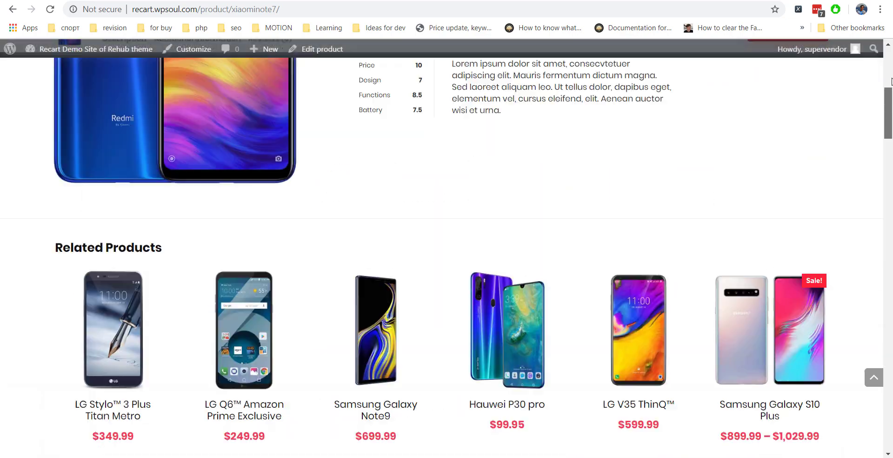
Open the Rehub theme options and view the Ads Options code settings.
scroll(719, 167, "down", 3)
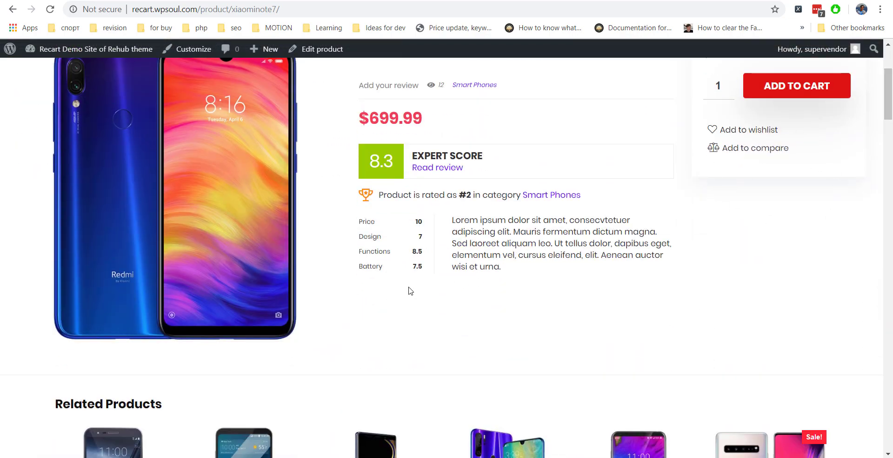
left_click(388, 2)
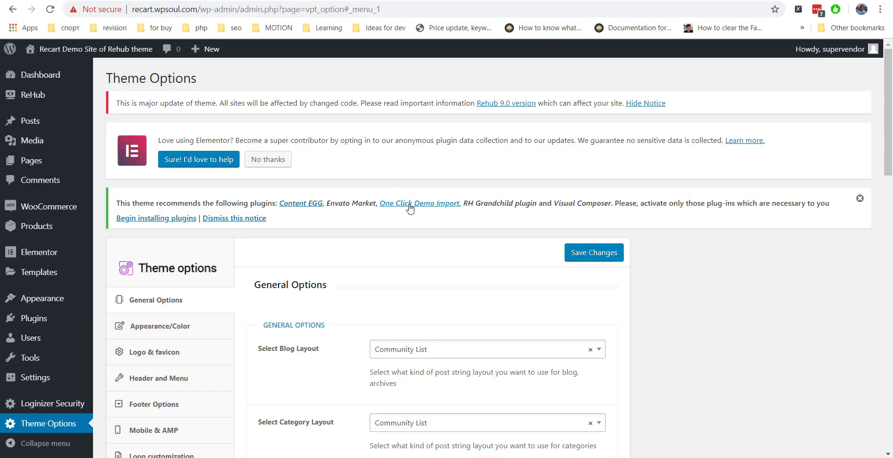
scroll(410, 208, "down", 4)
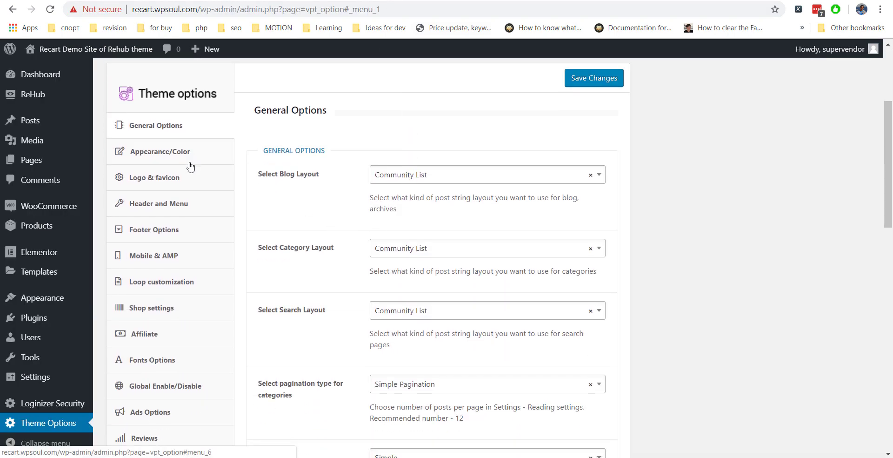
scroll(192, 210, "down", 4)
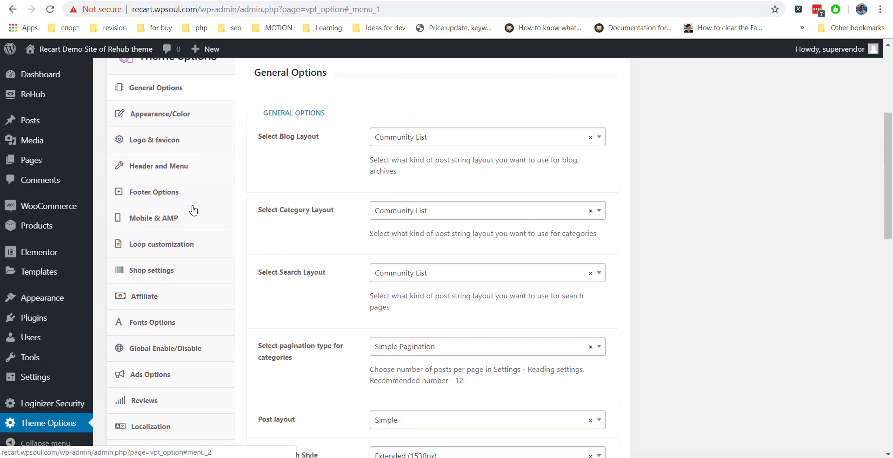
left_click(178, 236)
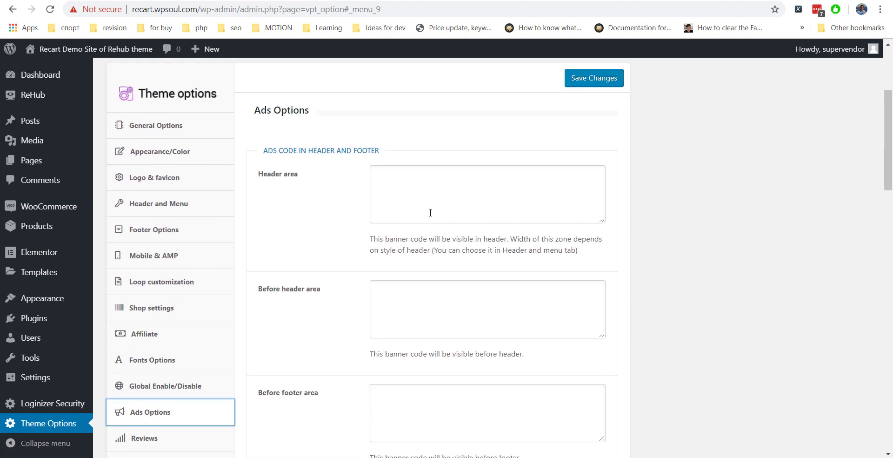
Scroll through Ads Options, then go back to the Shop settings section.
scroll(430, 212, "down", 4)
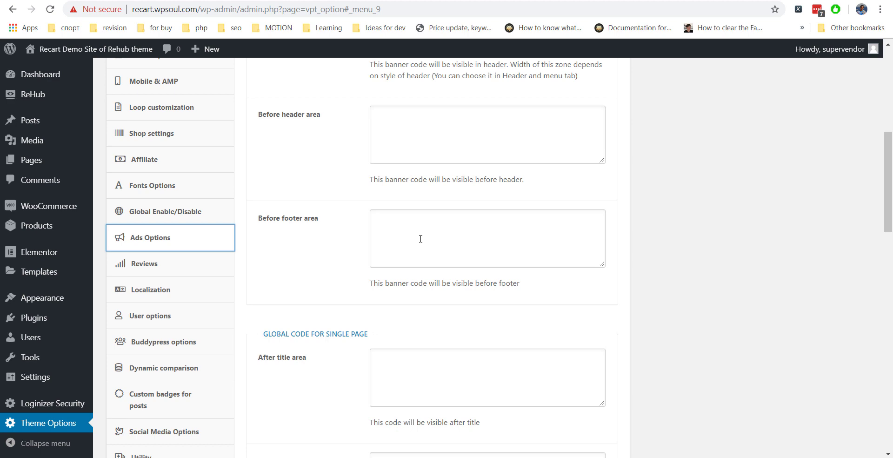
scroll(421, 239, "down", 12)
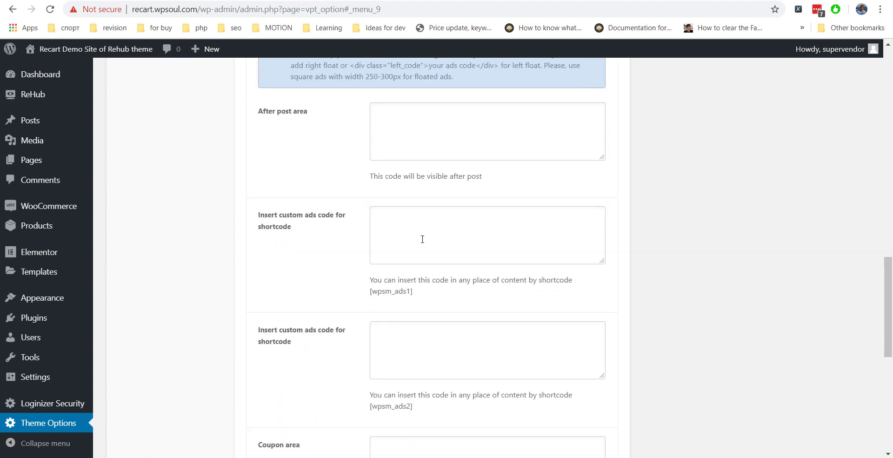
scroll(423, 238, "down", 6)
scroll(423, 241, "up", 11)
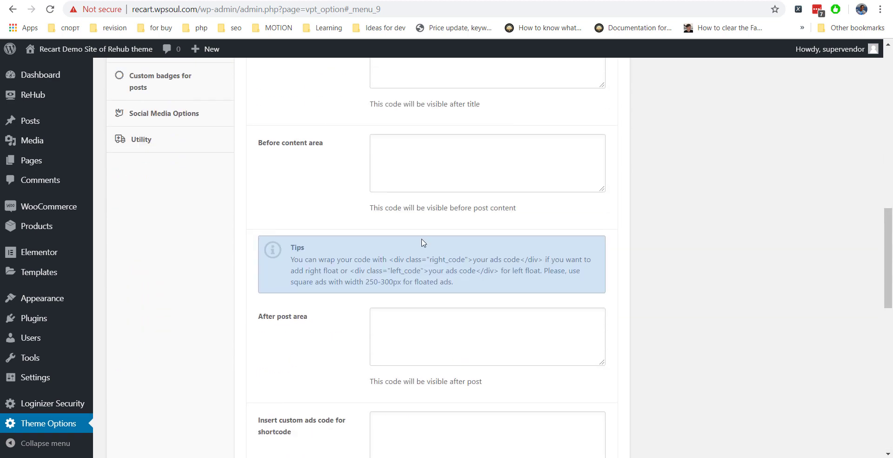
key("alt+Left")
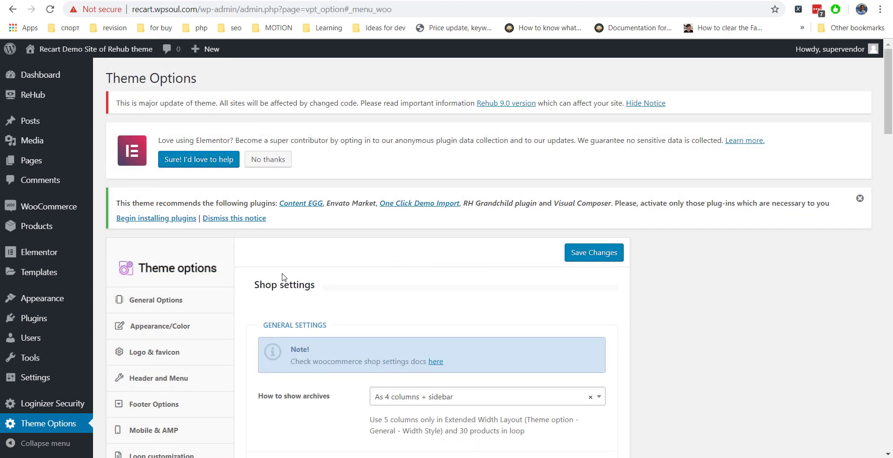
Add a new Section-type template named 'Footer custom area' and open it in Elementor.
mouse_move(73, 274)
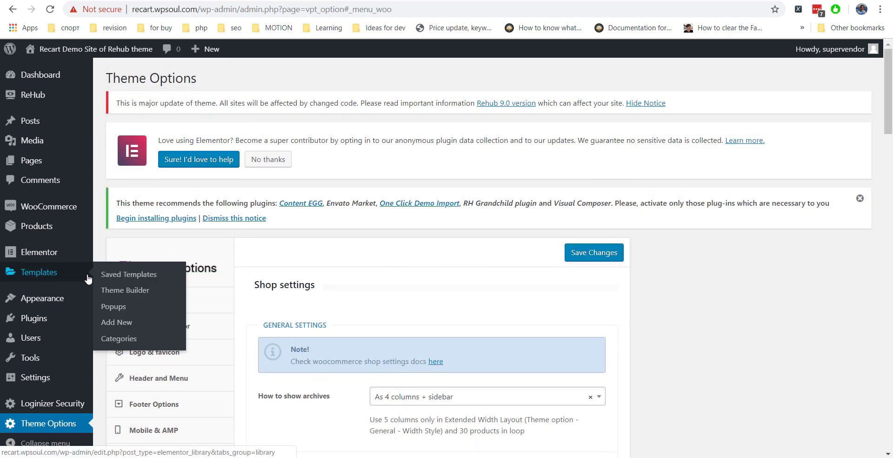
left_click(126, 324)
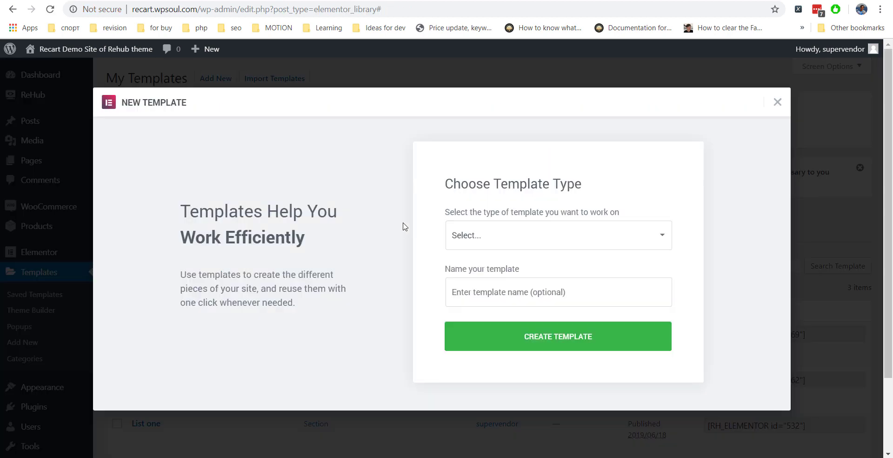
left_click(483, 239)
left_click(484, 279)
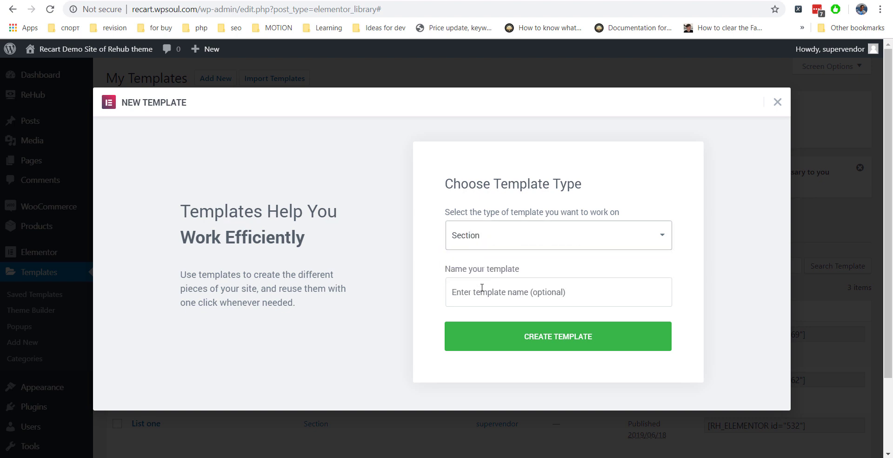
left_click(482, 288)
type("Footer custom area")
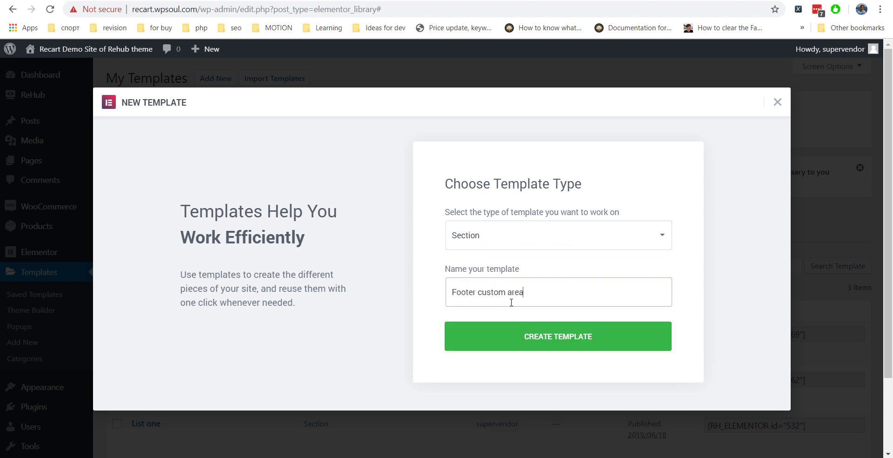
left_click(563, 336)
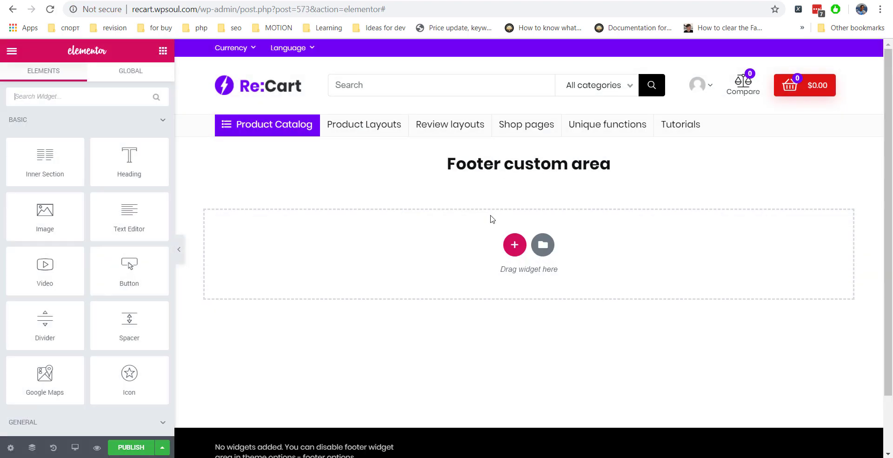
Add a three-column section with a linear gradient background starting from blue #4054b2.
left_click(514, 245)
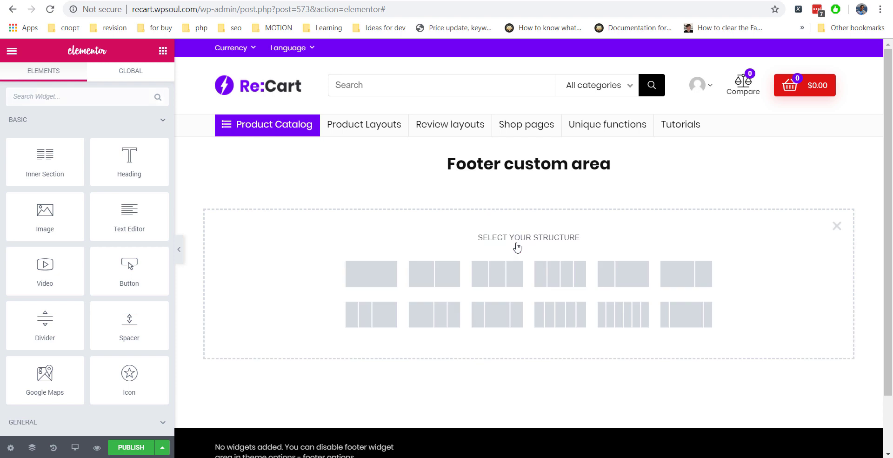
left_click(500, 279)
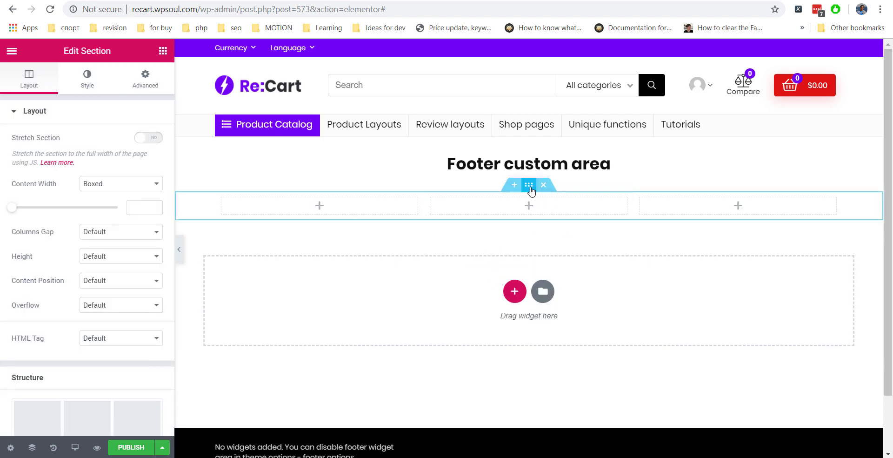
left_click(87, 77)
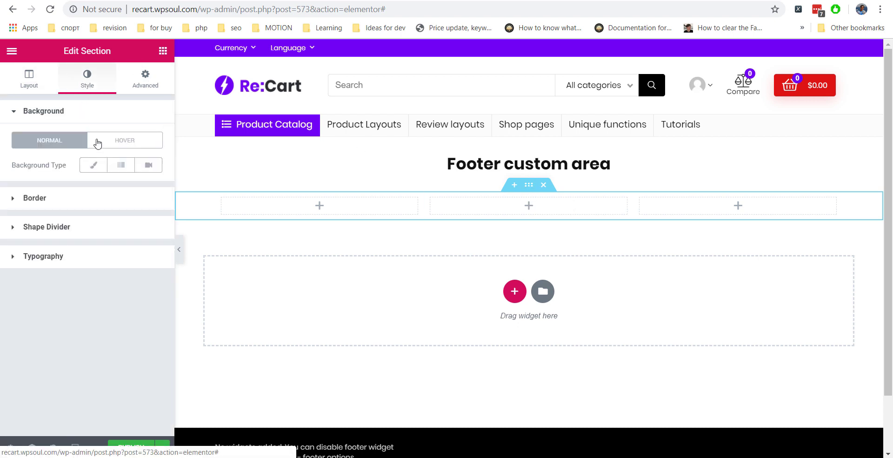
left_click(120, 165)
left_click(148, 189)
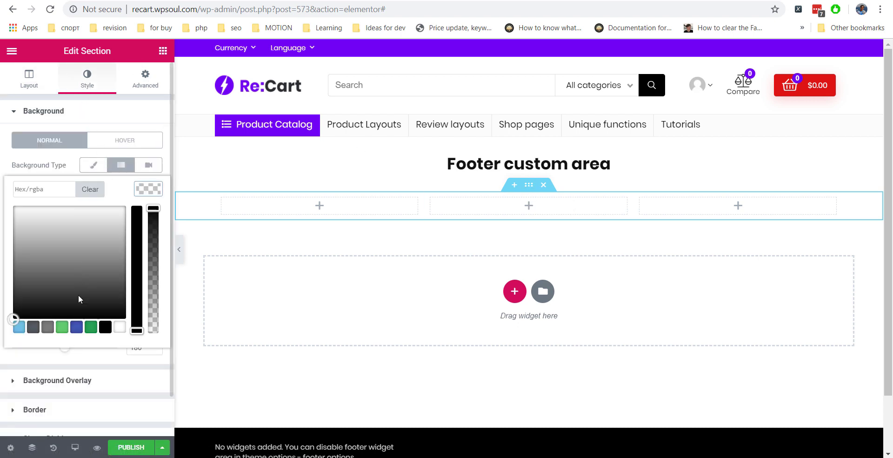
left_click(77, 327)
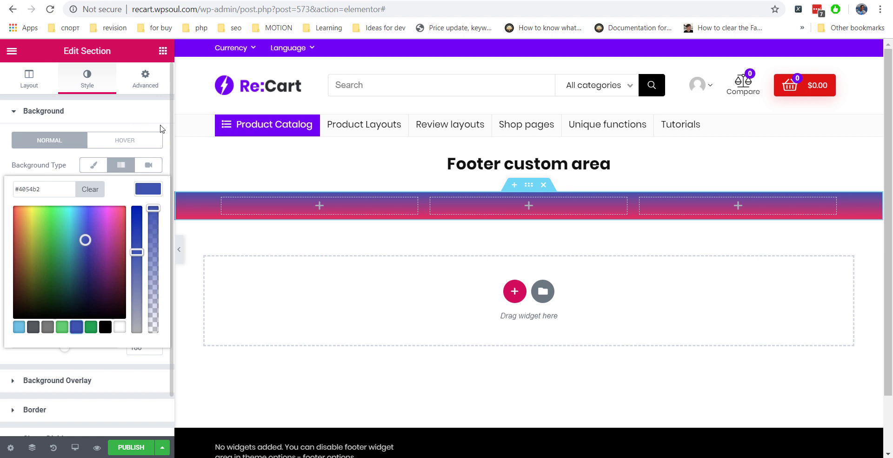
left_click(161, 129)
left_click(134, 142)
left_click(125, 117)
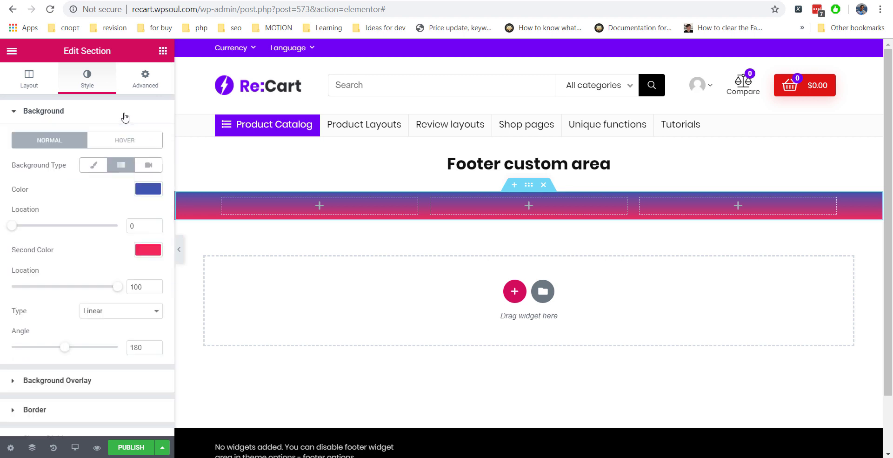
left_click(44, 111)
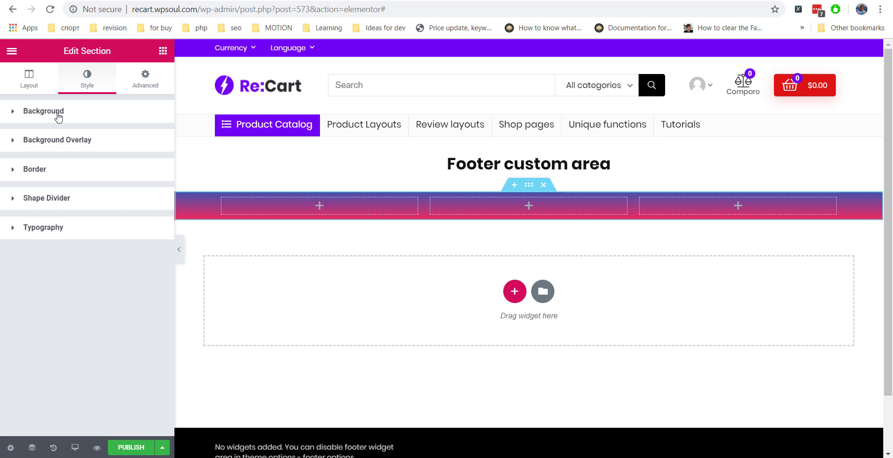
left_click(162, 50)
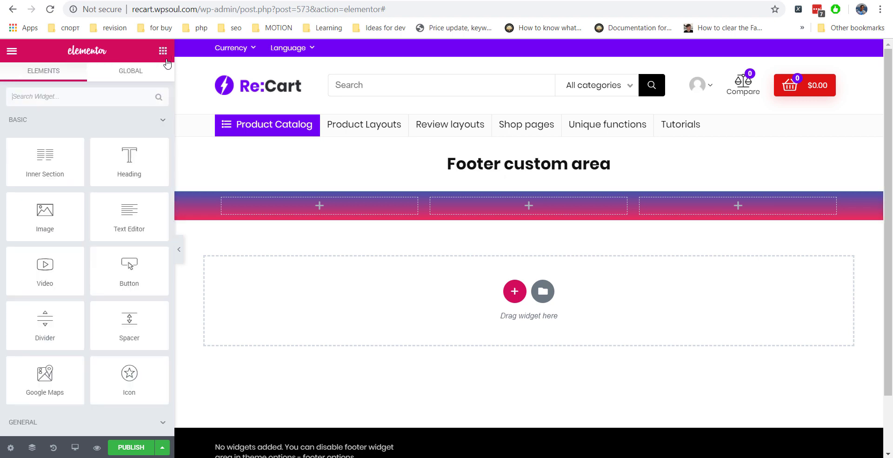
Add an H4 heading reading 'About Our Site' to the first column.
left_click_drag(123, 156, 282, 205)
triple_click(123, 156)
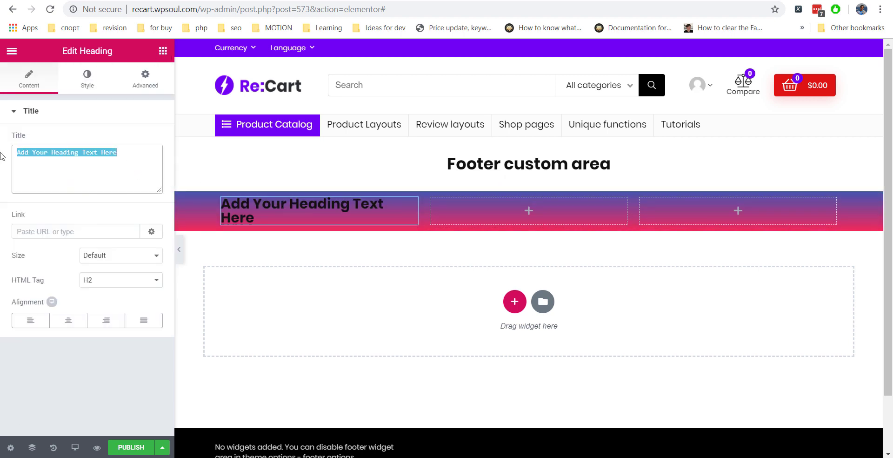
type("About")
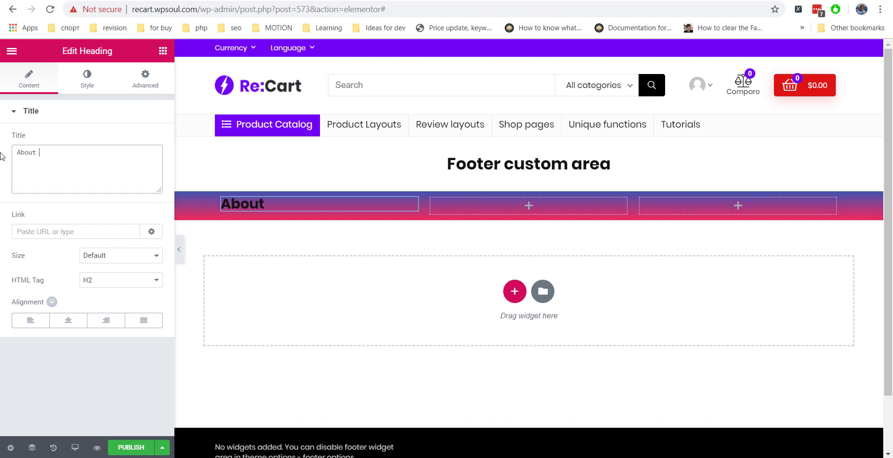
type(" Our Site")
left_click(95, 280)
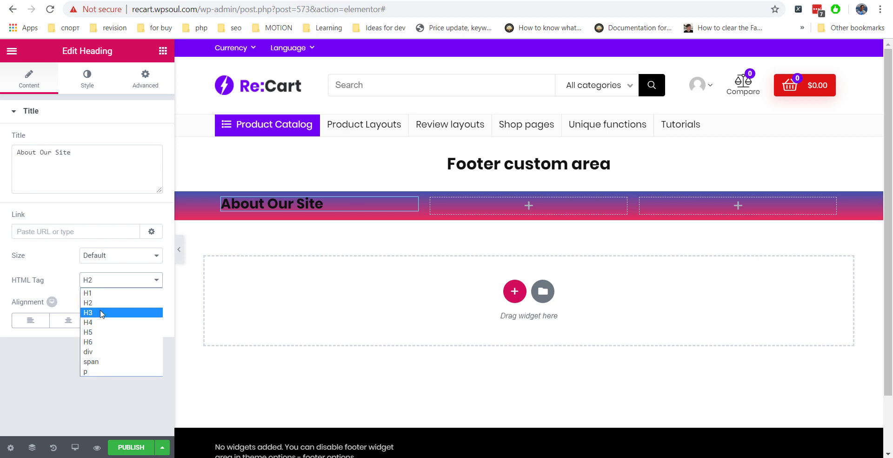
left_click(104, 322)
left_click(103, 282)
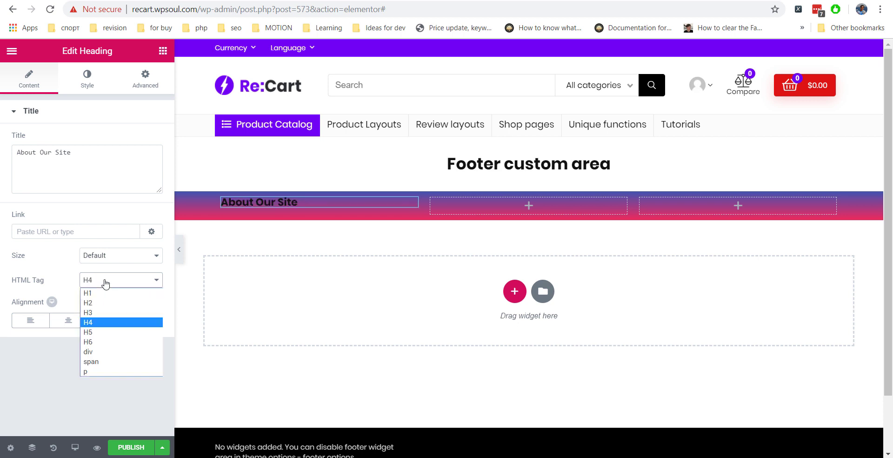
left_click(107, 310)
left_click(107, 282)
left_click(104, 319)
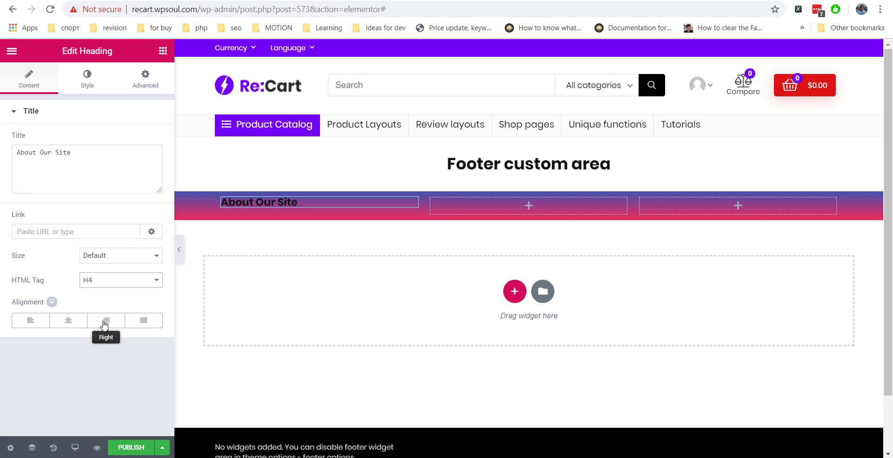
Make the About Our Site heading text white.
left_click(89, 77)
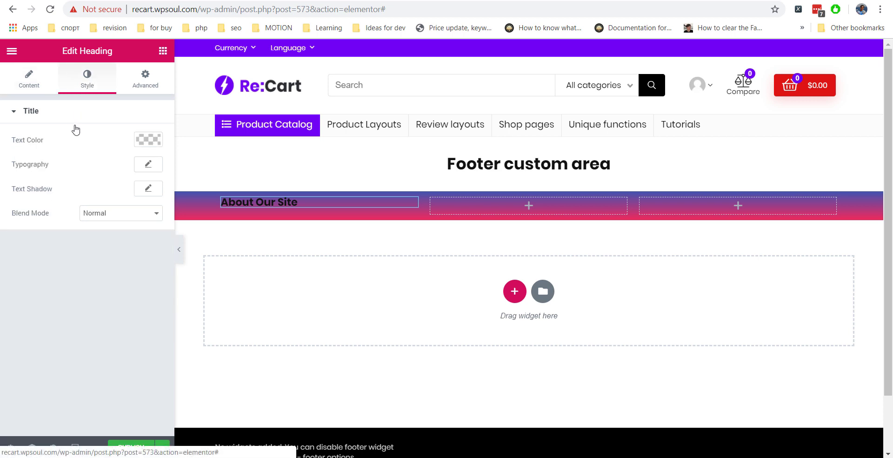
left_click(147, 139)
left_click(14, 154)
left_click(53, 242)
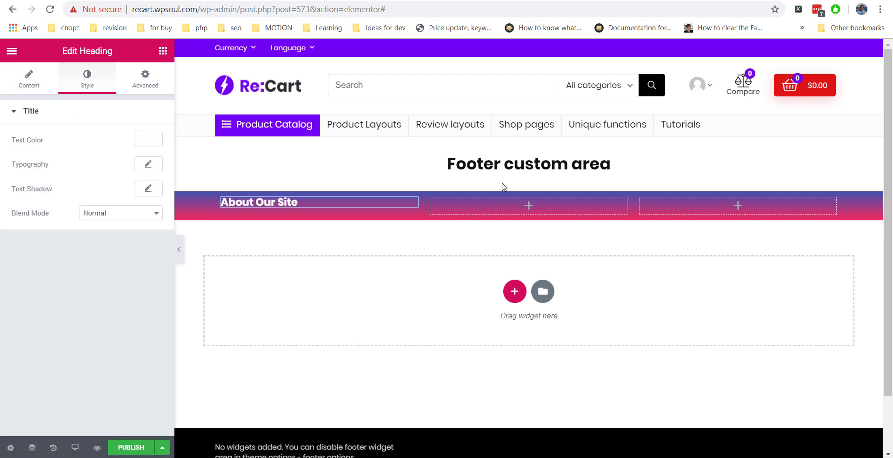
Set the section's top and bottom padding to 30 px each.
left_click(528, 186)
left_click(145, 79)
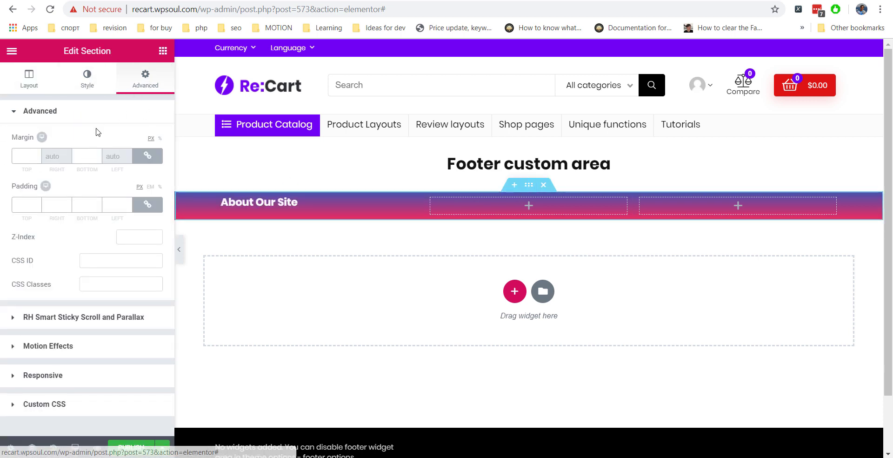
left_click(147, 204)
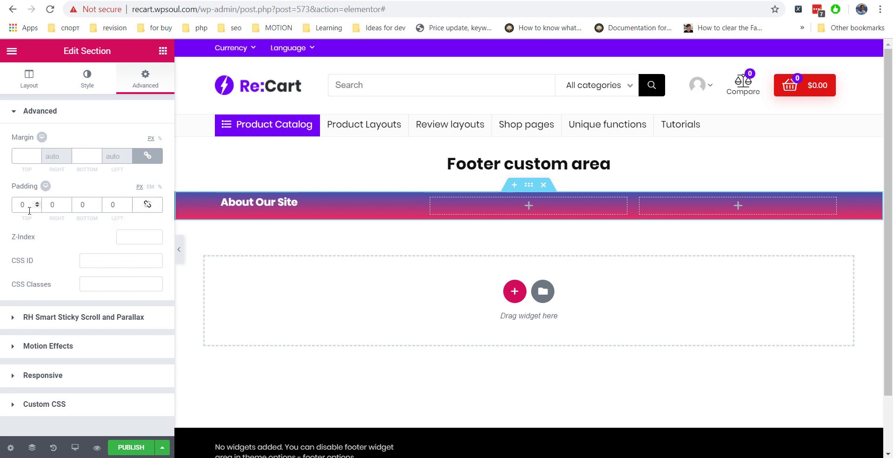
type("30")
double_click(76, 205)
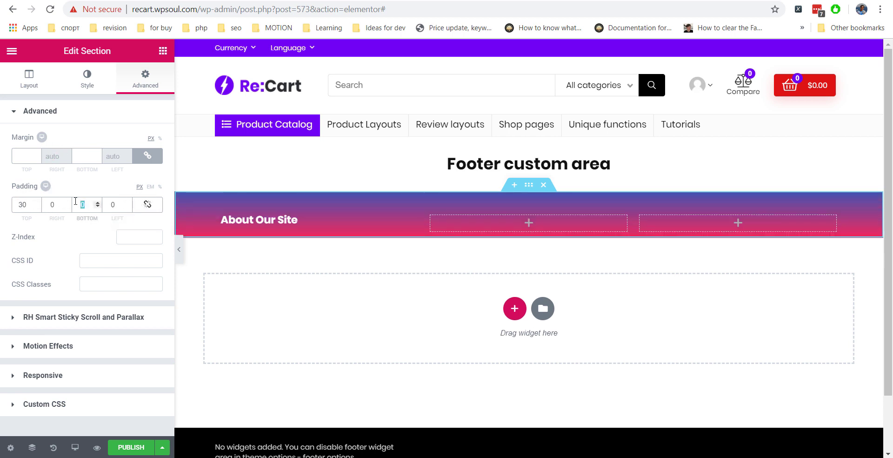
type("30")
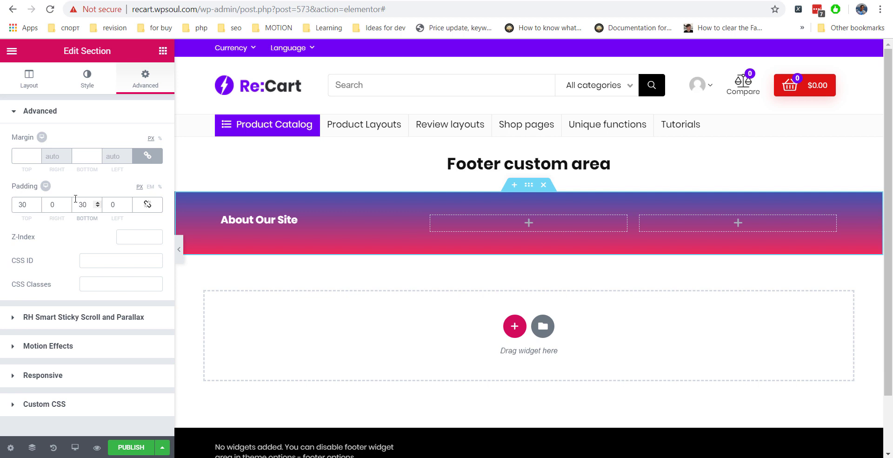
left_click(228, 219)
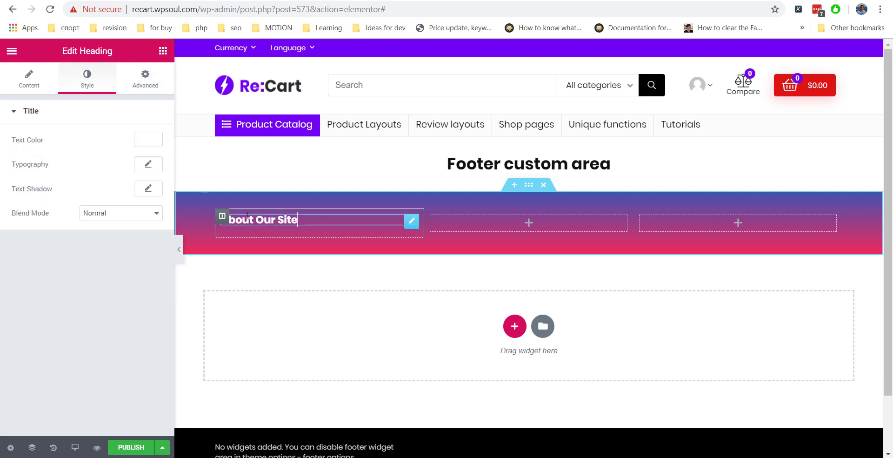
Add a second heading under About Our Site holding the pasted Rewise description as a div.
left_click(33, 86)
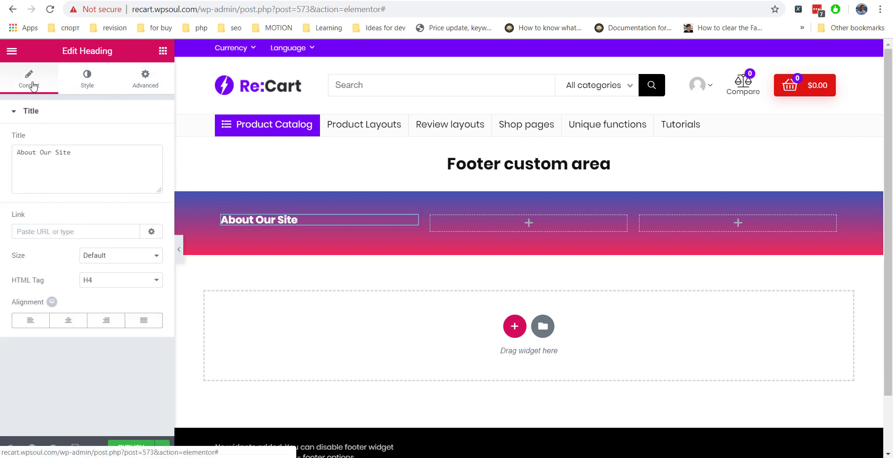
left_click(163, 52)
left_click_drag(130, 158, 256, 219)
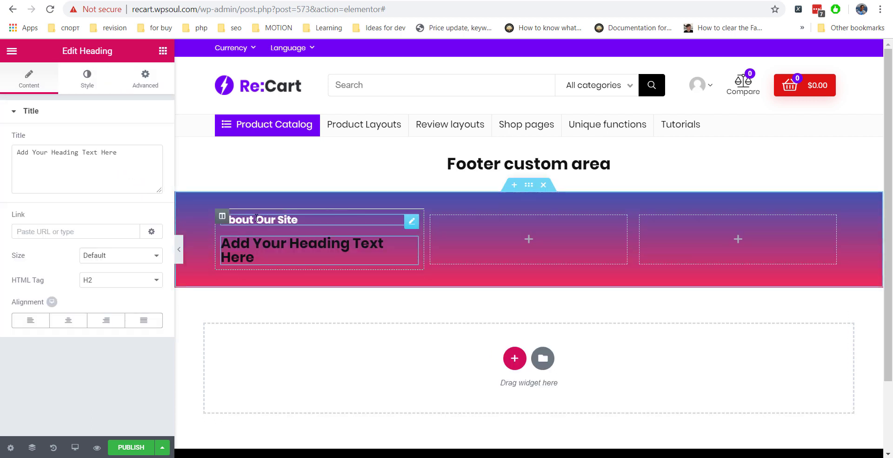
left_click_drag(125, 152, 1, 147)
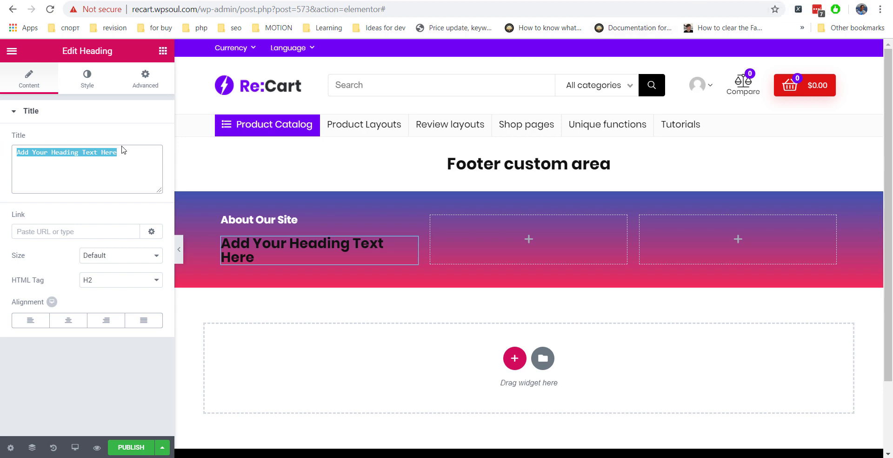
type("Rewise is modern all in one price comparison and review theme with best solutions for affiliate marketing. This demo site is only for demonstration purposes. All images are copyrighted to their respective owners. All content cited is derived from their respective sources.")
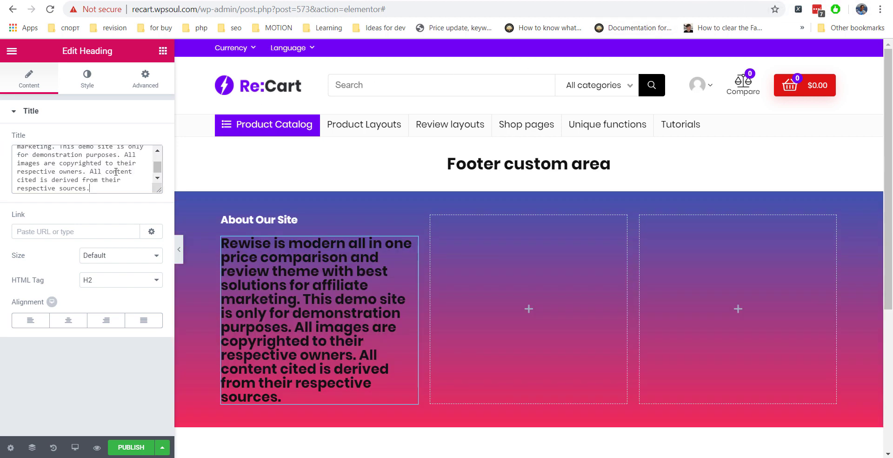
left_click(111, 278)
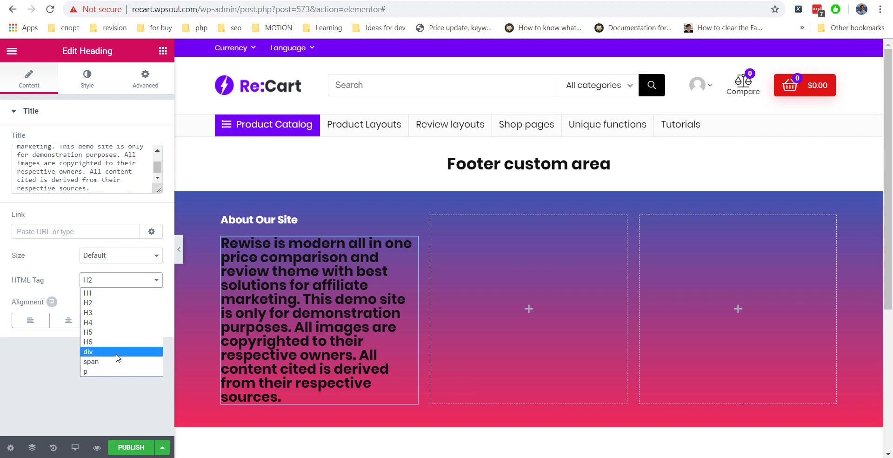
left_click(117, 356)
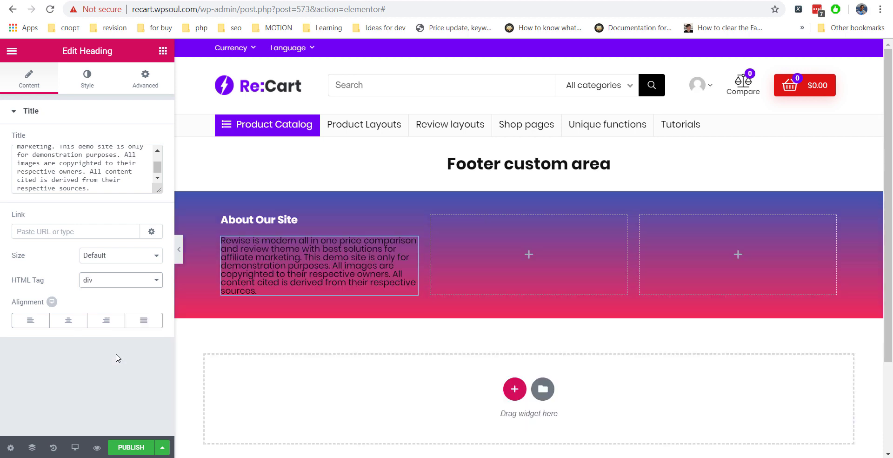
left_click(87, 82)
Make the description white and split it into two paragraphs after 'affiliate marketing.'.
left_click(147, 140)
left_click_drag(82, 209, 2, 126)
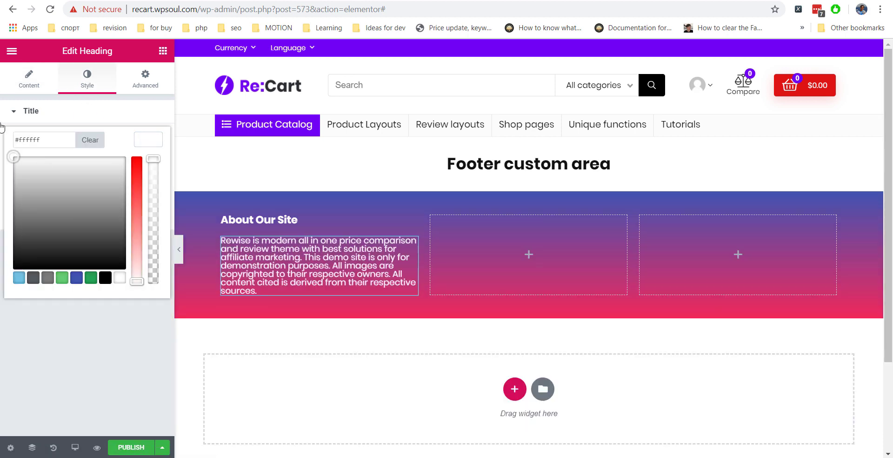
left_click(2, 126)
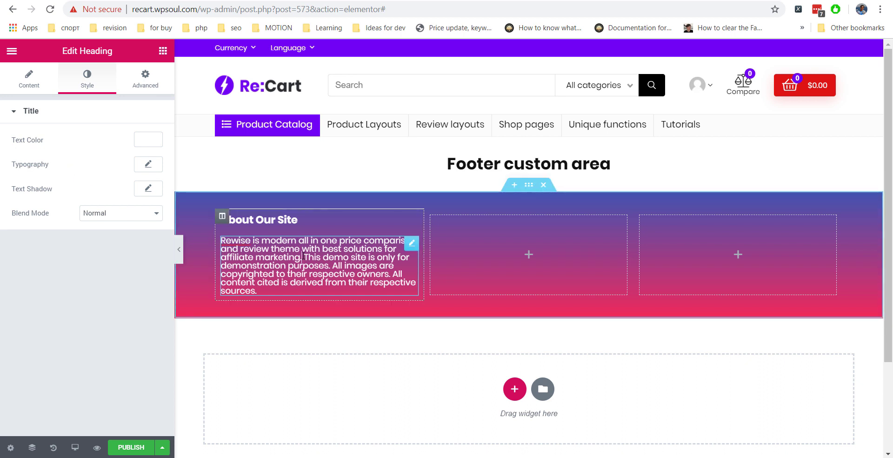
key("Return")
key("Return")
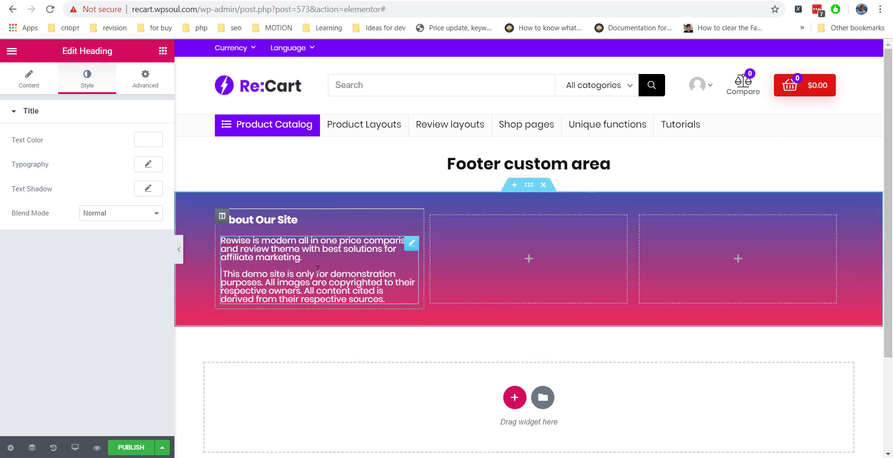
key("BackSpace")
Set the description typography to 12 px size with 1.2 line height.
left_click(145, 79)
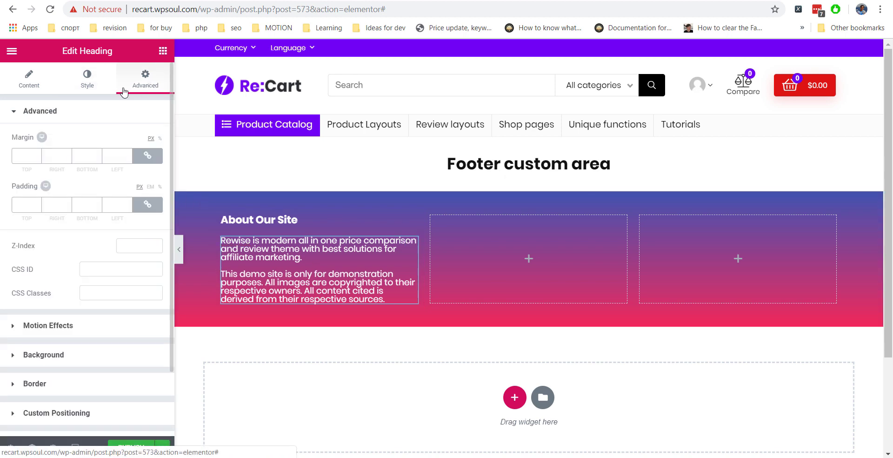
left_click(100, 79)
left_click(148, 164)
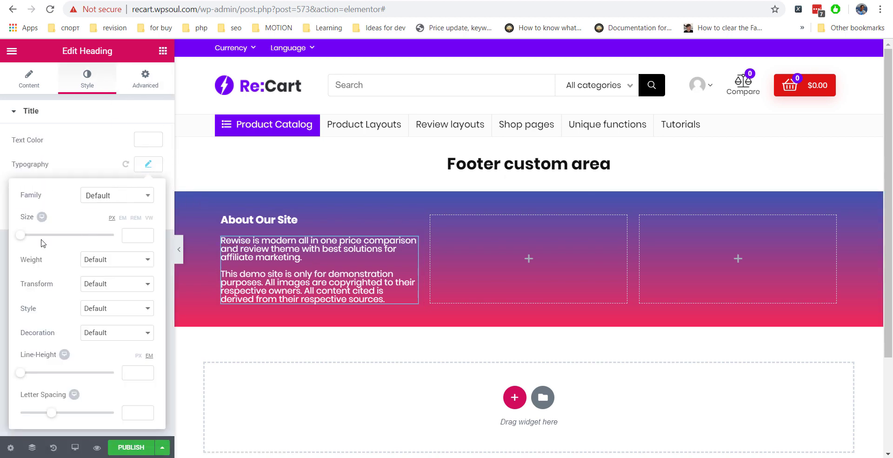
left_click_drag(22, 241, 28, 245)
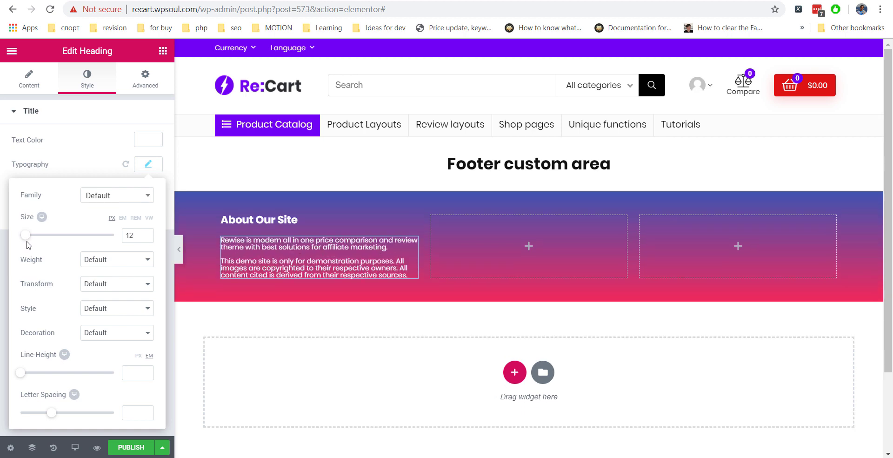
left_click_drag(20, 372, 32, 380)
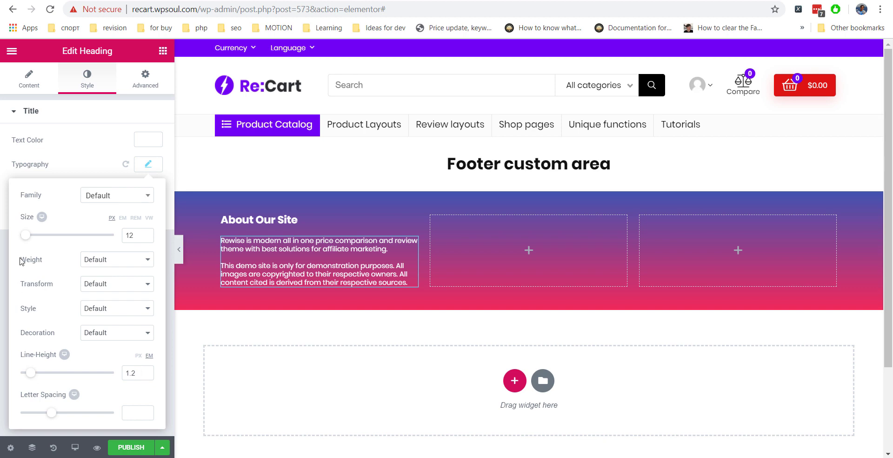
left_click(87, 122)
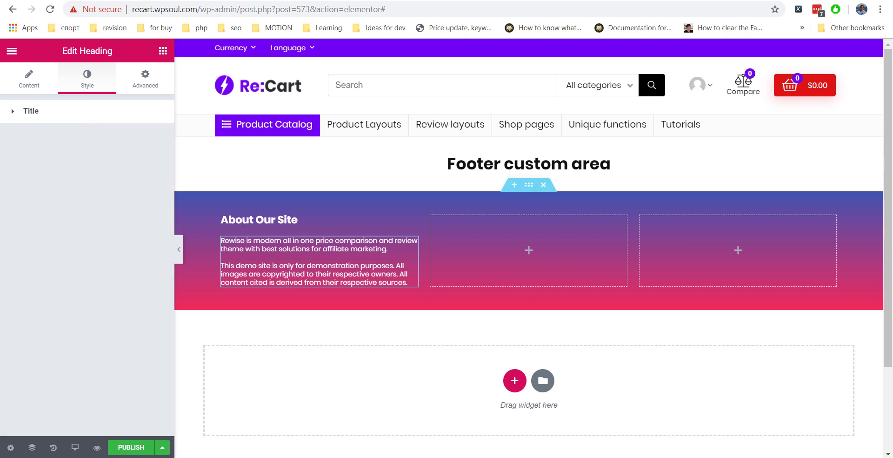
Duplicate the About Our Site heading into the middle column and retitle it 'Follow Us on Social Media'.
right_click(256, 233)
left_click(256, 232)
left_click_drag(236, 230, 479, 244)
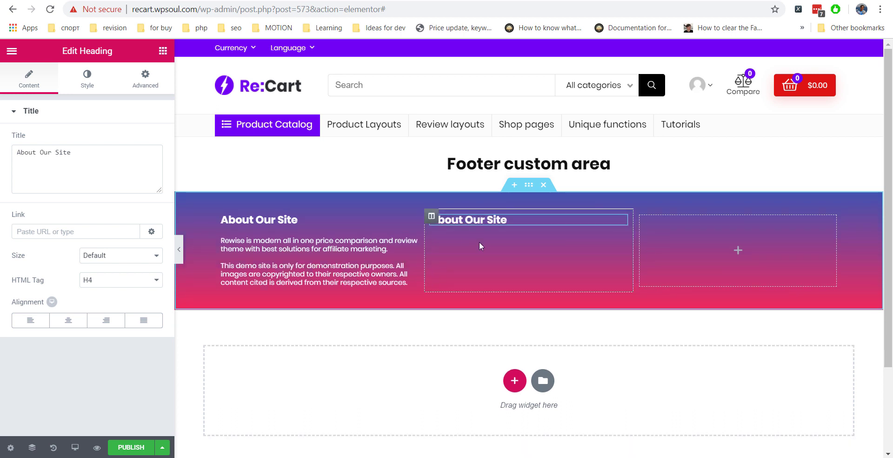
left_click_drag(507, 220, 429, 201)
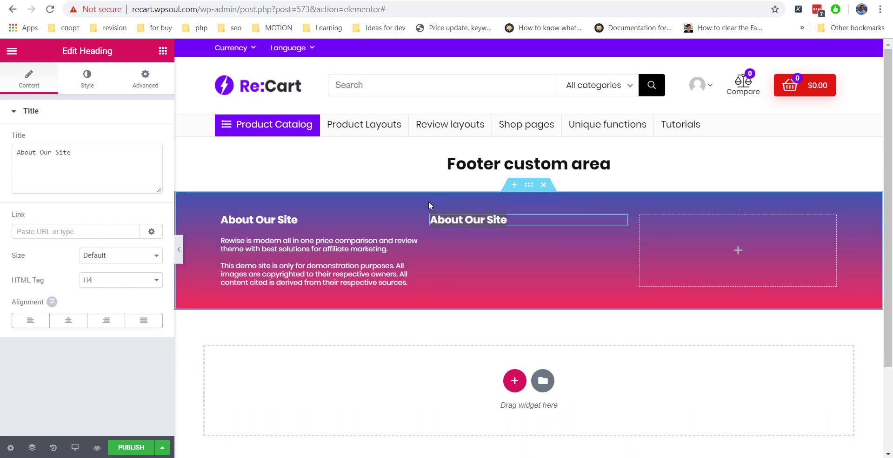
type("Follow")
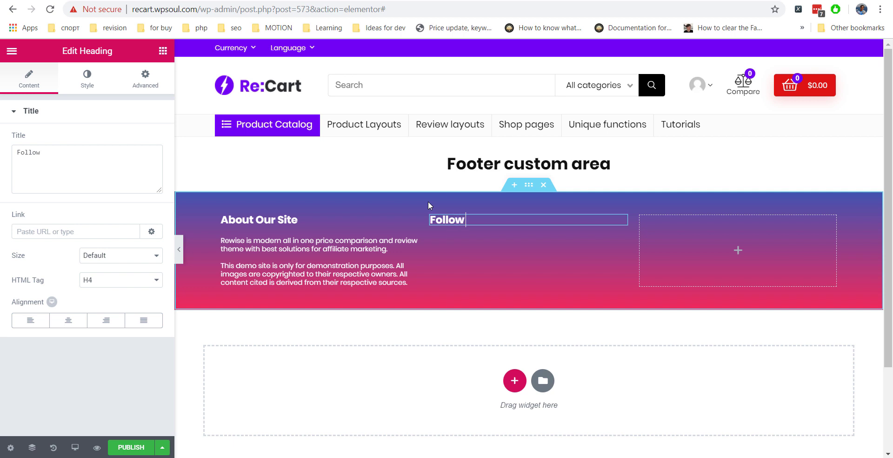
type(" Us on Social Media")
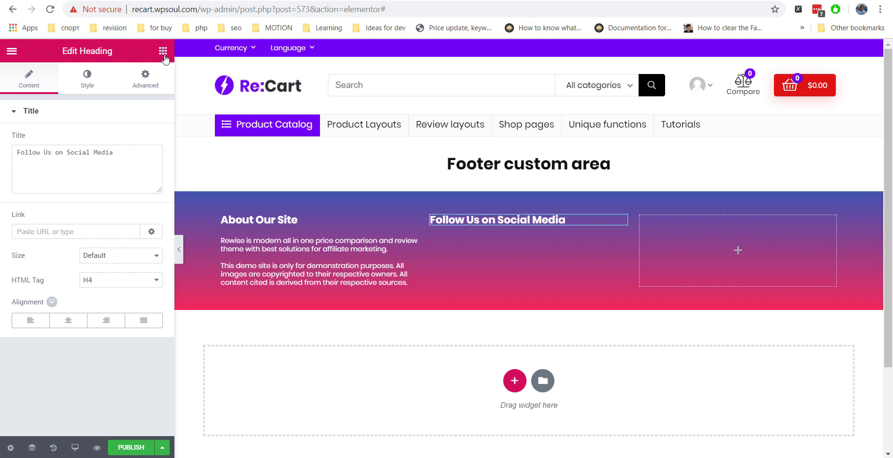
left_click(163, 51)
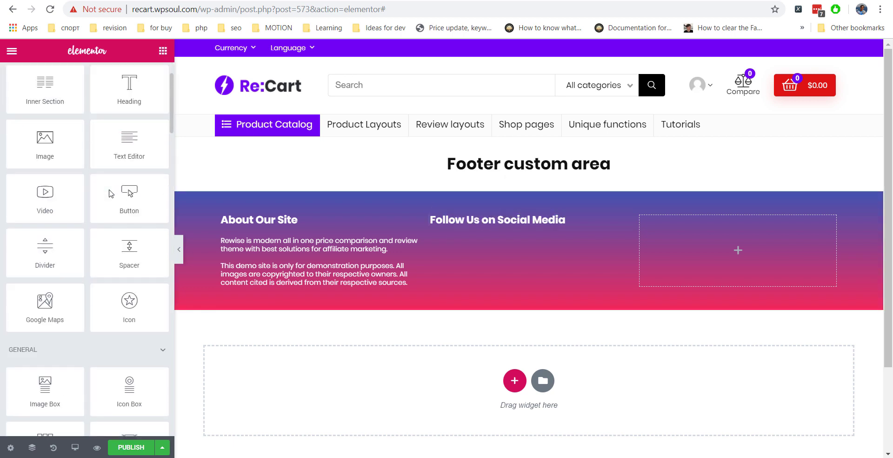
Add left-aligned Social Icons at size 19 under the Follow Us heading, then open the Navigator.
scroll(109, 189, "down", 3)
scroll(108, 189, "down", 10)
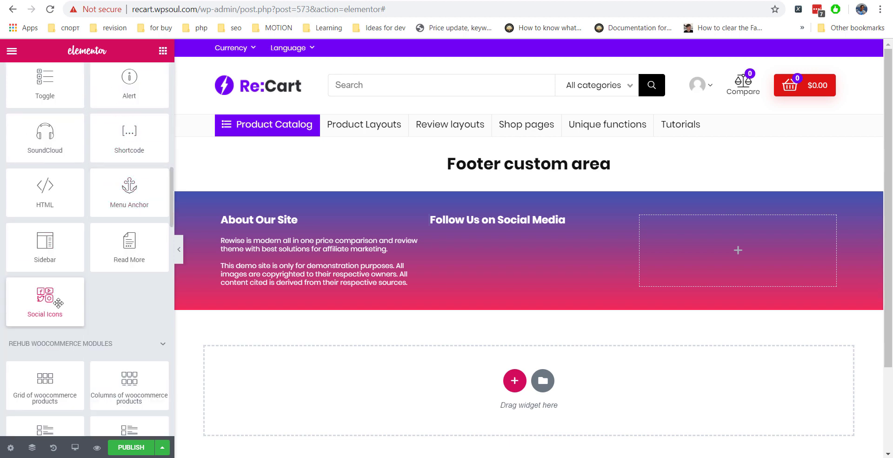
left_click_drag(59, 303, 498, 225)
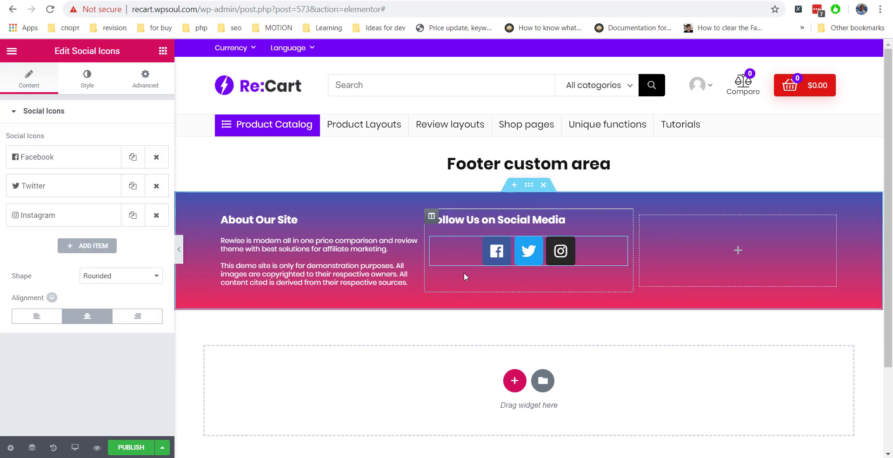
left_click(37, 316)
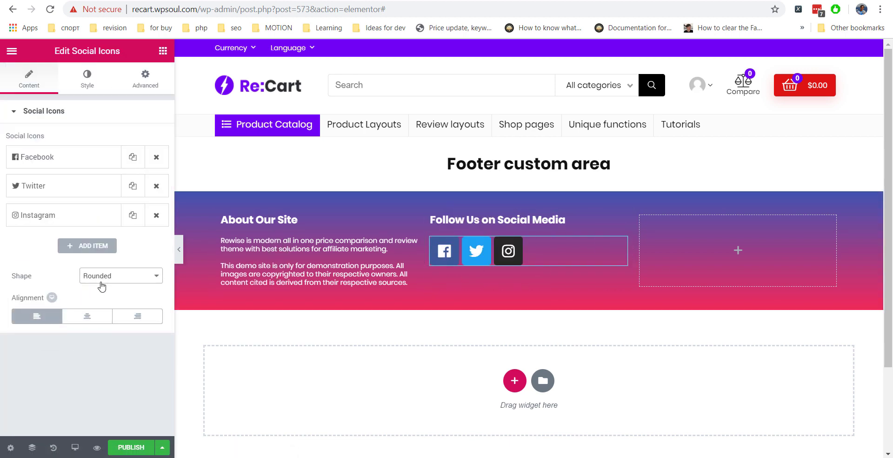
left_click(97, 82)
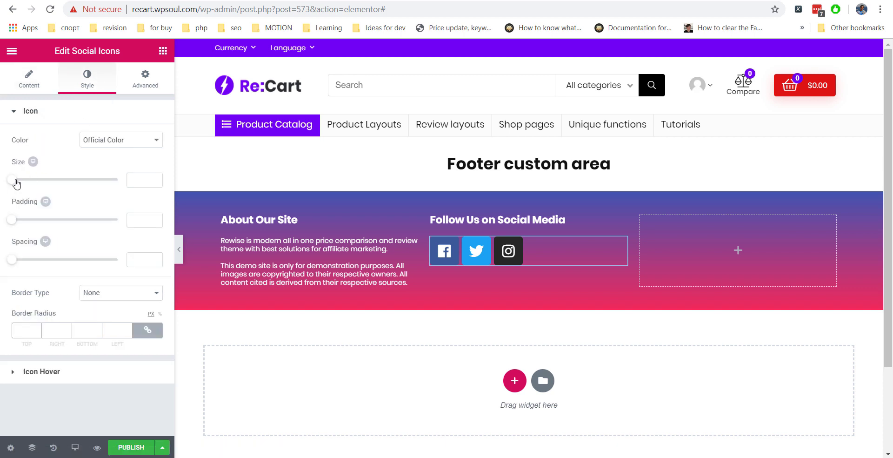
left_click_drag(33, 180, 21, 187)
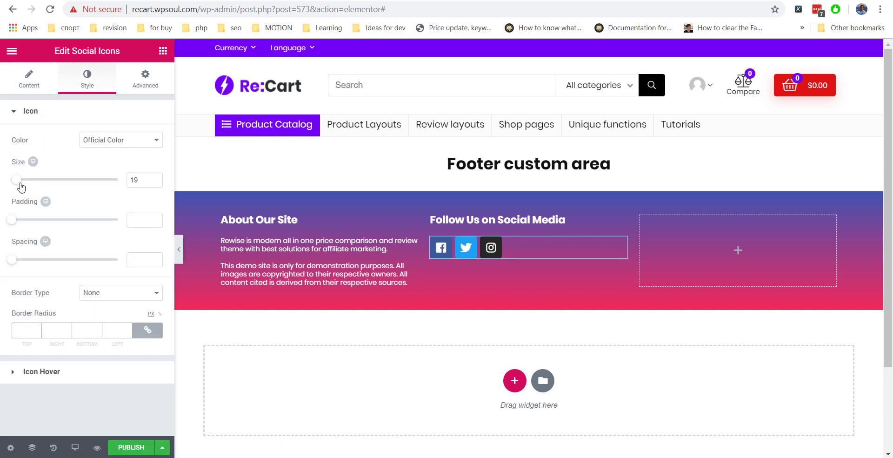
right_click(649, 202)
left_click(699, 344)
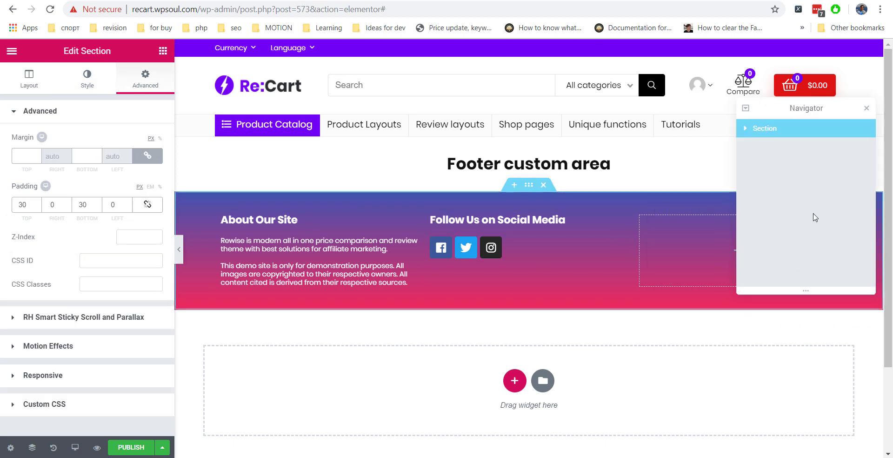
Copy the Follow Us heading into the third column and retitle it 'Subscribe to Our List'.
left_click(746, 128)
left_click(751, 166)
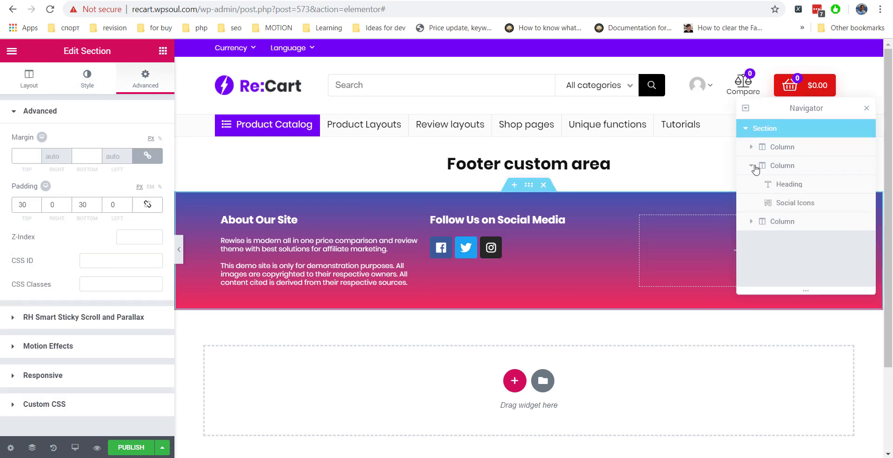
right_click(786, 185)
left_click(784, 206)
left_click_drag(785, 206, 797, 269)
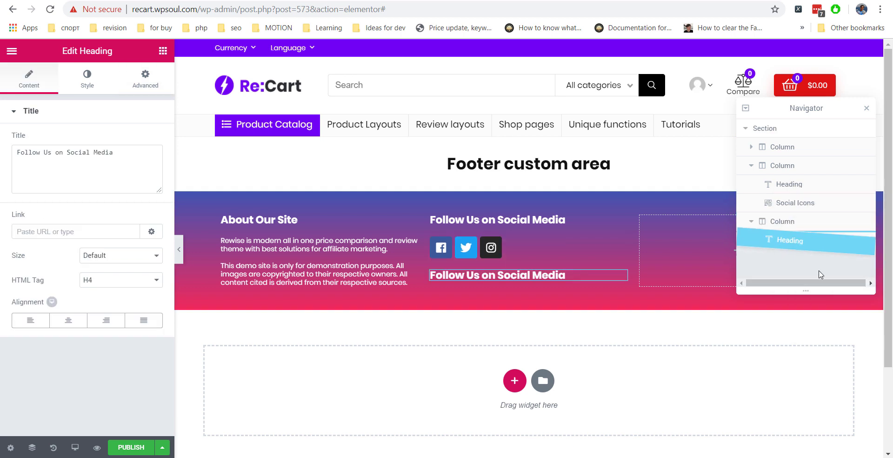
left_click(866, 111)
left_click_drag(16, 167, 6, 151)
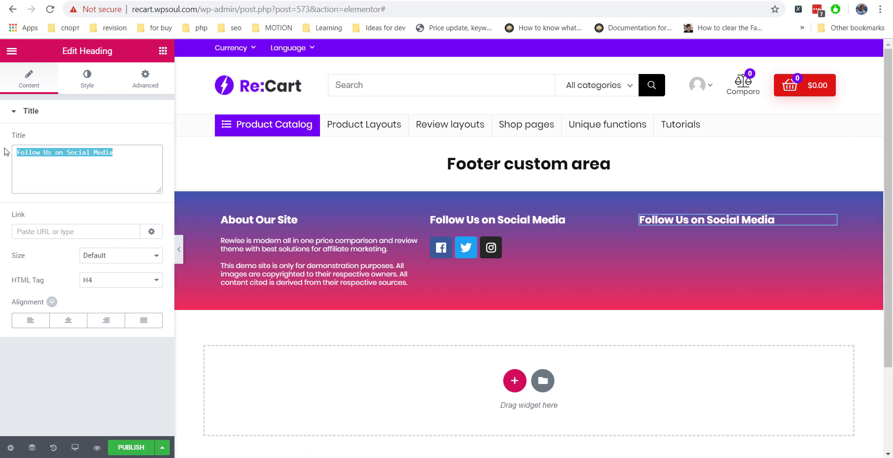
type("Subscribe to Our List")
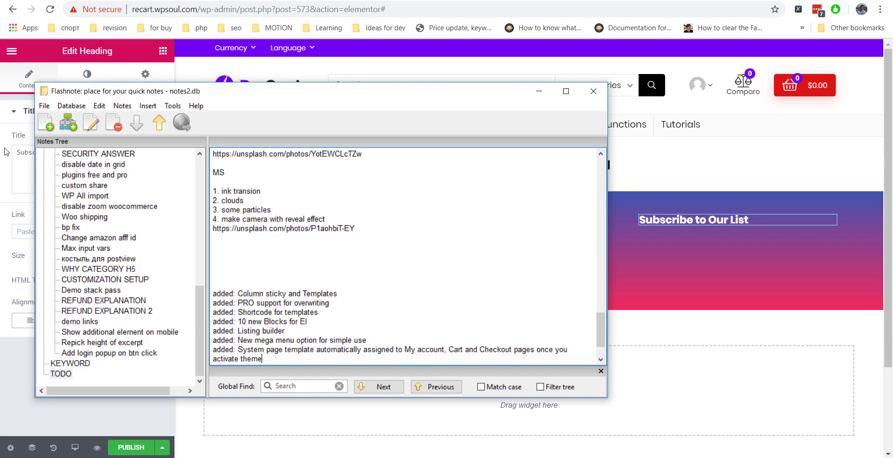
Copy the flat-style rh_mailchimp shortcode from Clipdiary clip 9 back onto the clipboard.
key("ctrl+d")
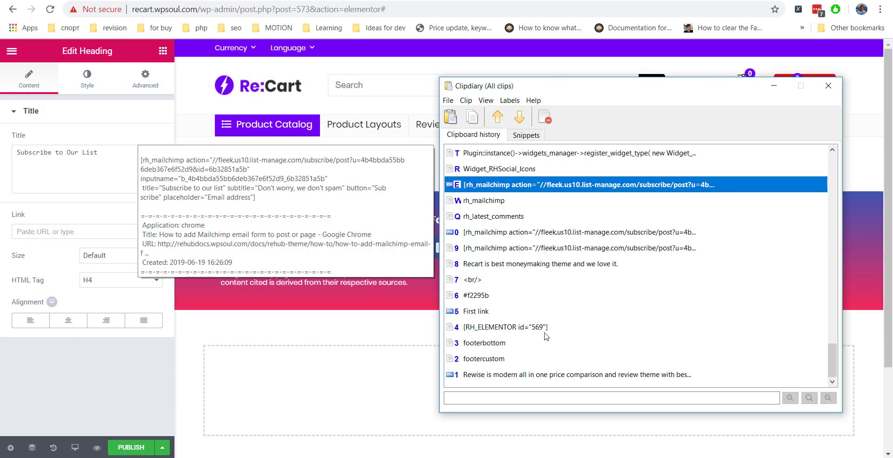
left_click(537, 249)
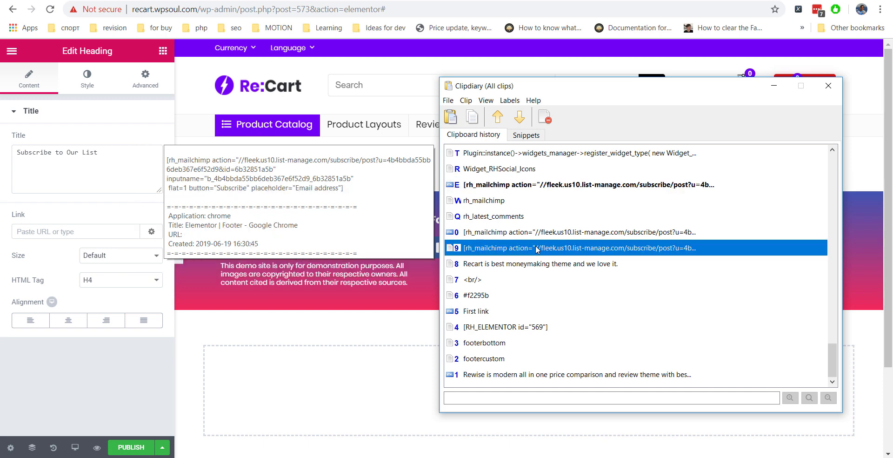
double_click(537, 248)
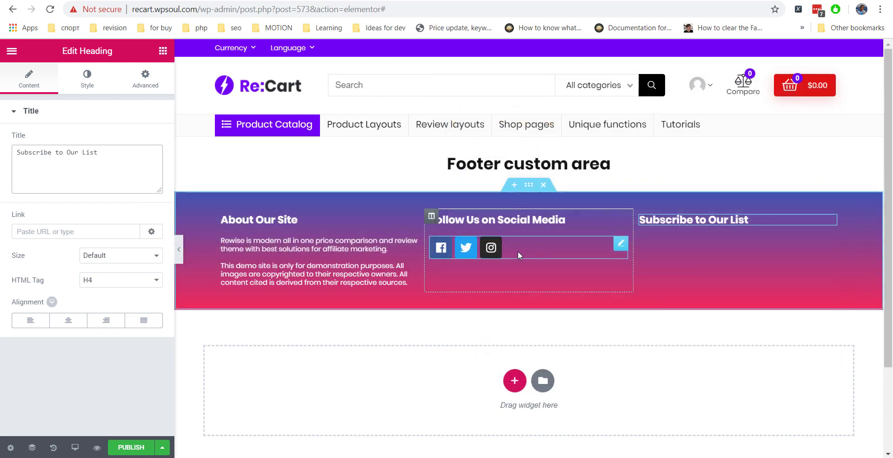
Drop a Shortcode widget into the Subscribe column and apply the pasted rh_mailchimp shortcode.
left_click(163, 51)
scroll(66, 242, "down", 8)
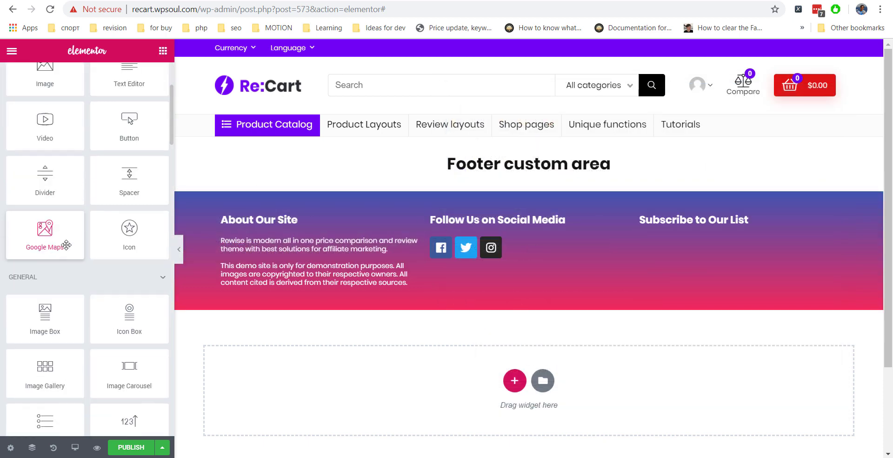
scroll(66, 244, "down", 3)
left_click_drag(116, 277, 677, 241)
left_click(60, 173)
key("ctrl+v")
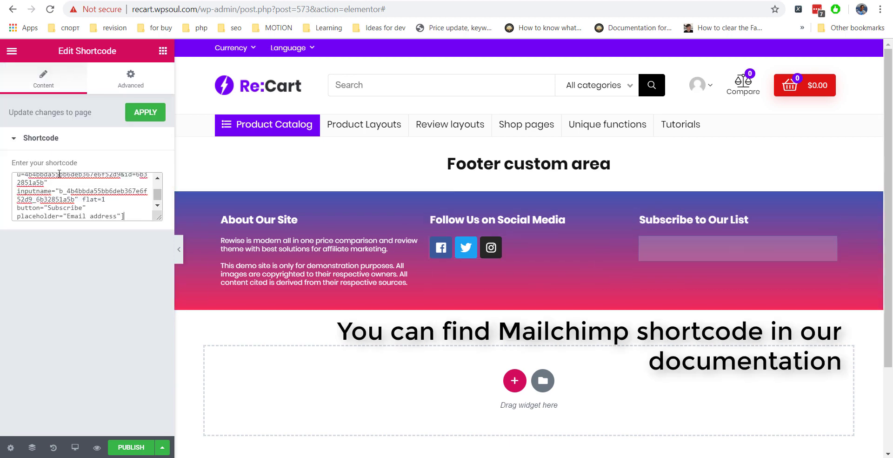
left_click(145, 112)
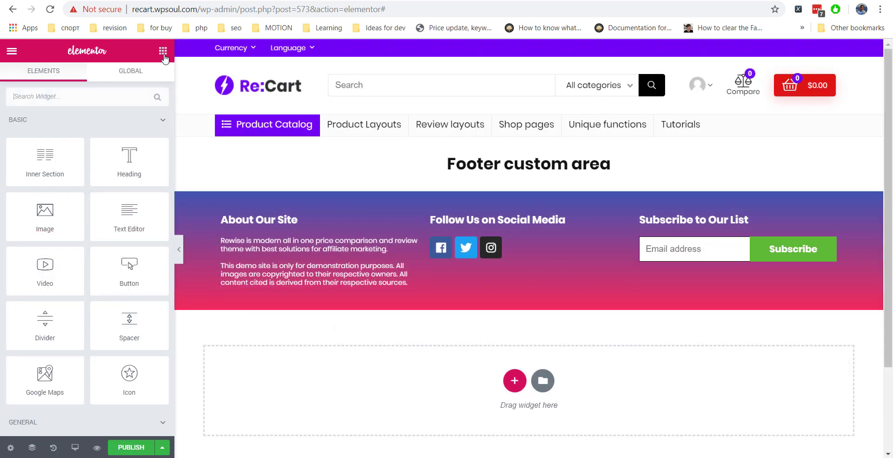
Add a white div heading reading 'Hurry Up, we don't spam and get your gift' under the form.
left_click_drag(132, 152, 698, 282)
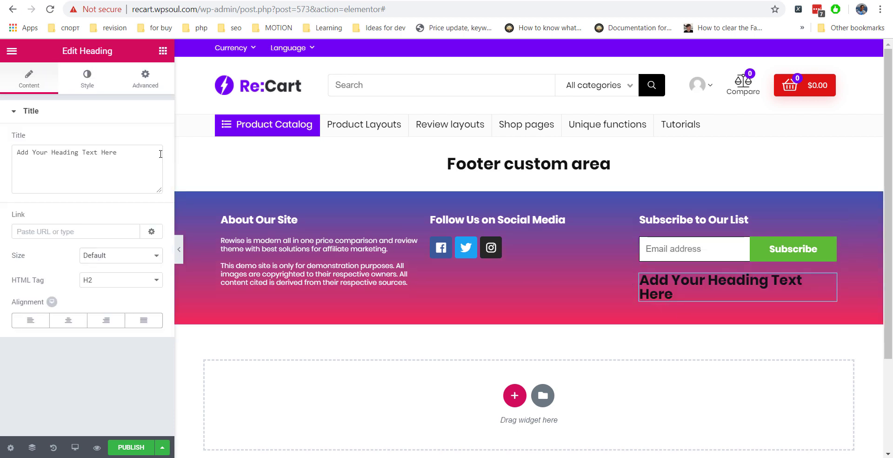
type("Hurry Up, w")
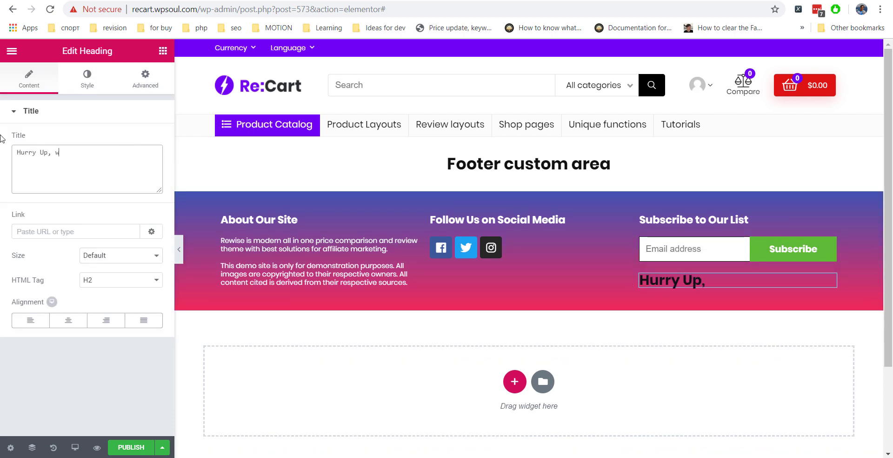
type("e don't spam and ")
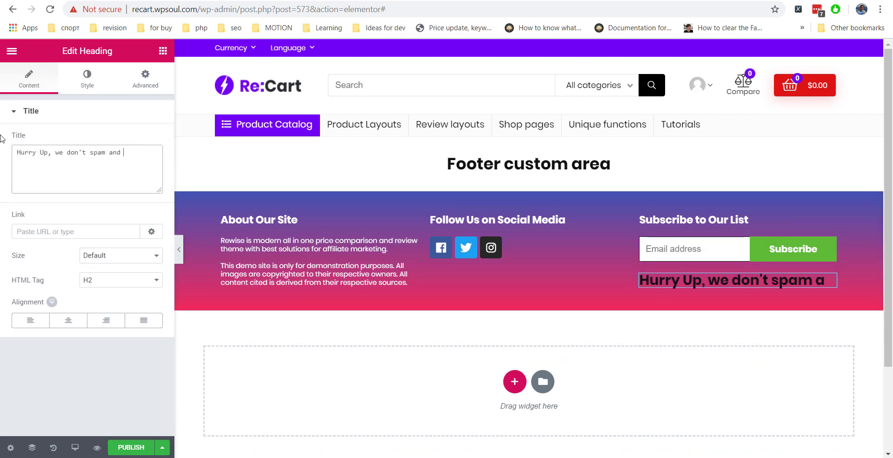
type("get your gift")
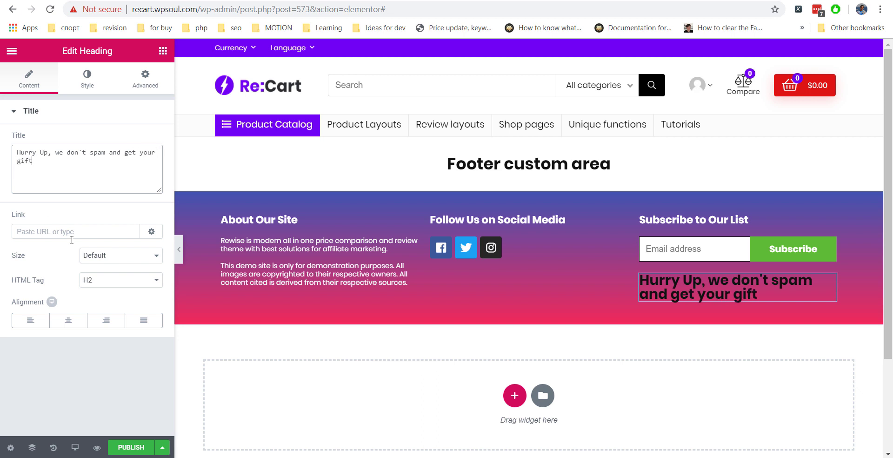
left_click(121, 279)
left_click(109, 356)
left_click(87, 79)
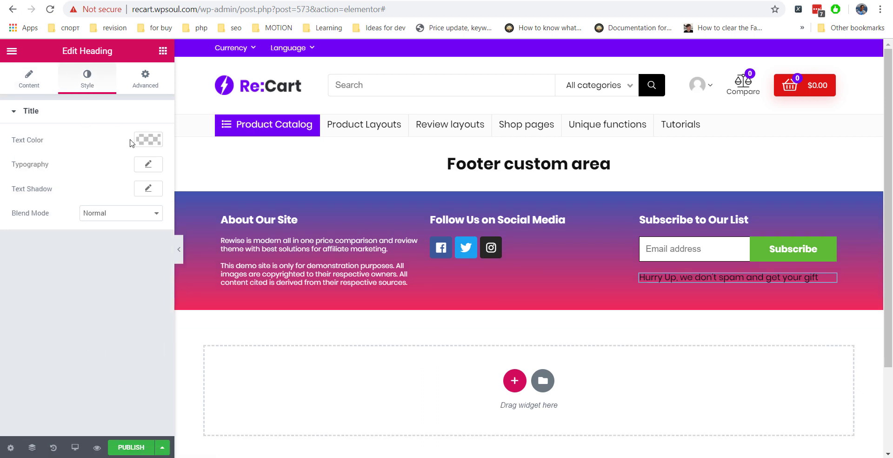
left_click(148, 139)
left_click(56, 180)
left_click(86, 261)
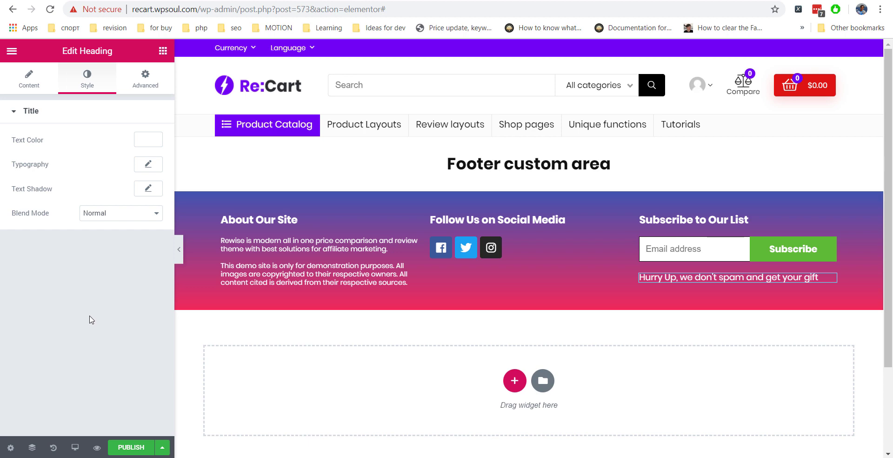
left_click(448, 191)
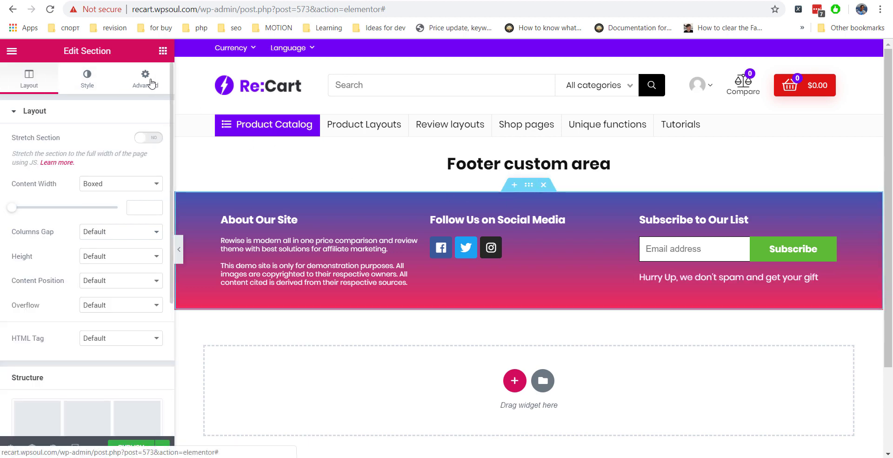
Set the section border to Solid with unlinked widths and a 1 px bottom width.
left_click(99, 82)
scroll(81, 228, "down", 1)
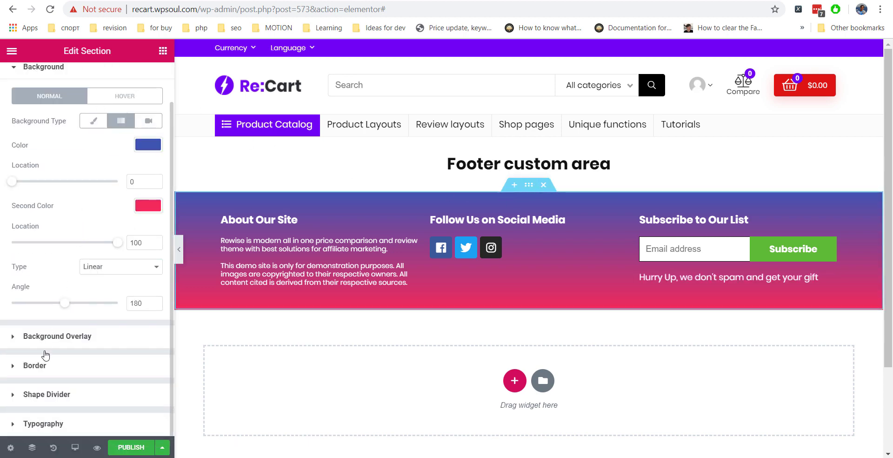
left_click(41, 368)
left_click(104, 233)
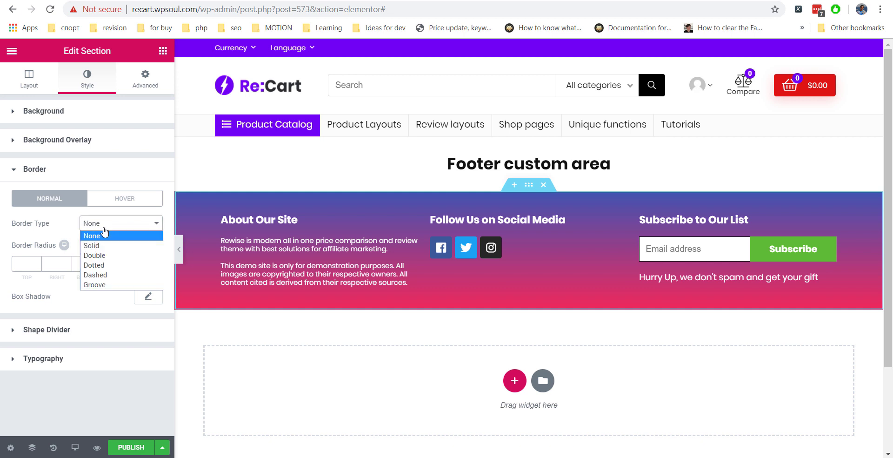
left_click(100, 246)
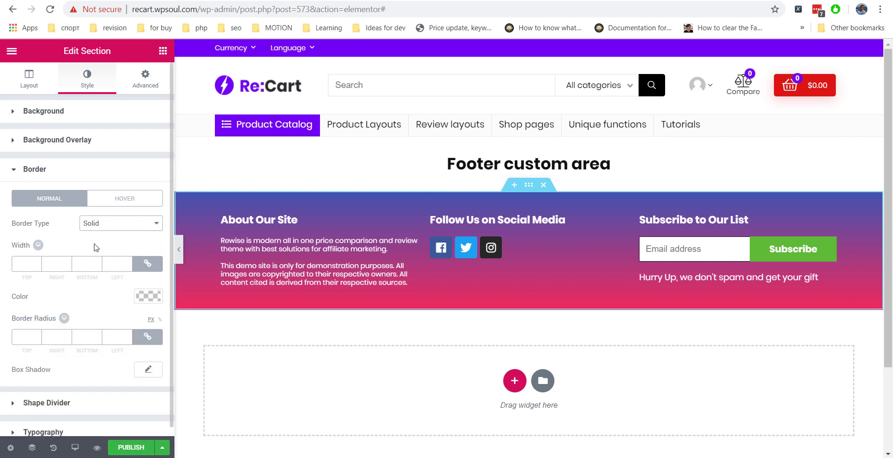
left_click(148, 263)
left_click(96, 264)
type("1")
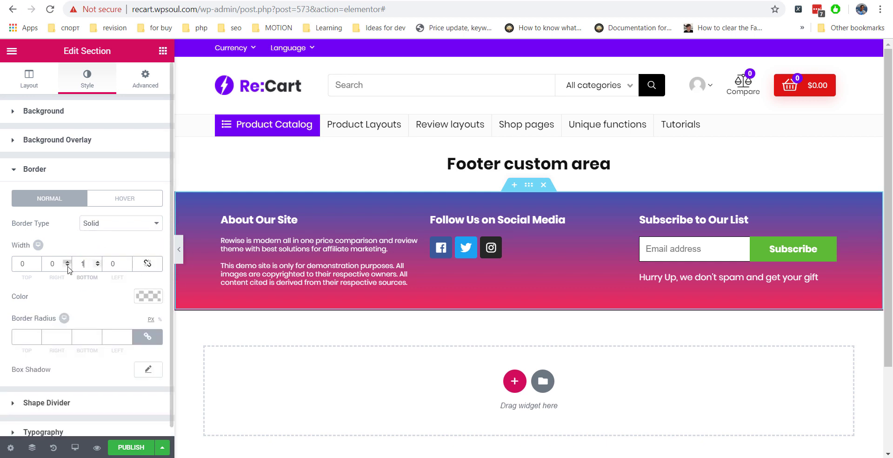
Change the border colour to brown #935a45.
left_click(148, 295)
scroll(70, 346, "down", 1)
left_click_drag(70, 346, 15, 342)
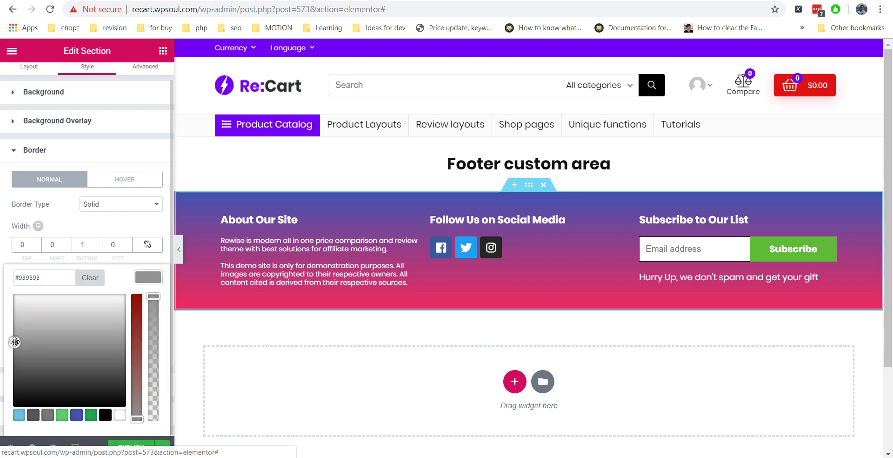
left_click_drag(137, 418, 137, 356)
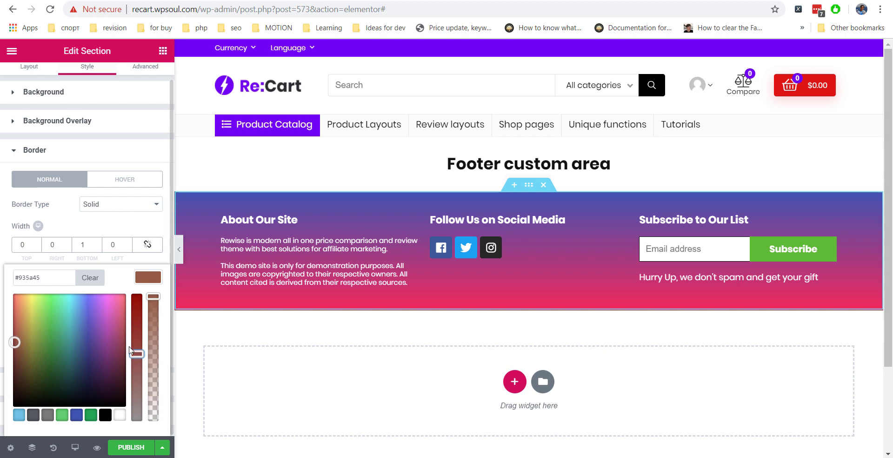
left_click(112, 229)
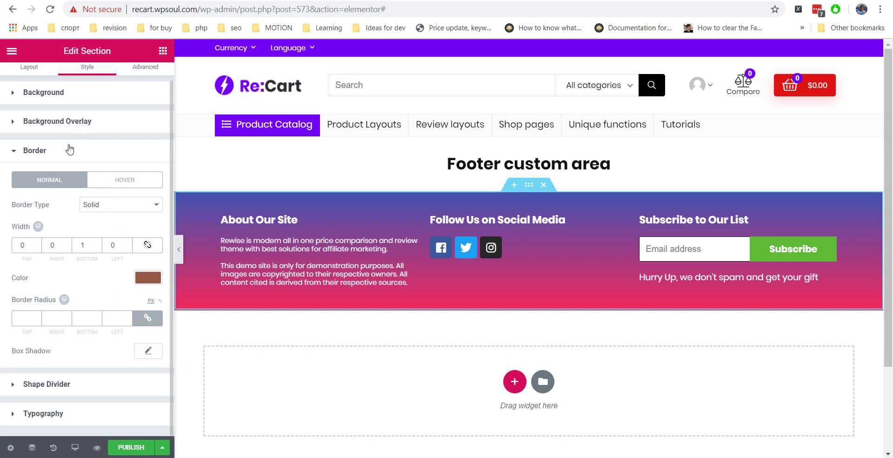
left_click(70, 150)
left_click(514, 381)
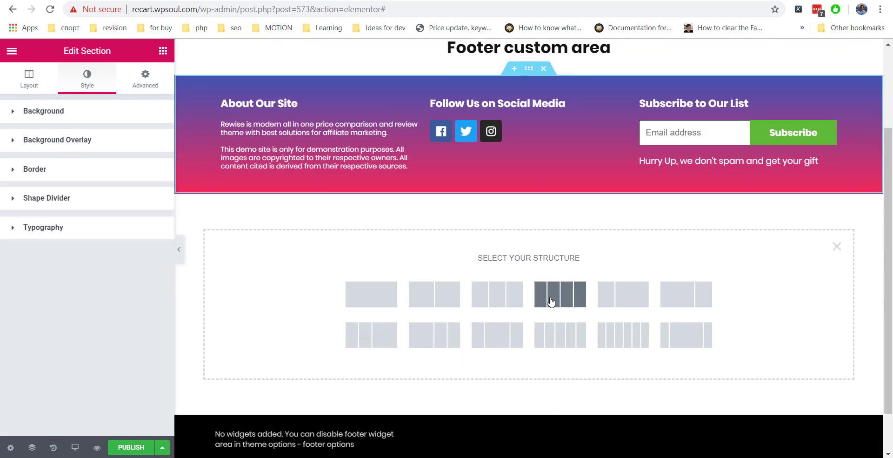
Create a four-column section and move a duplicate of the About Our Site heading into column one.
left_click(551, 302)
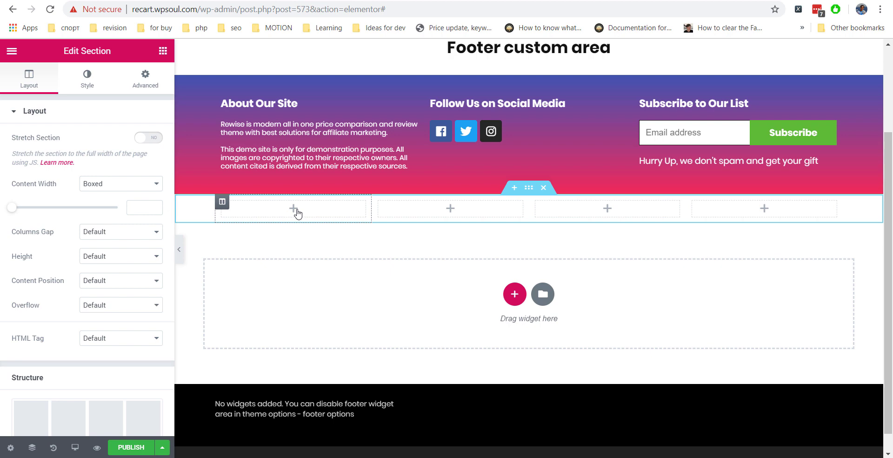
right_click(342, 108)
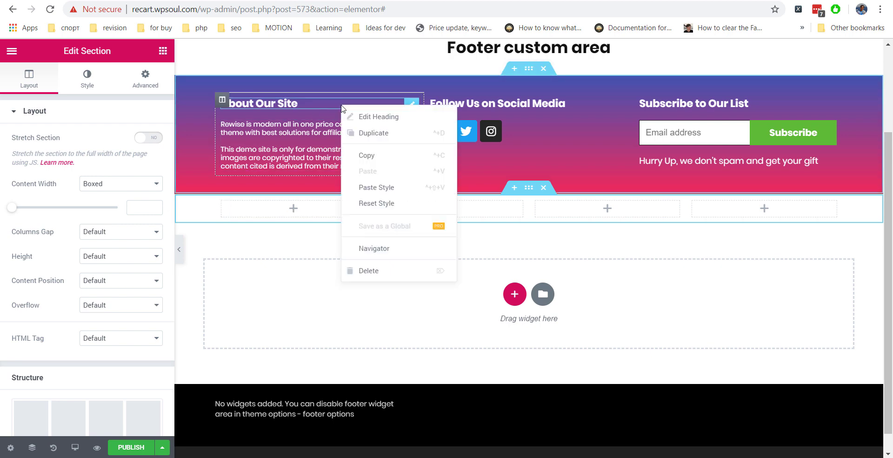
left_click(373, 132)
left_click_drag(409, 125, 302, 223)
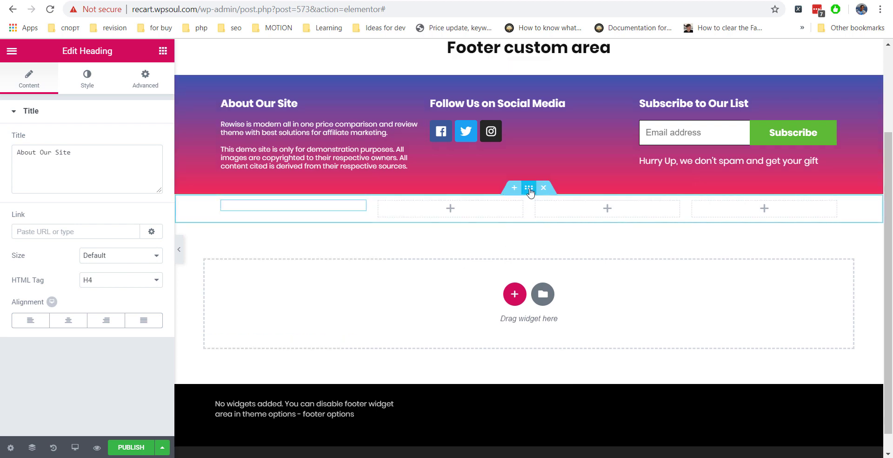
left_click(530, 188)
left_click(89, 76)
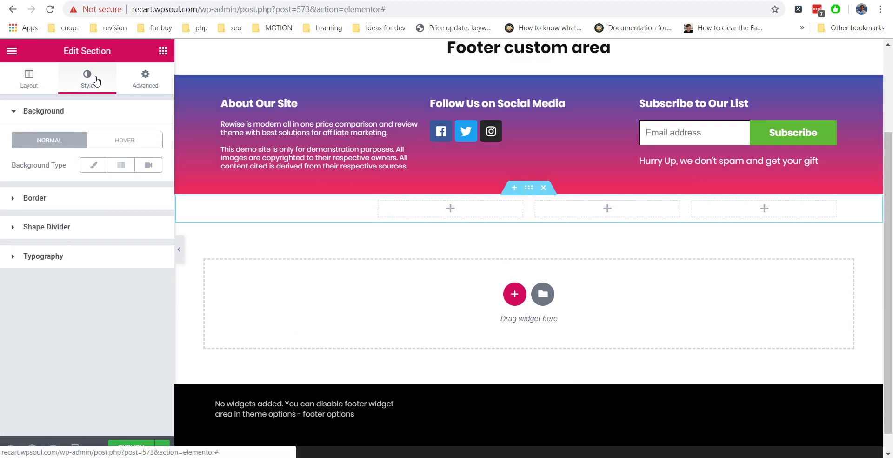
Copy the gradient's second pink hex colour and apply it as the new section's solid background.
left_click(529, 69)
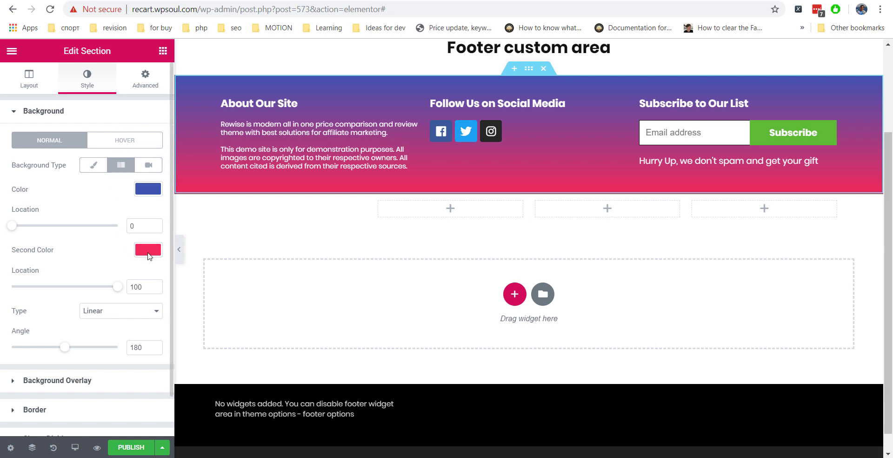
left_click(148, 251)
key("Escape")
left_click(149, 252)
left_click(64, 250)
key("ctrl+a")
key("ctrl+c")
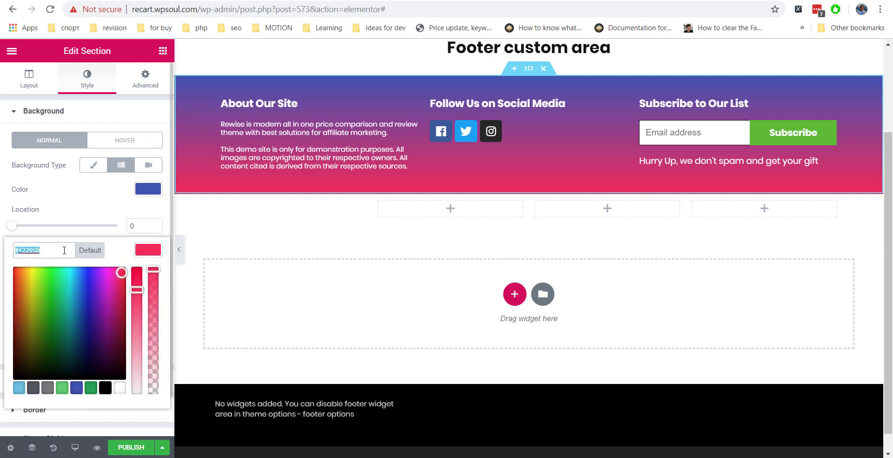
left_click(529, 188)
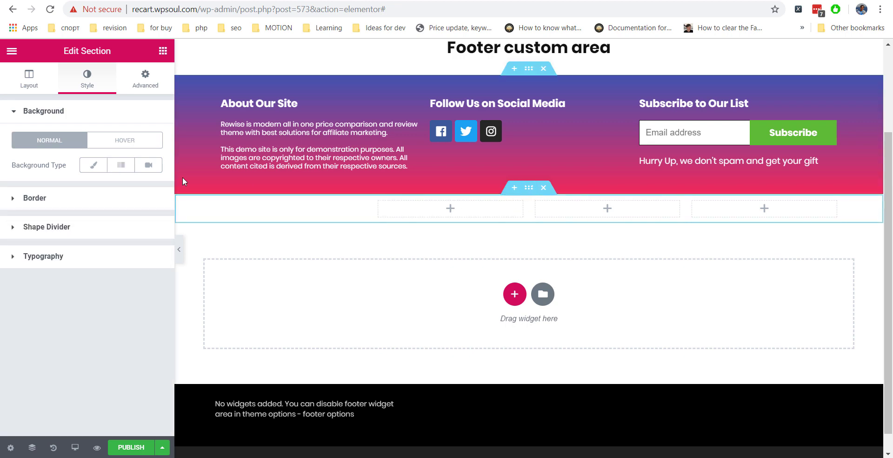
left_click(93, 165)
left_click(148, 188)
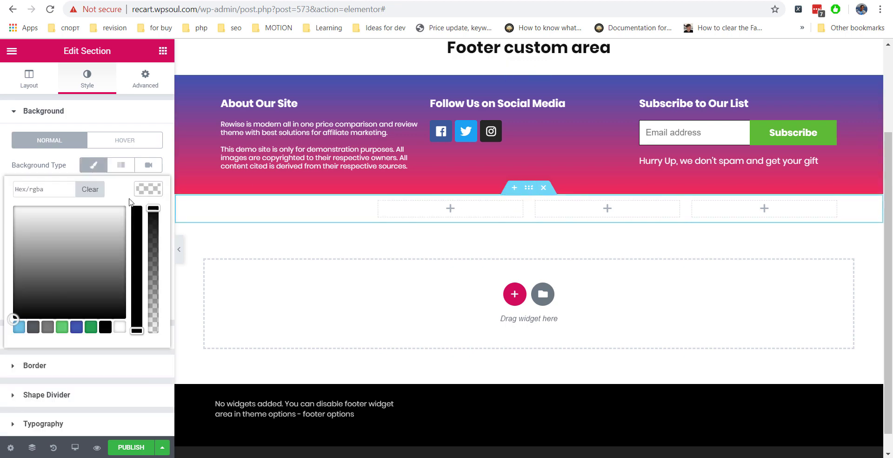
left_click(48, 195)
key("ctrl+v")
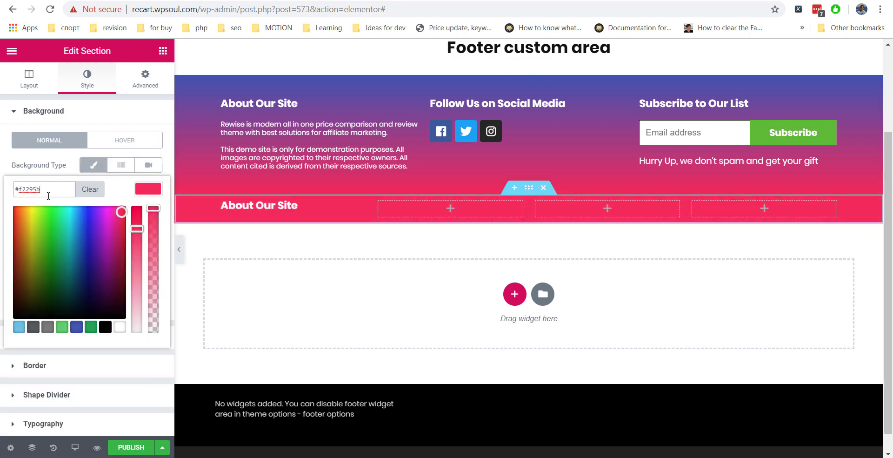
Unlink the section padding and set the top padding to 30.
left_click(145, 80)
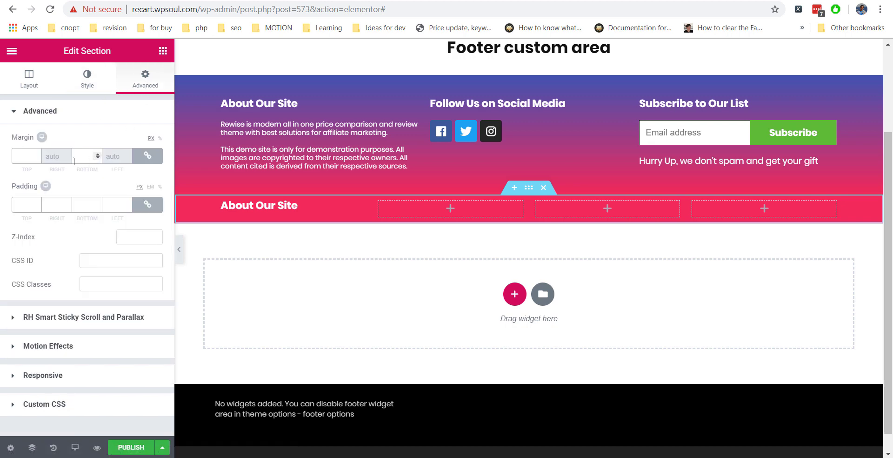
left_click(146, 205)
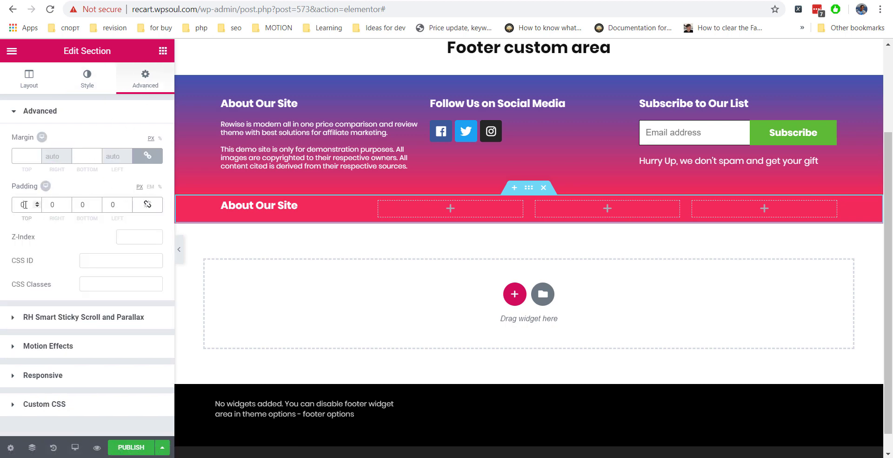
type("30")
key("Tab")
key("Tab")
Set the bottom padding to 30 and retitle the copied heading 'Link Block'.
type("30")
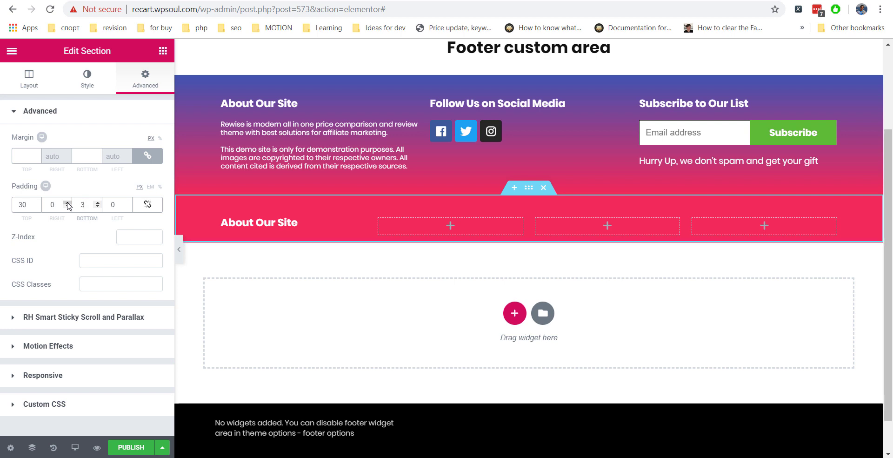
left_click(211, 217)
key("ctrl+a")
type("Our")
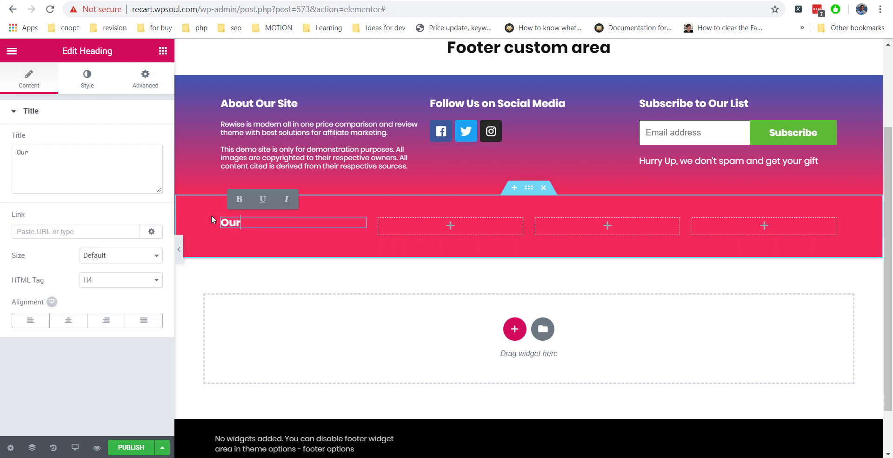
key("BackSpace")
key("BackSpace")
key("BackSpace")
type("Link Block")
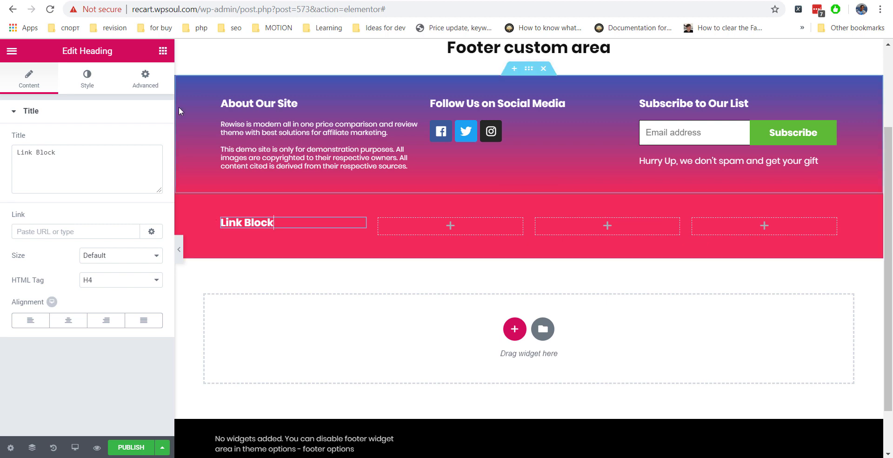
Add an Icon List widget under the Link Block heading.
left_click(163, 51)
scroll(92, 205, "down", 3)
scroll(91, 205, "down", 3)
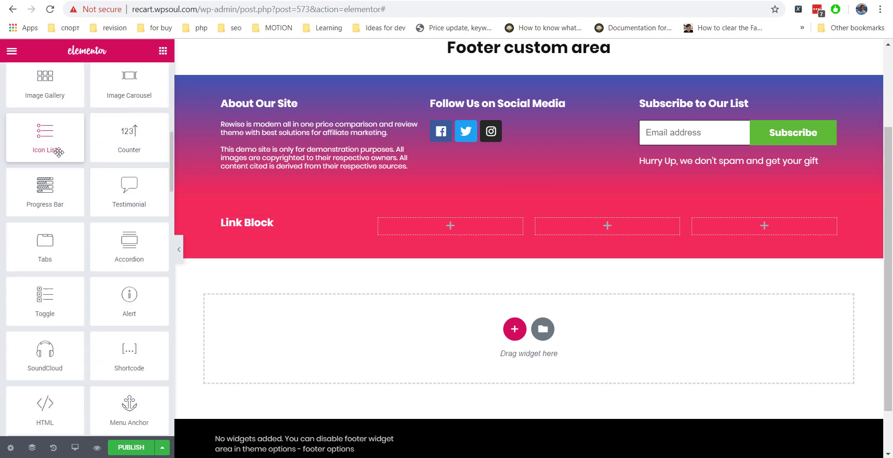
left_click_drag(56, 150, 276, 270)
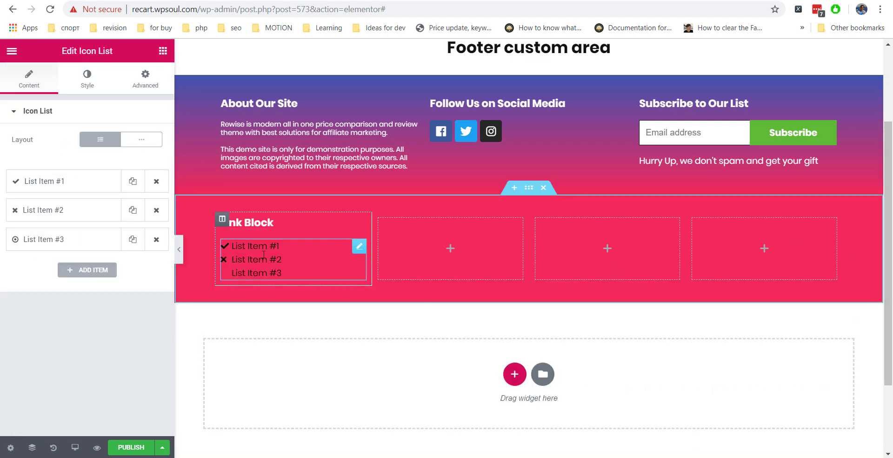
Remove the icons from all three list items.
left_click(92, 181)
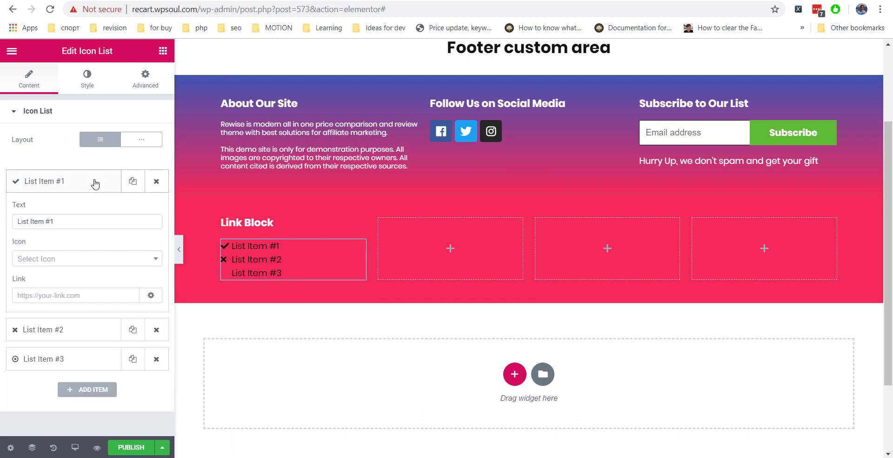
left_click(120, 264)
left_click(86, 290)
left_click(148, 260)
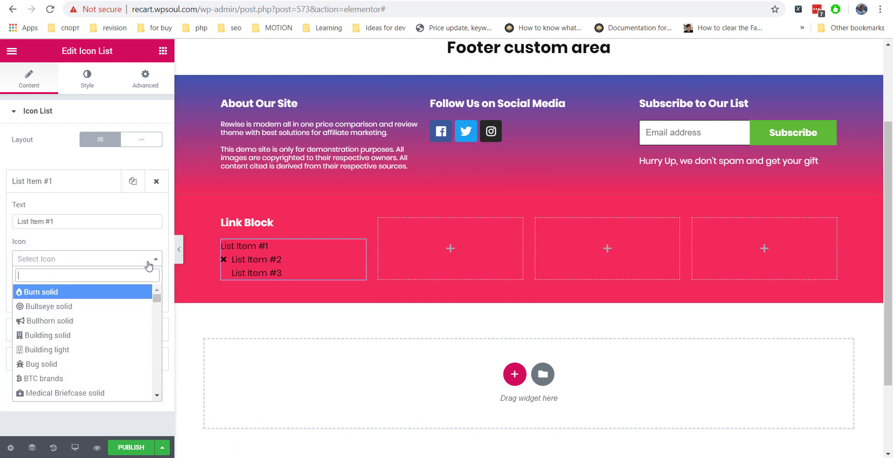
left_click(70, 186)
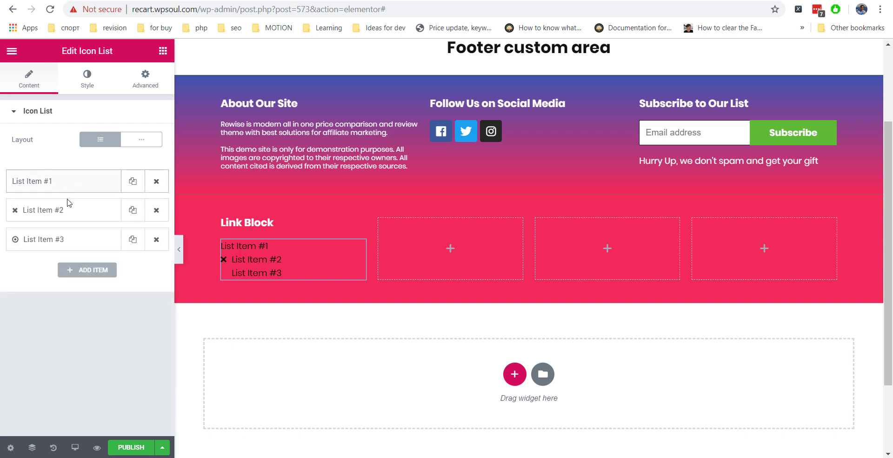
left_click(68, 210)
left_click(99, 293)
left_click(65, 335)
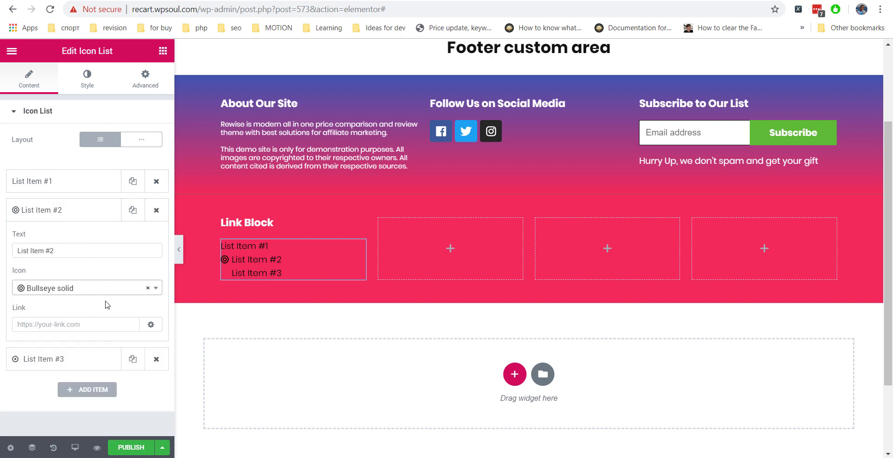
left_click(147, 288)
left_click(96, 236)
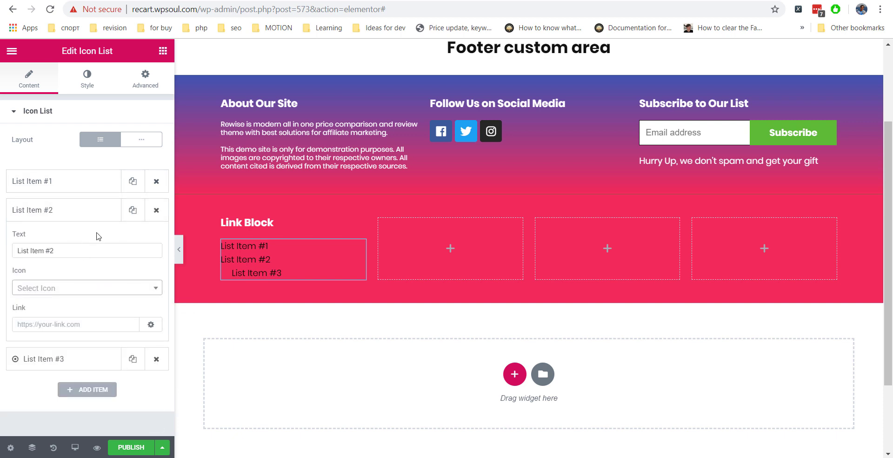
left_click(71, 358)
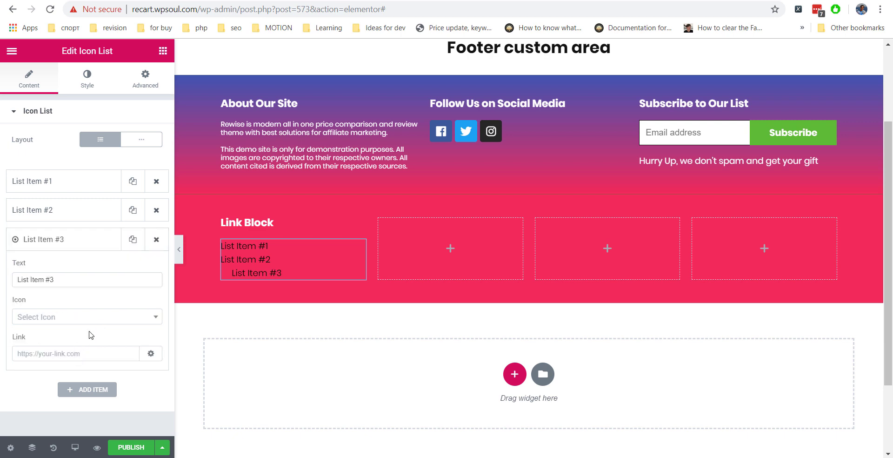
left_click(91, 317)
left_click(90, 272)
left_click(143, 321)
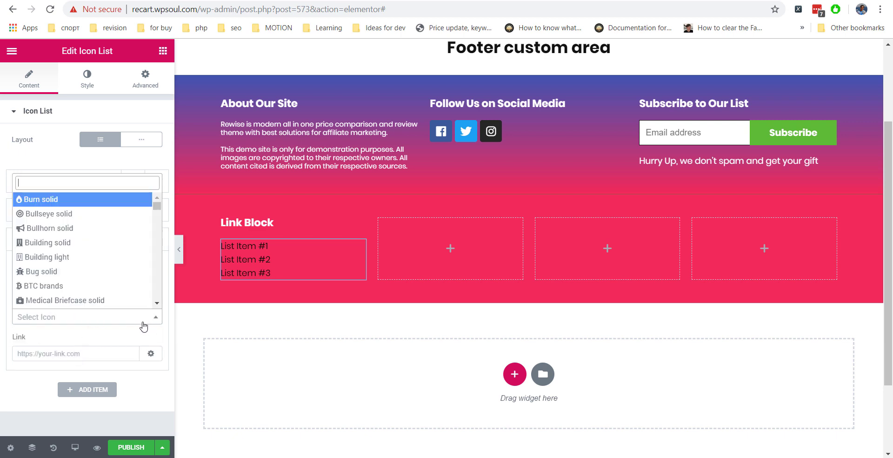
left_click(96, 373)
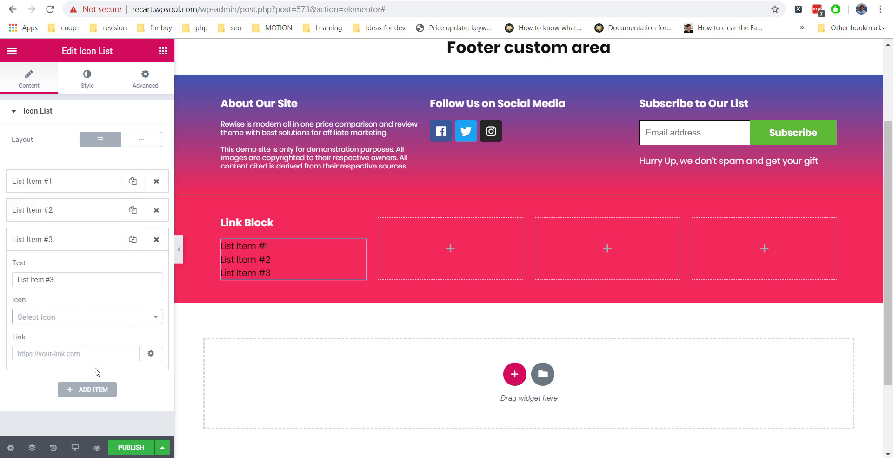
Make the Icon List text colour white.
left_click(92, 75)
left_click(47, 291)
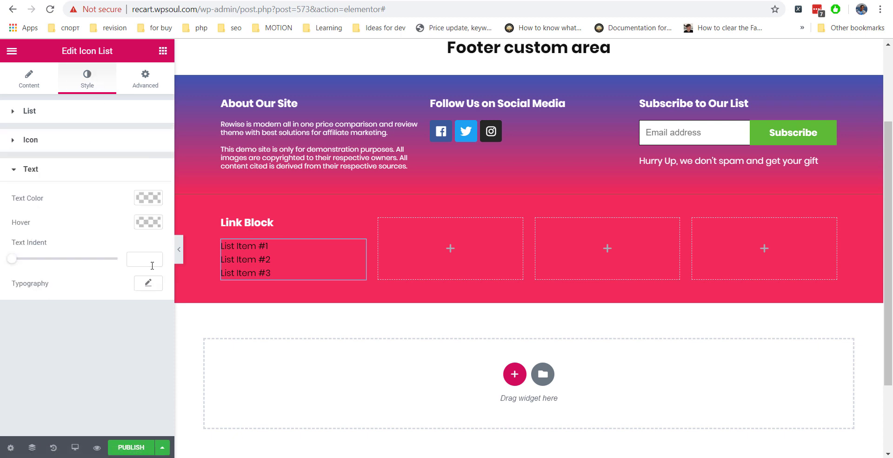
left_click(148, 197)
left_click(14, 213)
left_click(94, 317)
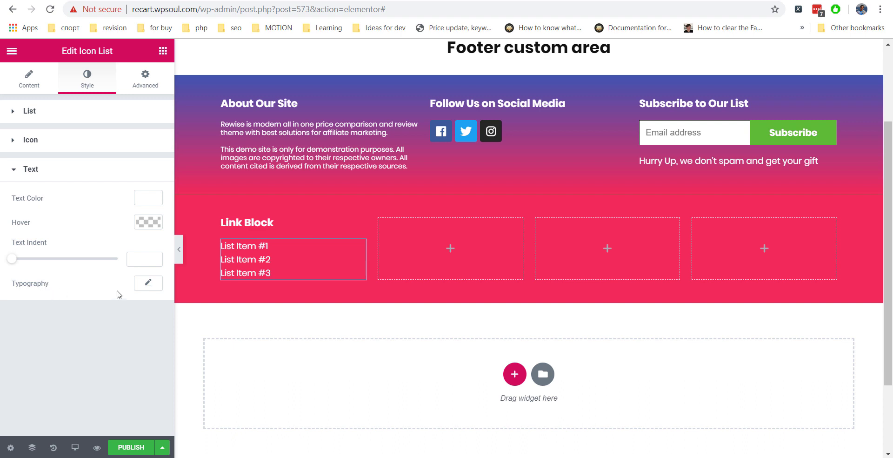
Set the list text size to 13, indent to 0 and line height to 1.6.
left_click(148, 283)
left_click_drag(22, 355, 27, 359)
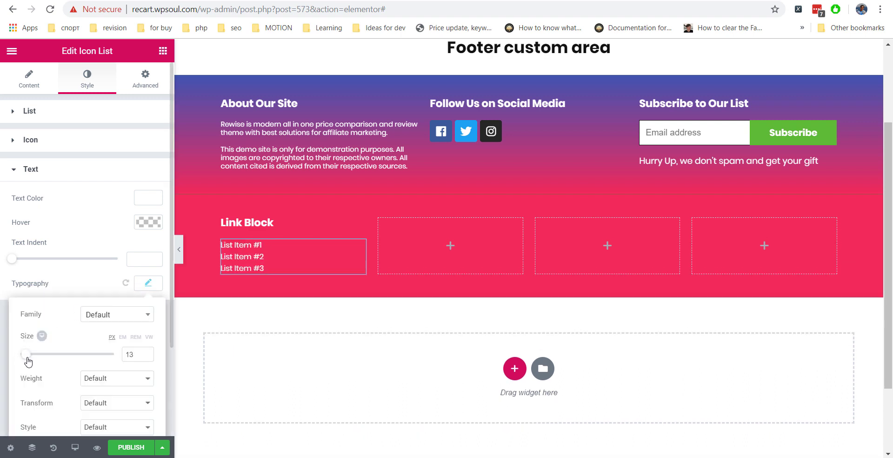
left_click(75, 251)
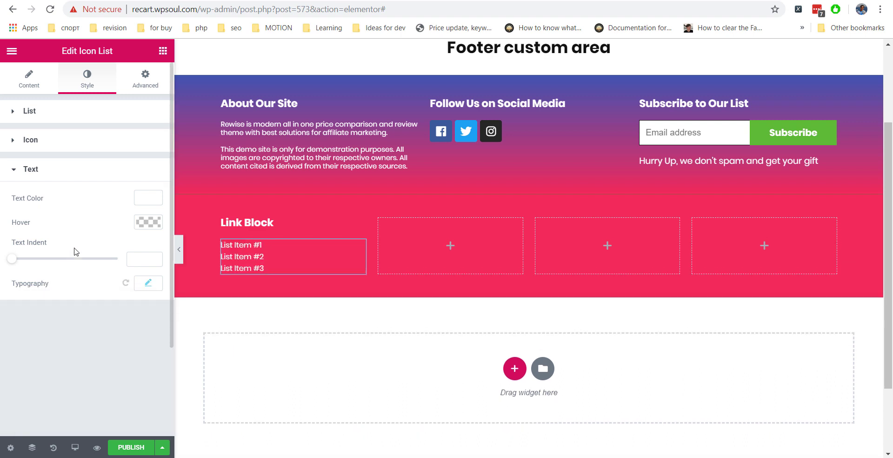
left_click(12, 261)
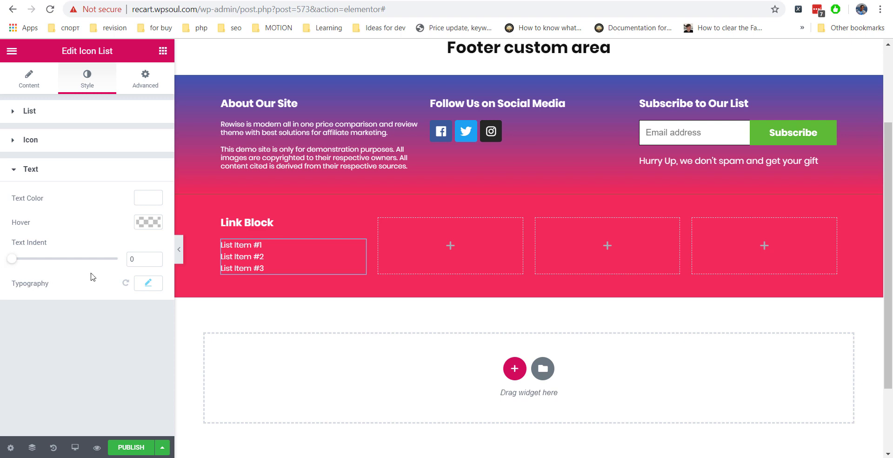
left_click(148, 283)
scroll(78, 349, "down", 2)
left_click_drag(22, 381, 38, 389)
left_click(79, 164)
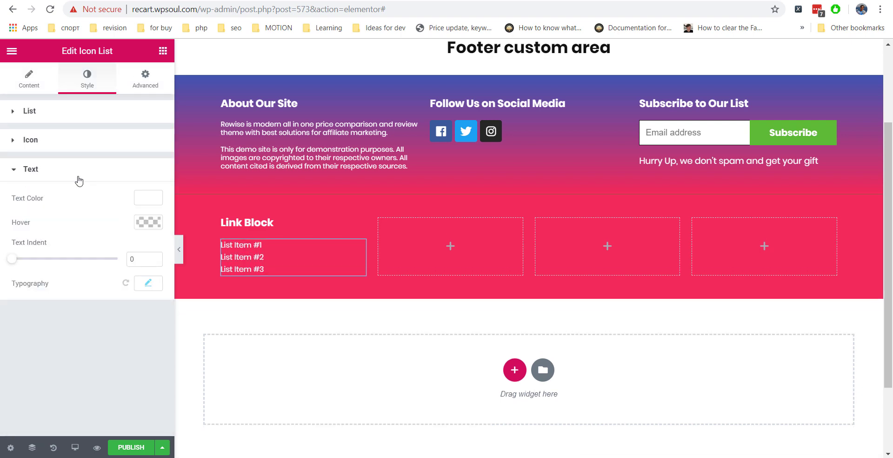
Add List Item #4 to the list with no icon.
left_click(61, 170)
left_click(40, 93)
left_click(95, 273)
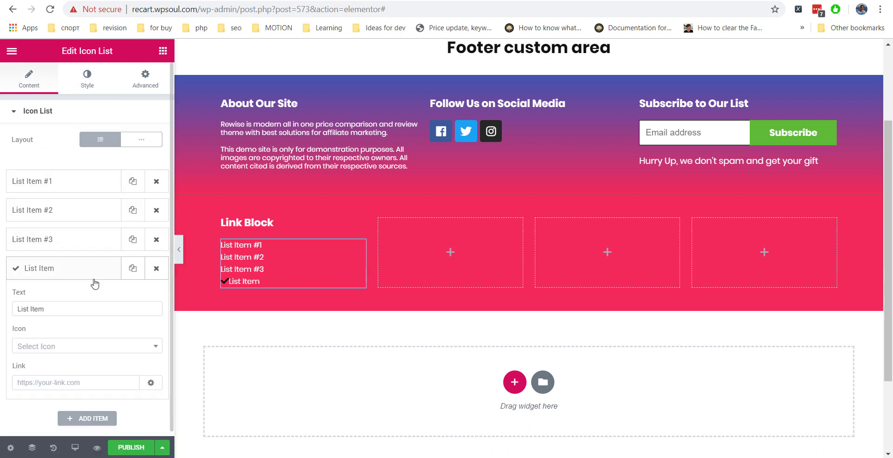
left_click(142, 347)
left_click(97, 302)
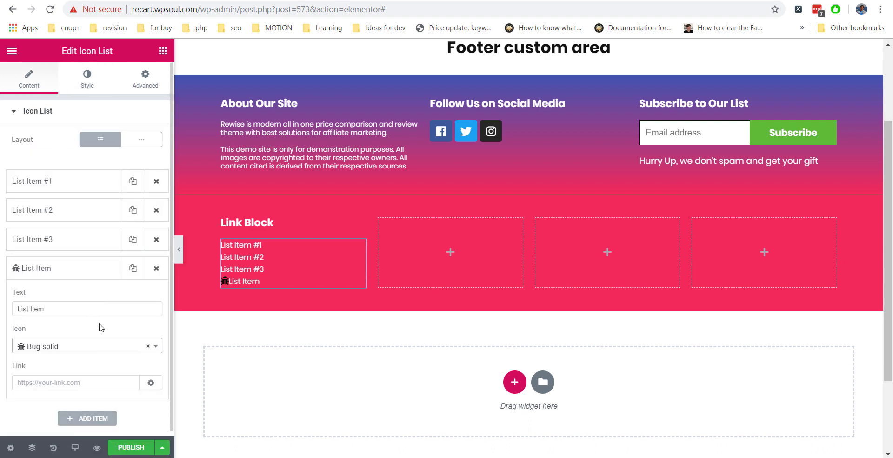
left_click(147, 347)
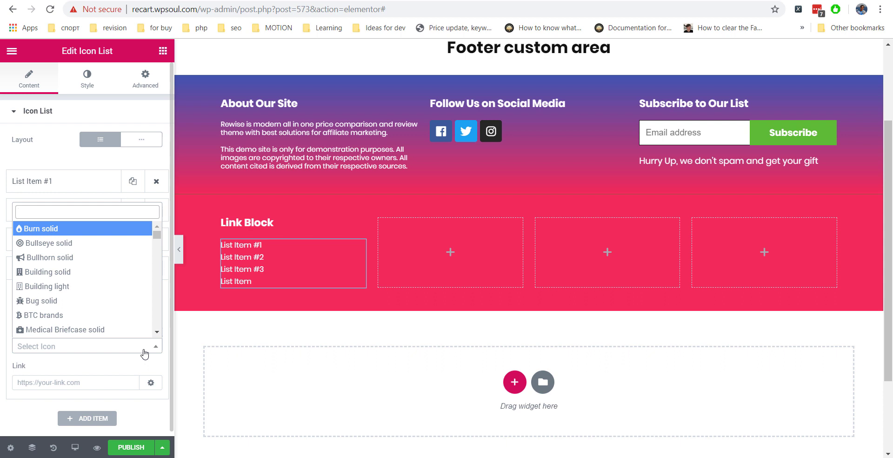
left_click(119, 367)
left_click(72, 305)
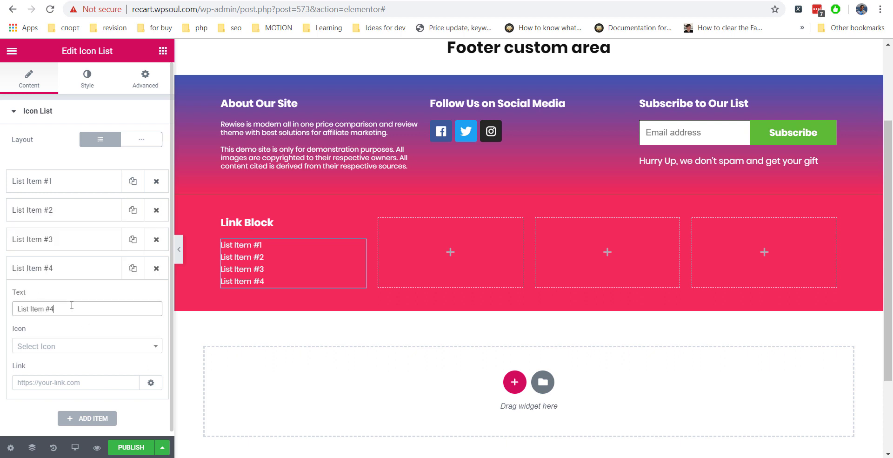
Duplicate List Item #4 and rename the copy 'List Item #5'.
left_click(67, 268)
left_click(134, 273)
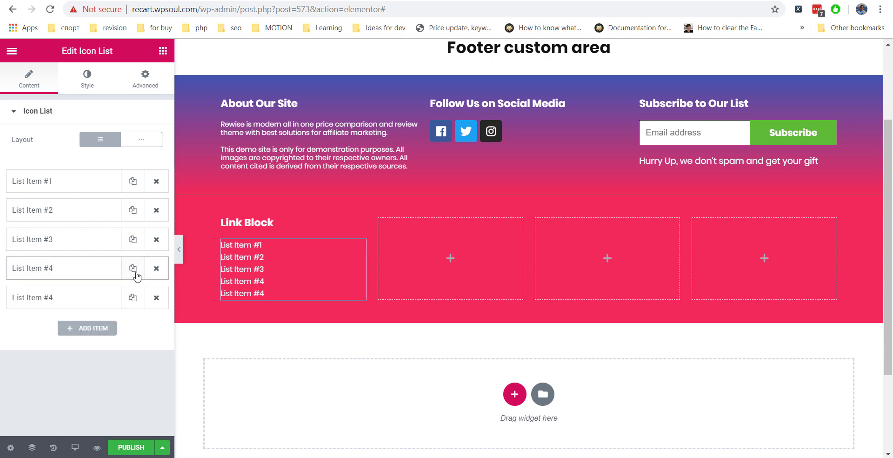
left_click(86, 295)
left_click(59, 336)
key("BackSpace")
type("5")
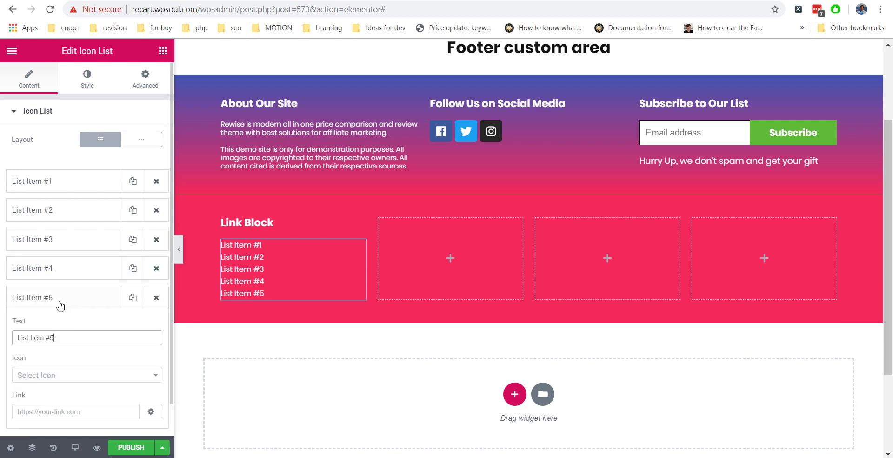
left_click(60, 306)
Duplicate the Link Block column three times to make four Link Block columns.
right_click(224, 220)
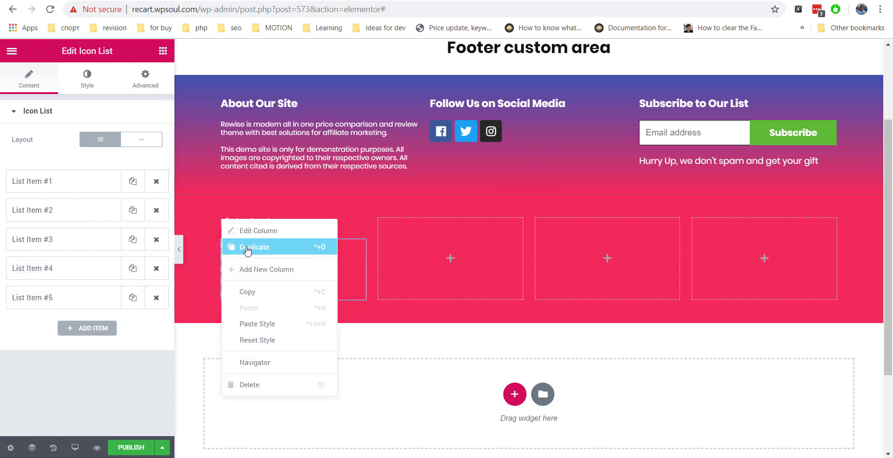
left_click(247, 247)
right_click(344, 222)
left_click(356, 247)
right_click(433, 221)
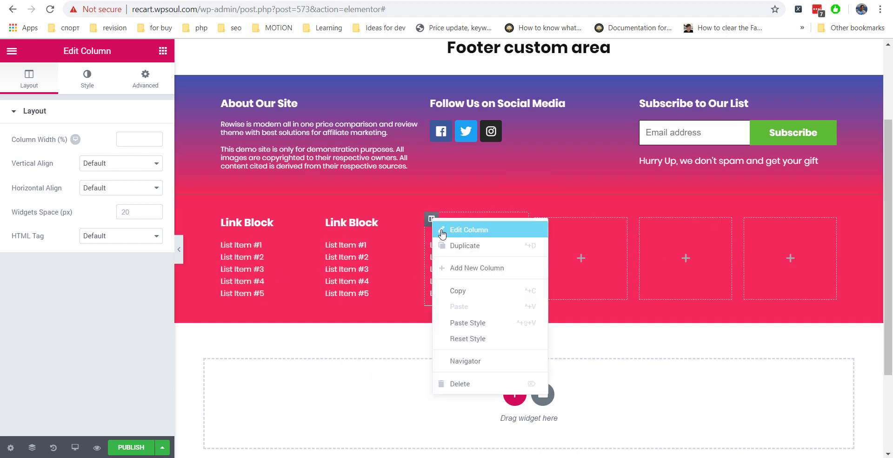
left_click(447, 245)
Delete the two leftover empty footer columns.
right_click(581, 221)
left_click(602, 386)
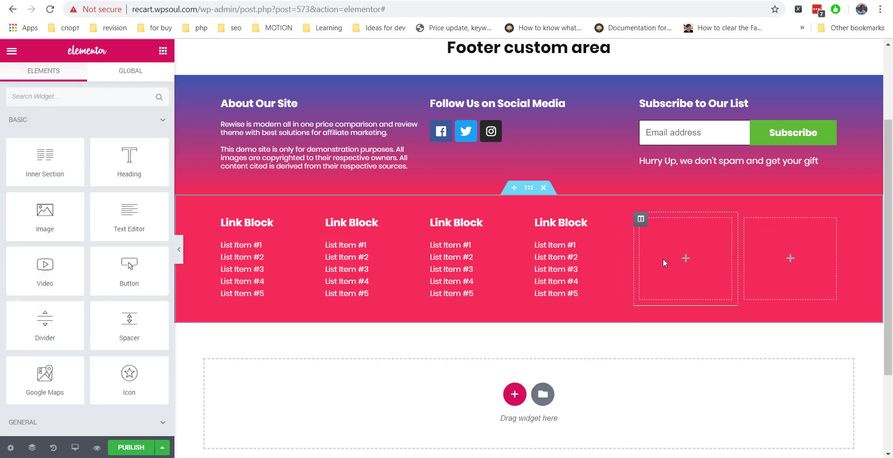
right_click(664, 229)
left_click(686, 394)
Duplicate the fourth column's Link Block heading into the empty fifth column.
scroll(666, 355, "up", 1)
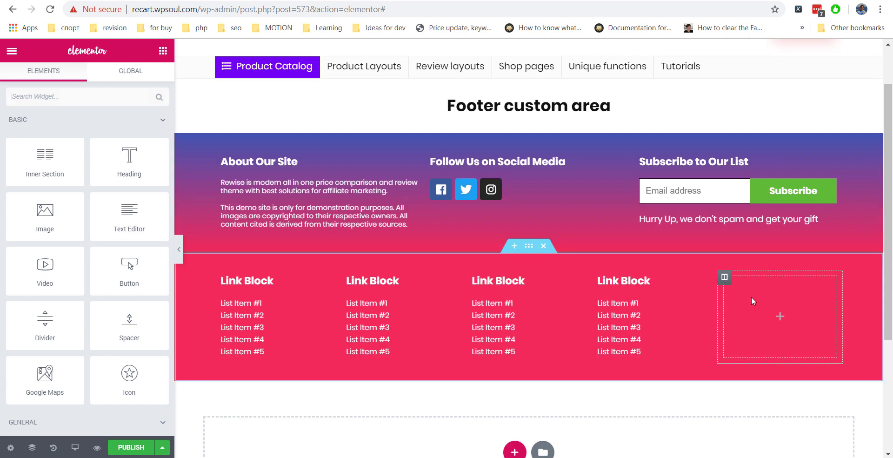
right_click(642, 281)
left_click(668, 307)
left_click_drag(668, 305, 783, 286)
left_click_drag(58, 152, 1, 141)
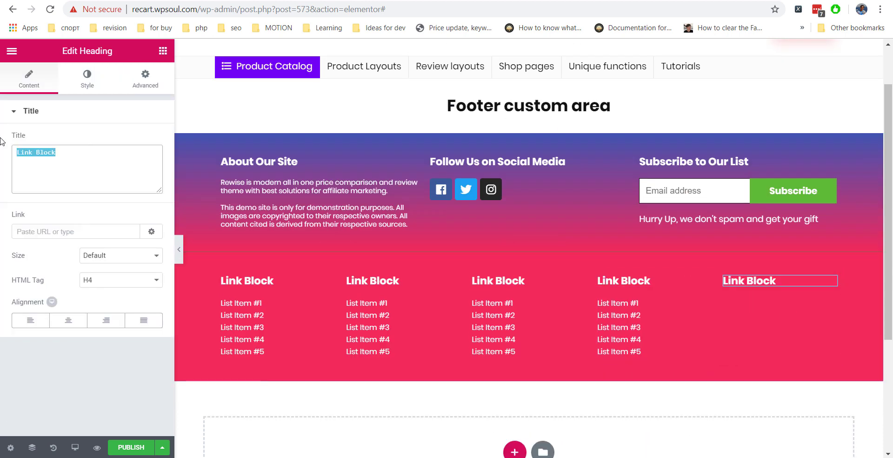
Title the column Our Phone and add a single Icon List item with the solid phone icon and a phone number.
type("Our Phone")
left_click(163, 51)
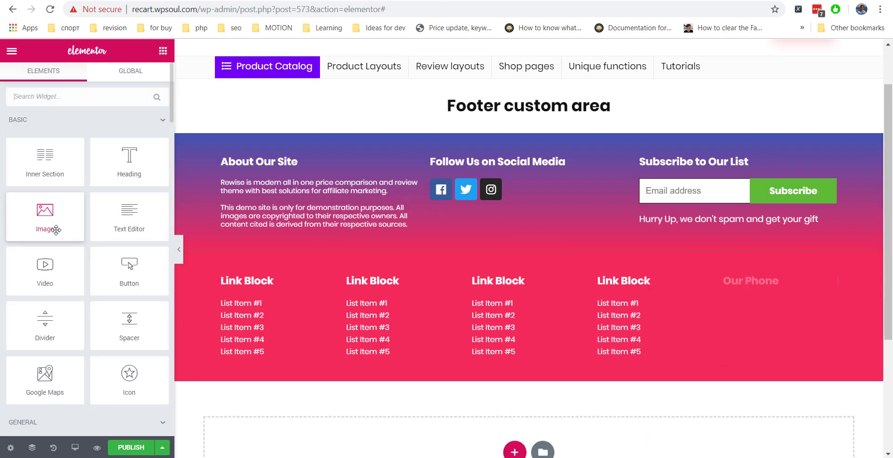
scroll(44, 231, "down", 5)
left_click_drag(44, 202, 800, 341)
left_click(156, 239)
left_click(156, 210)
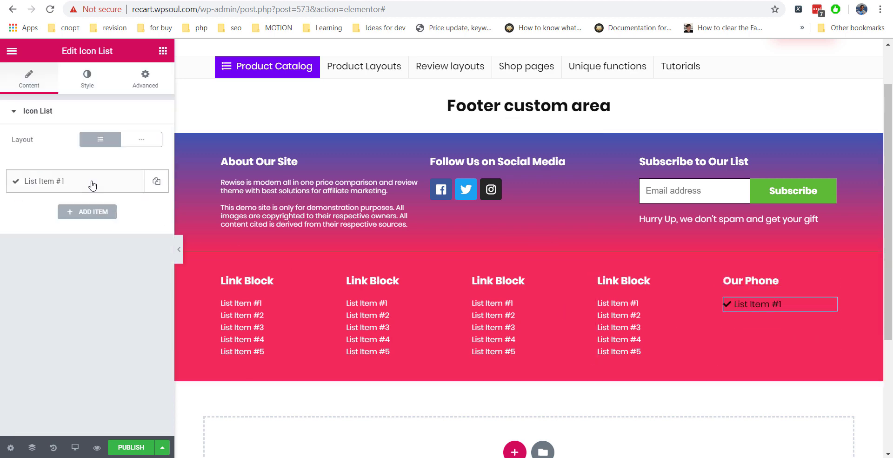
left_click(46, 181)
left_click(49, 259)
type("phone")
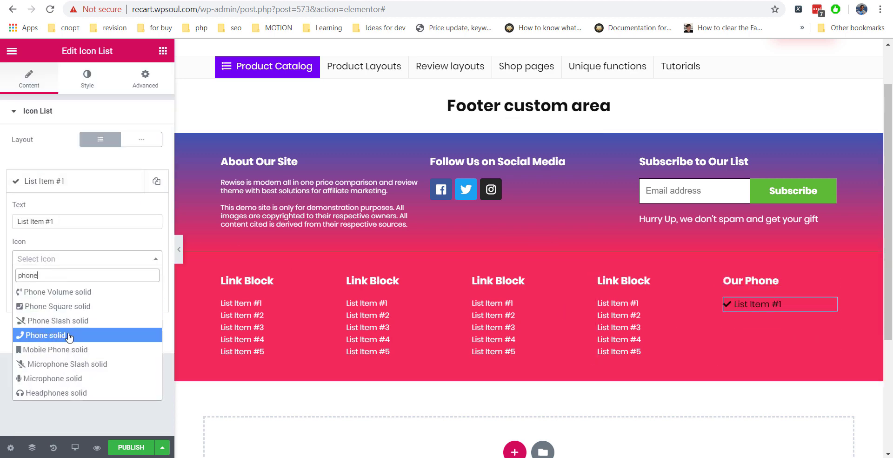
left_click(46, 335)
triple_click(75, 217)
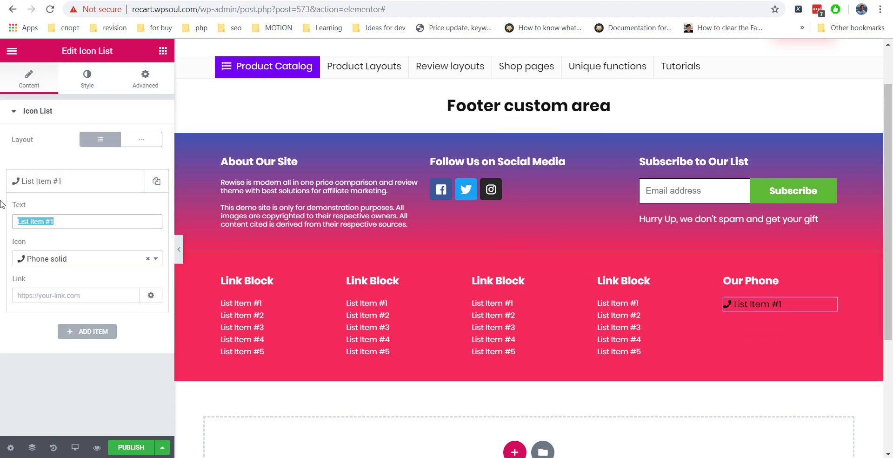
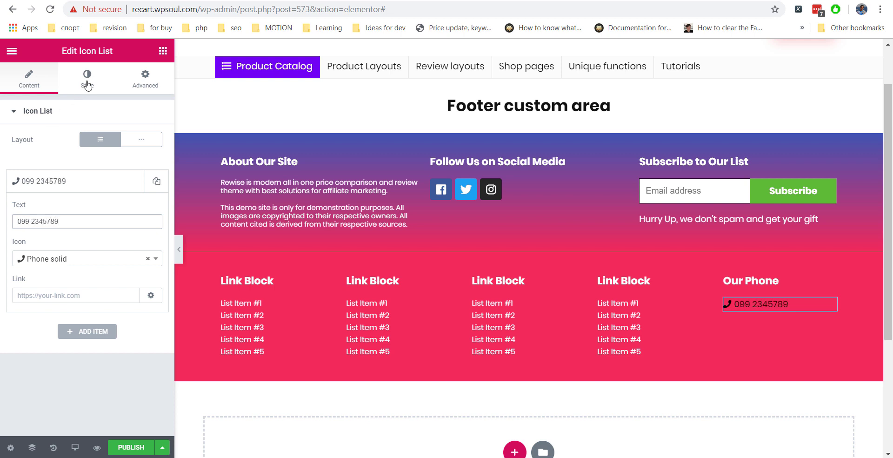
Enlarge the phone icon in the icon list's style settings.
left_click(87, 84)
left_click(60, 257)
left_click_drag(28, 231, 34, 232)
left_click(148, 168)
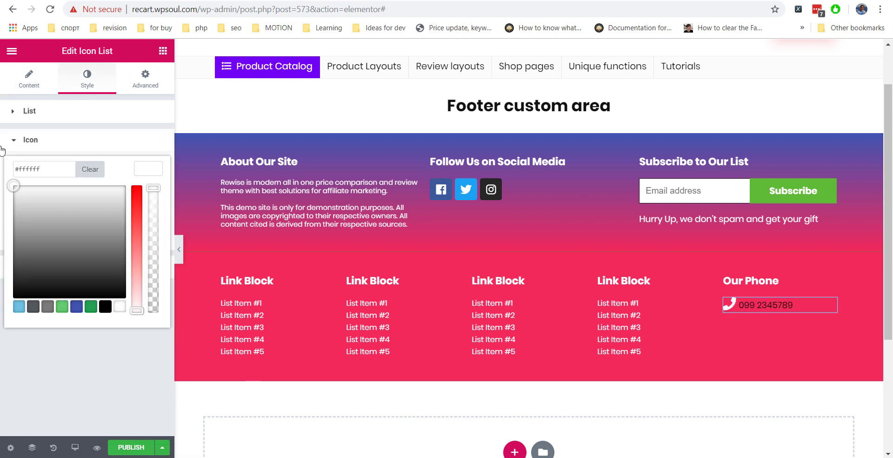
left_click(3, 149)
Make the phone number text white, bold weight 700, and size 23.
left_click(28, 168)
left_click(148, 283)
left_click_drag(22, 354, 27, 353)
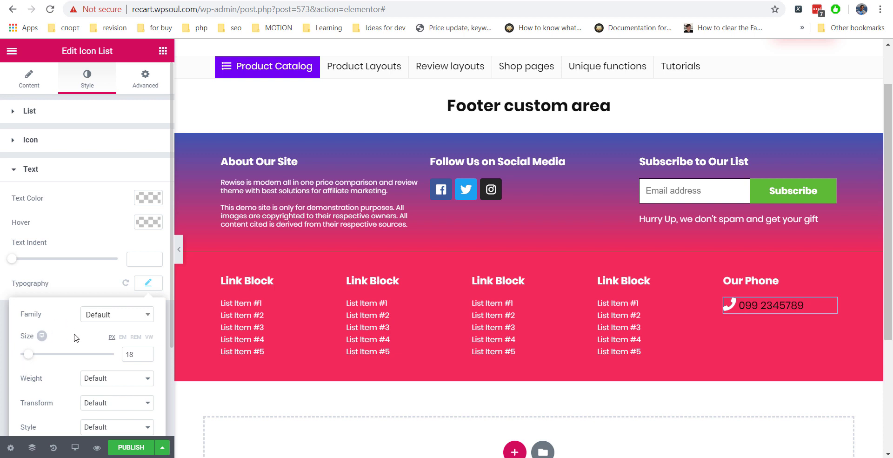
left_click(94, 378)
left_click(102, 316)
left_click(148, 198)
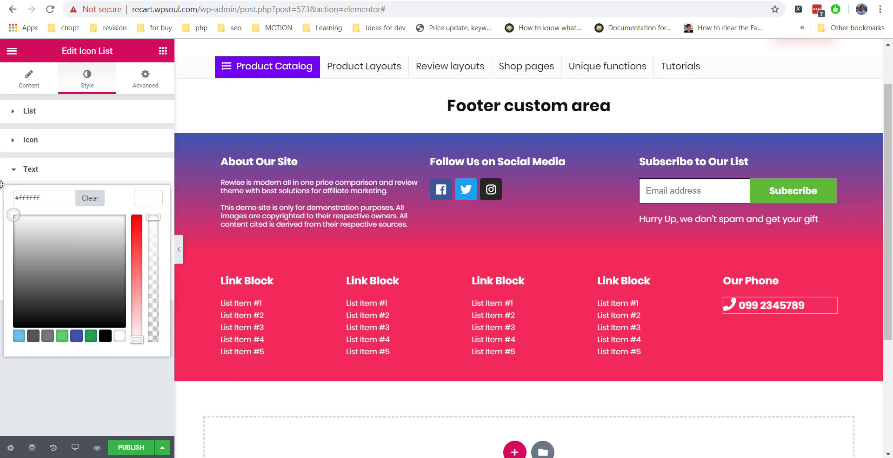
left_click(2, 185)
left_click(148, 283)
left_click_drag(28, 355, 31, 355)
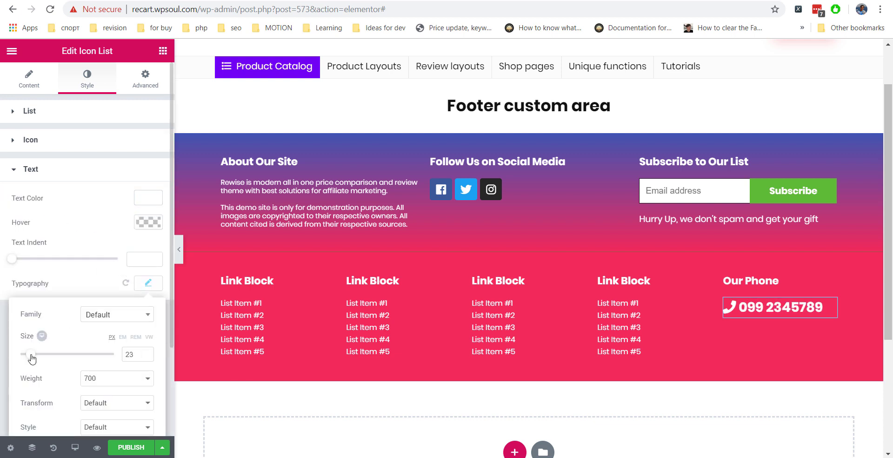
left_click(54, 170)
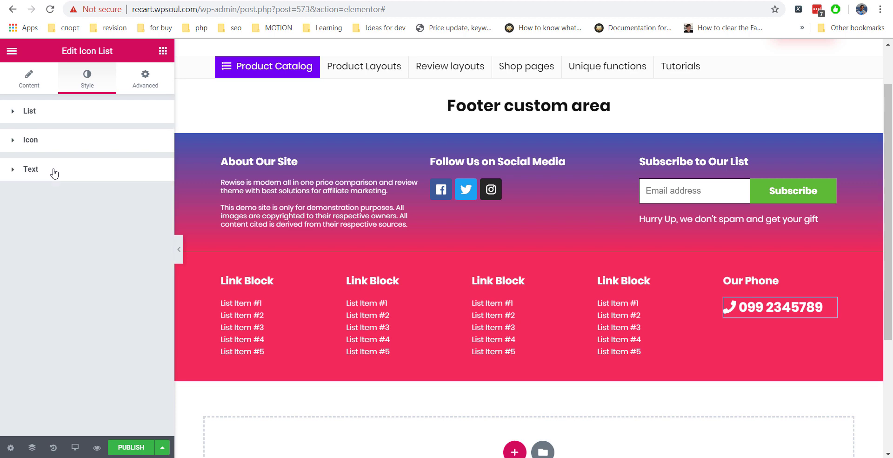
left_click(163, 51)
Publish the Footer custom area template, check the footer in Preview Changes, then launch Customize.
left_click(123, 448)
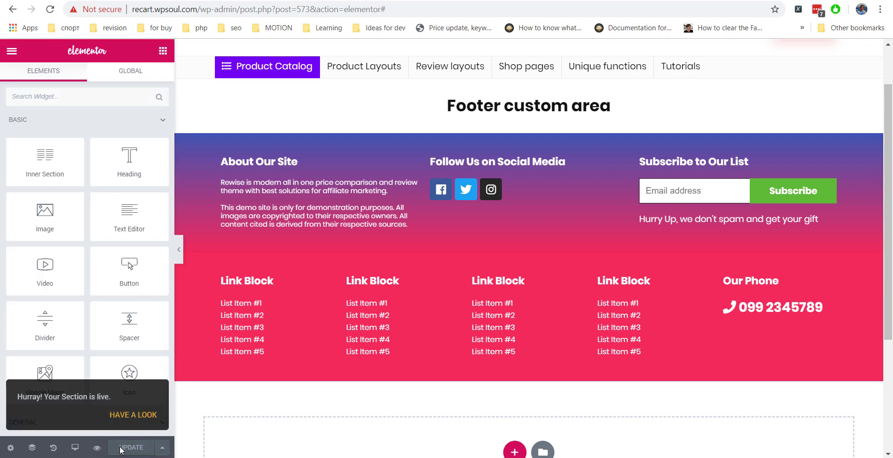
left_click(98, 449)
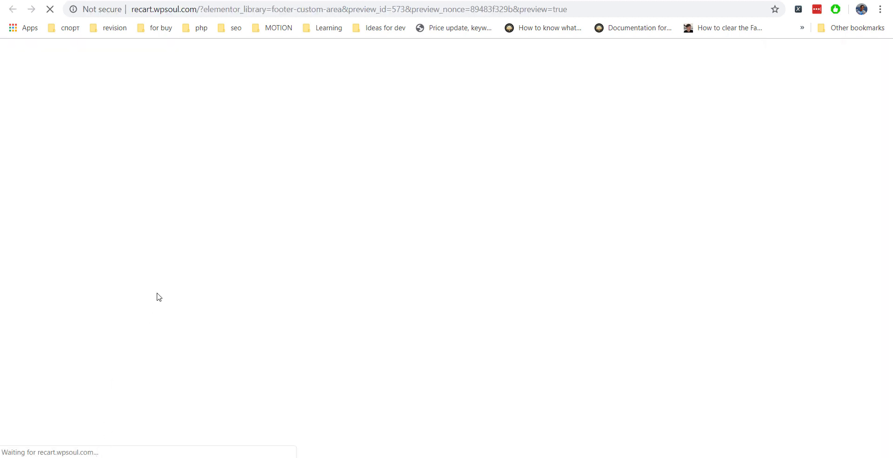
scroll(240, 294, "down", 1)
scroll(241, 290, "down", 2)
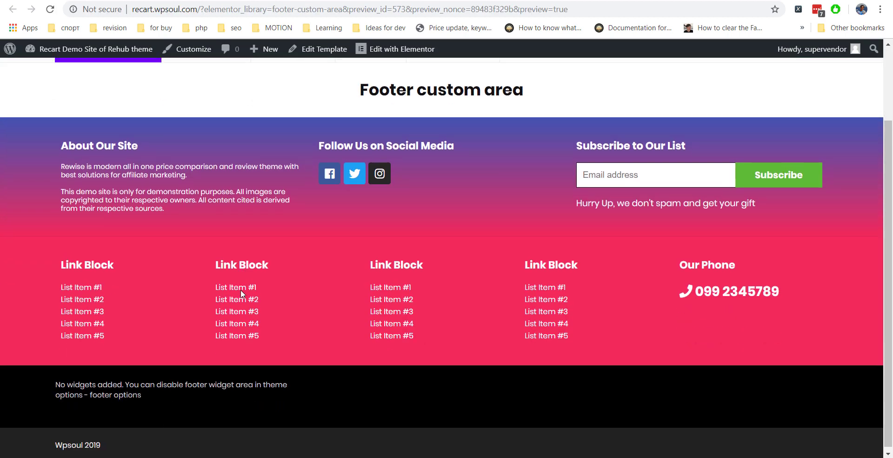
scroll(241, 289, "up", 2)
scroll(308, 396, "down", 2)
scroll(267, 397, "up", 4)
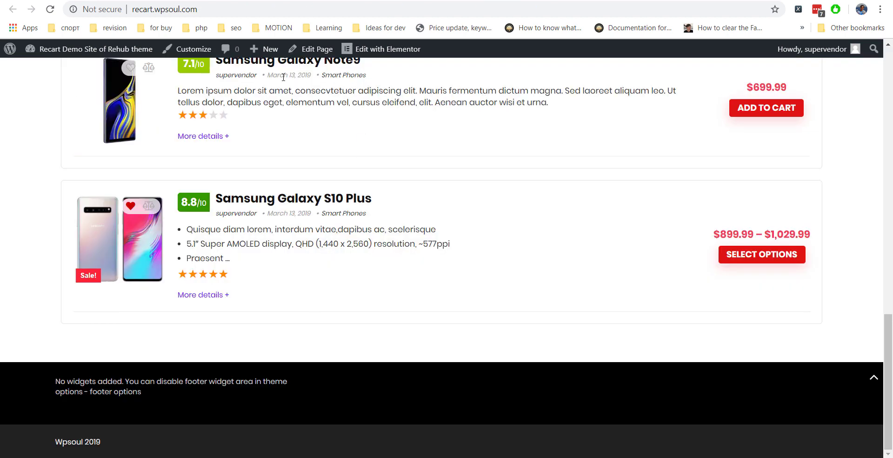
left_click(204, 53)
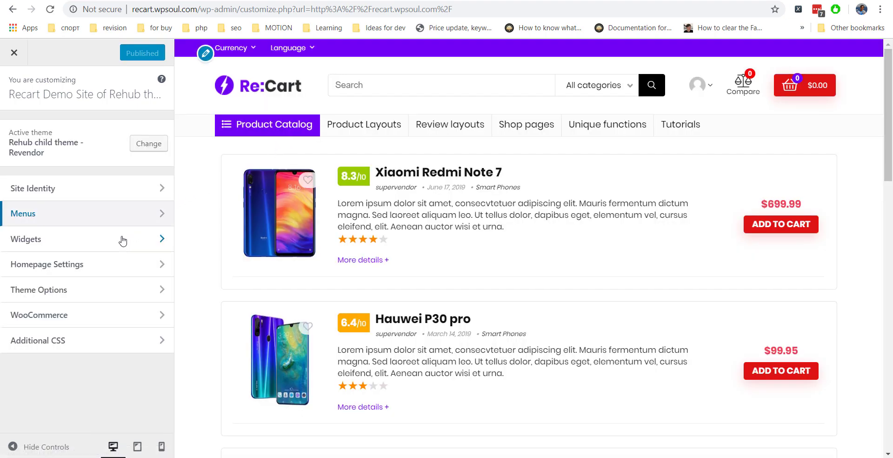
Switch Footer Widgets off under Theme Options > Footer Options.
left_click(82, 292)
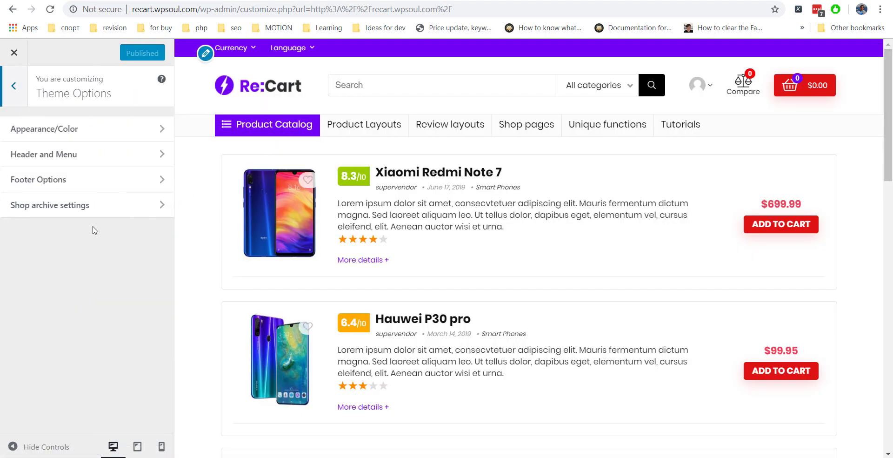
left_click(98, 182)
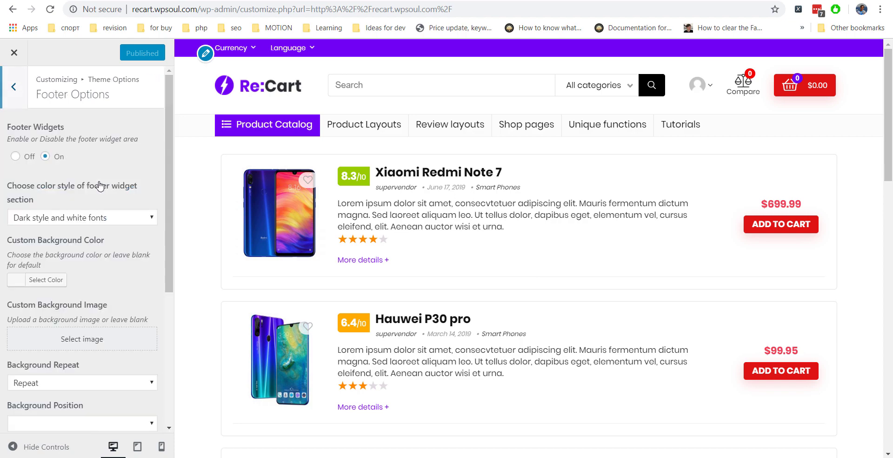
left_click(14, 156)
Delete the Wpsoul 2019 text from Footer Bottom Text.
scroll(456, 214, "down", 7)
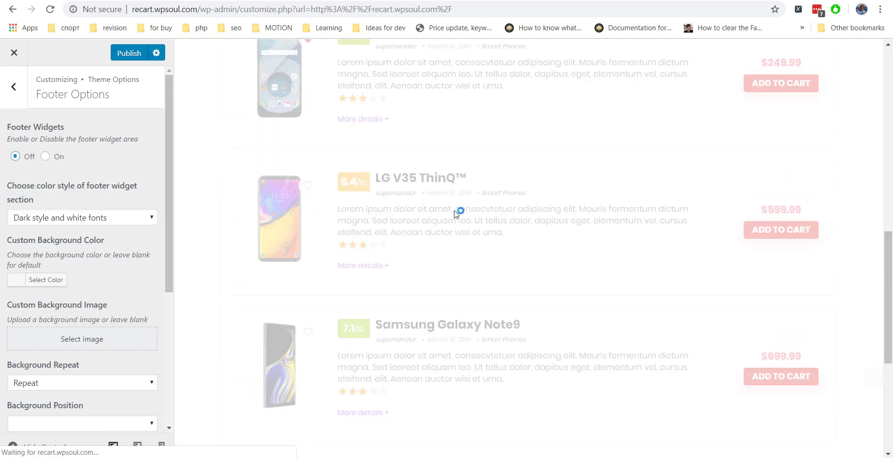
scroll(455, 212, "down", 5)
scroll(437, 261, "down", 10)
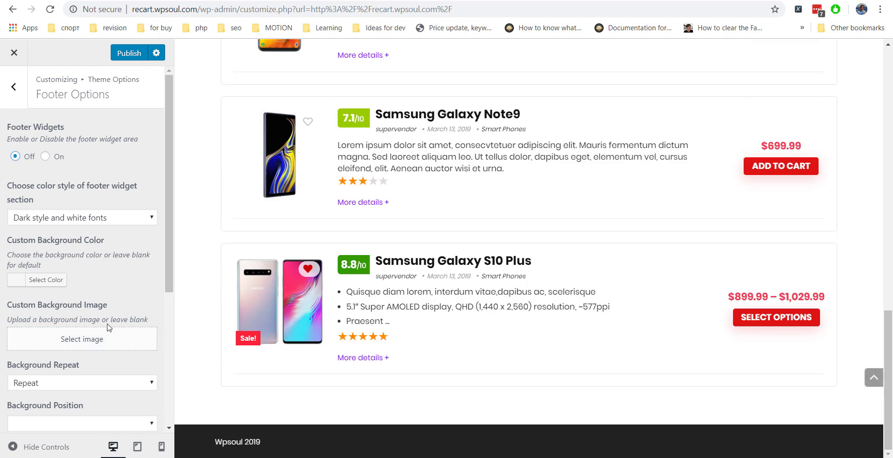
scroll(112, 317, "down", 5)
left_click_drag(82, 306, 3, 294)
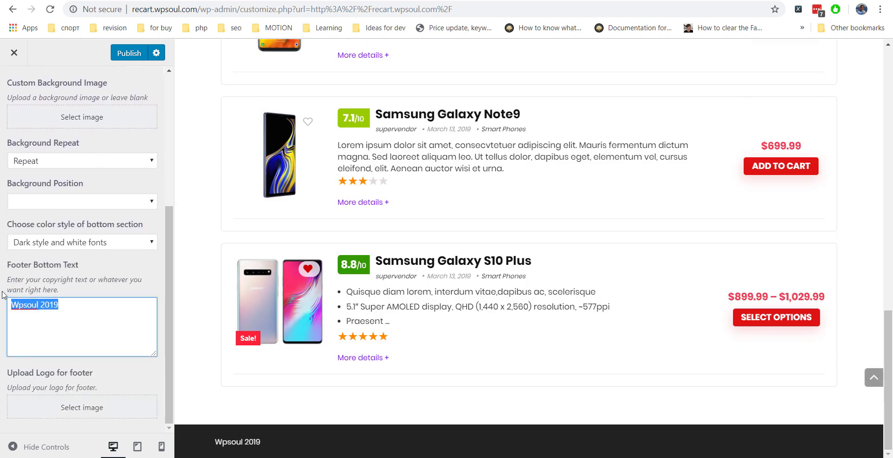
key("BackSpace")
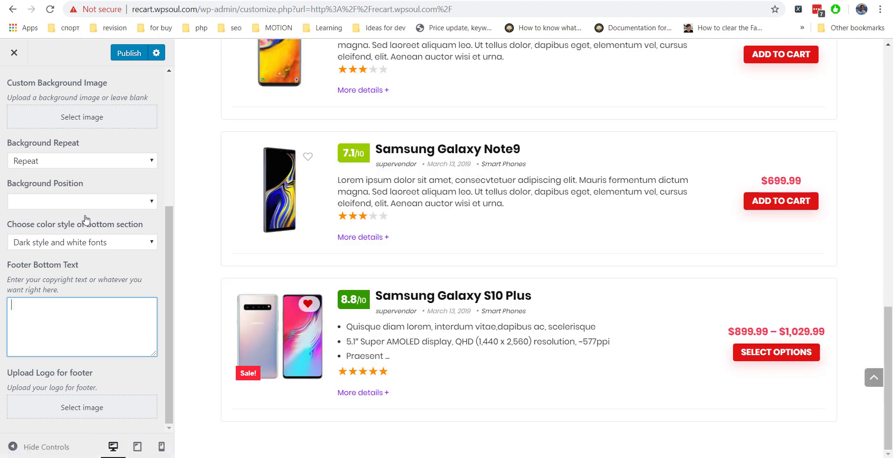
Publish the Customizer changes and return to the Saved Templates list.
left_click(119, 55)
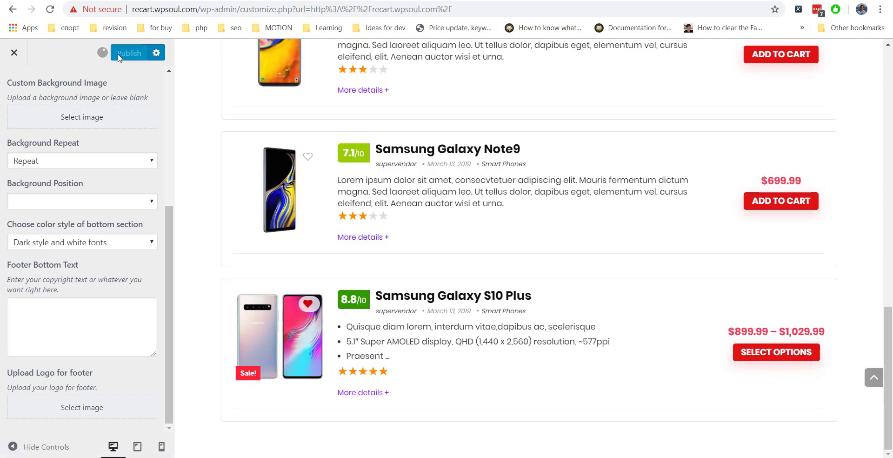
left_click(14, 53)
scroll(232, 222, "down", 3)
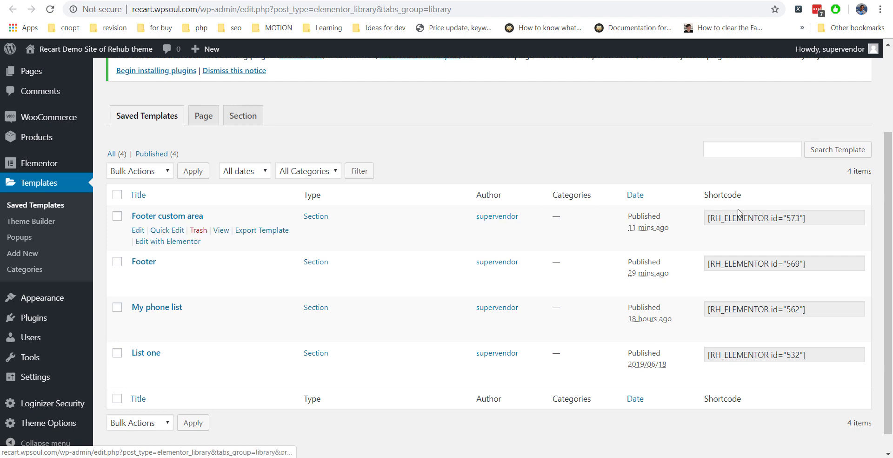
Copy the Footer custom area template's shortcode from Saved Templates.
left_click(805, 217)
left_click_drag(805, 217, 694, 214)
key("ctrl+c")
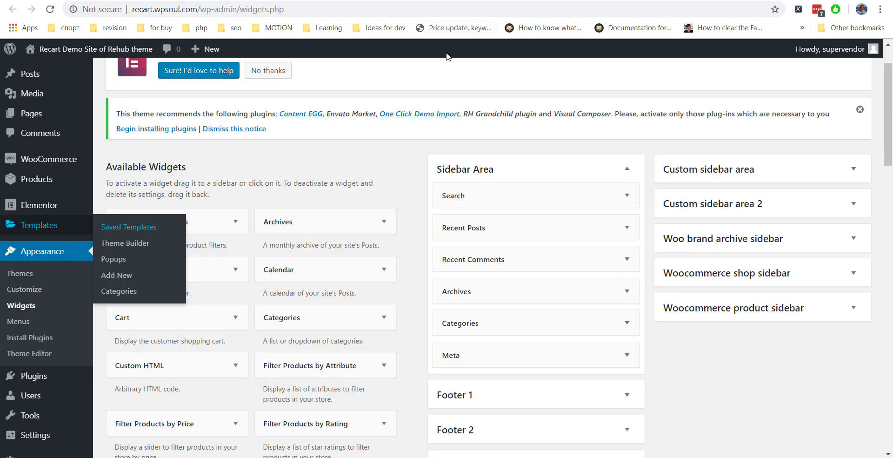
scroll(517, 163, "down", 4)
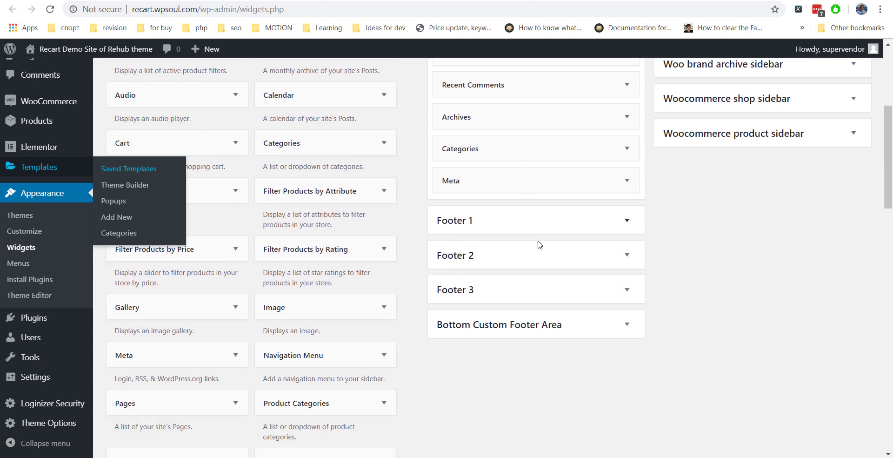
Add a Custom HTML widget containing [RH_ELEMENTOR id="573"] to Bottom Custom Footer Area and save it.
left_click(553, 319)
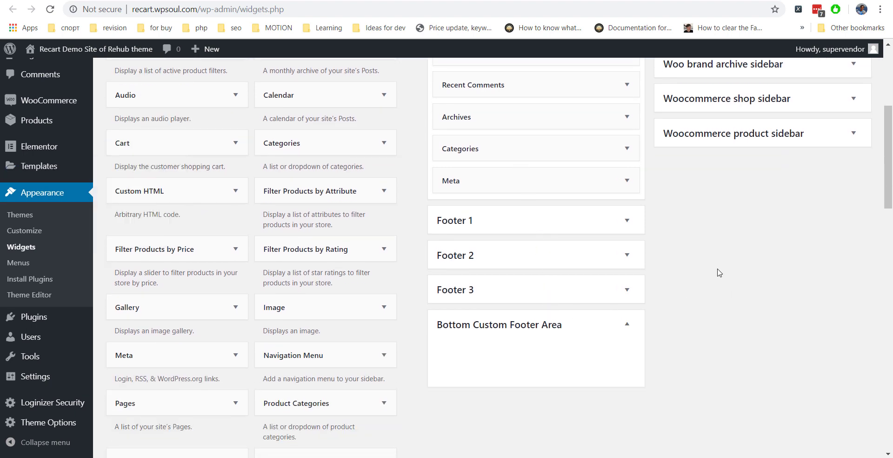
scroll(719, 272, "up", 3)
scroll(203, 257, "down", 2)
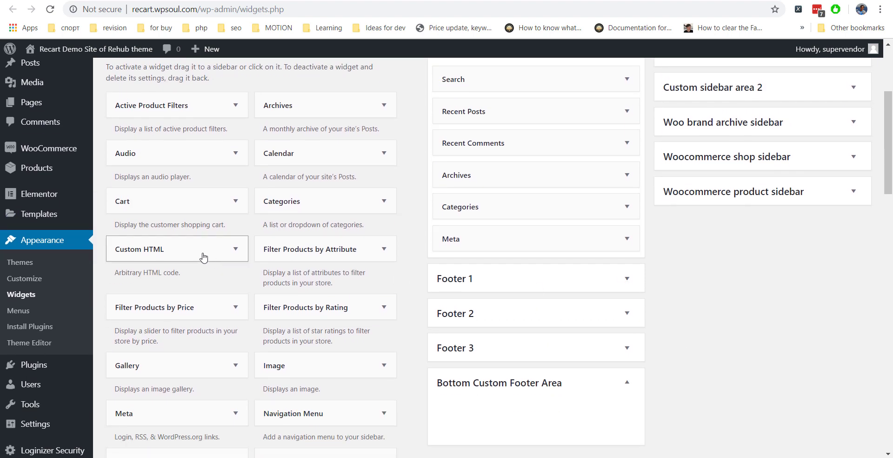
left_click_drag(203, 256, 526, 409)
scroll(644, 318, "down", 4)
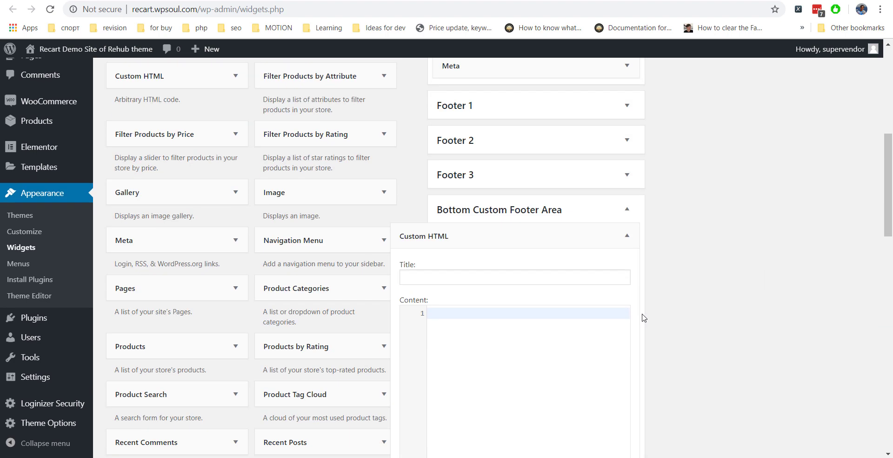
left_click(562, 315)
key("ctrl+v")
scroll(568, 321, "down", 3)
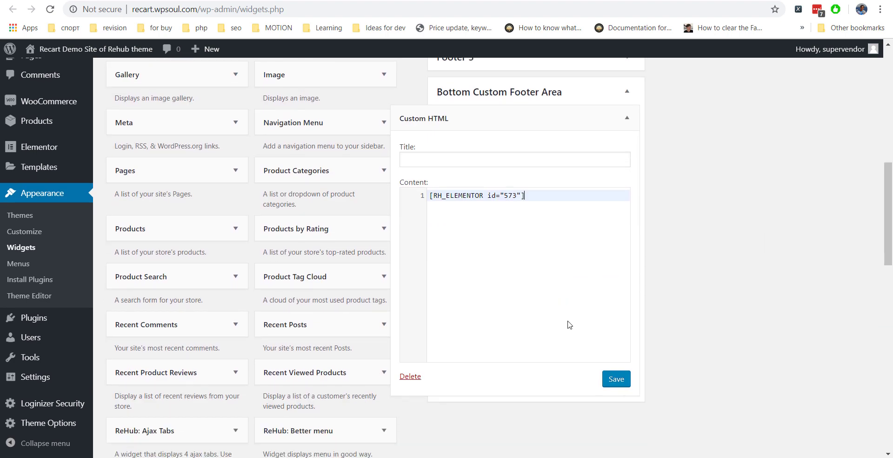
left_click(612, 381)
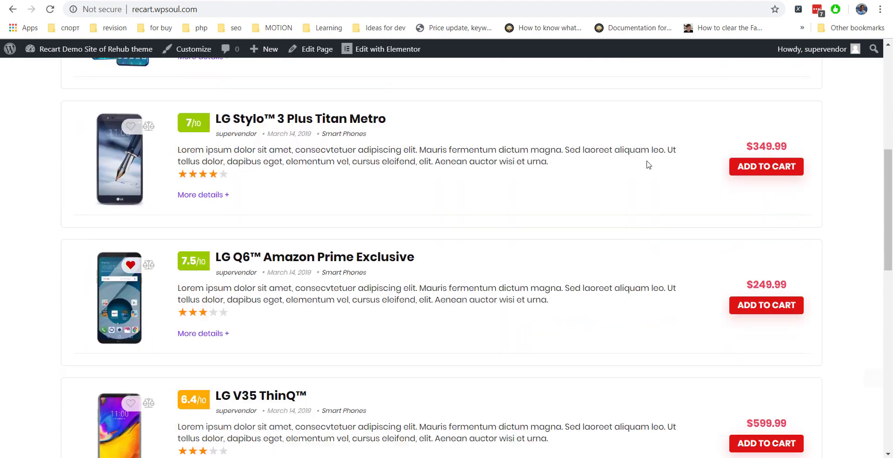
scroll(647, 165, "down", 5)
scroll(649, 165, "down", 4)
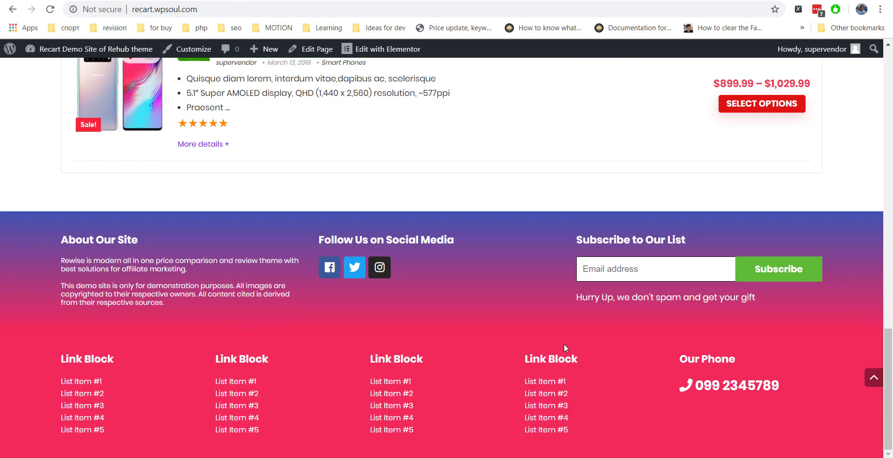
scroll(563, 347, "up", 20)
scroll(565, 348, "down", 9)
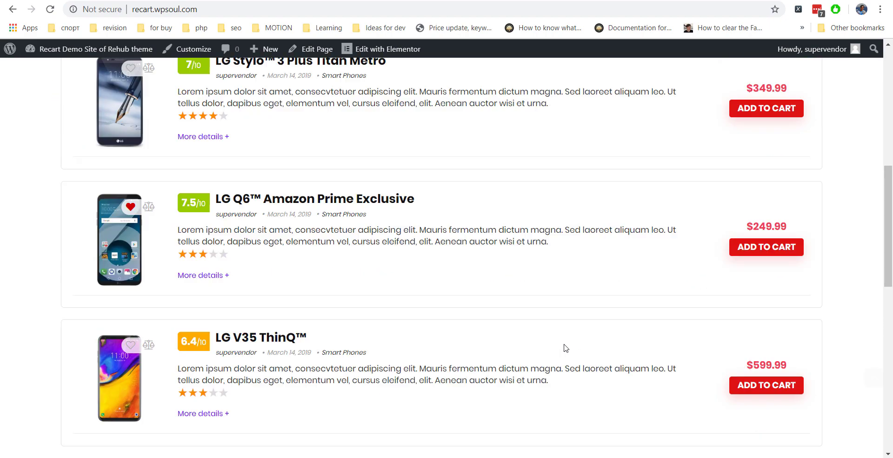
scroll(566, 348, "down", 12)
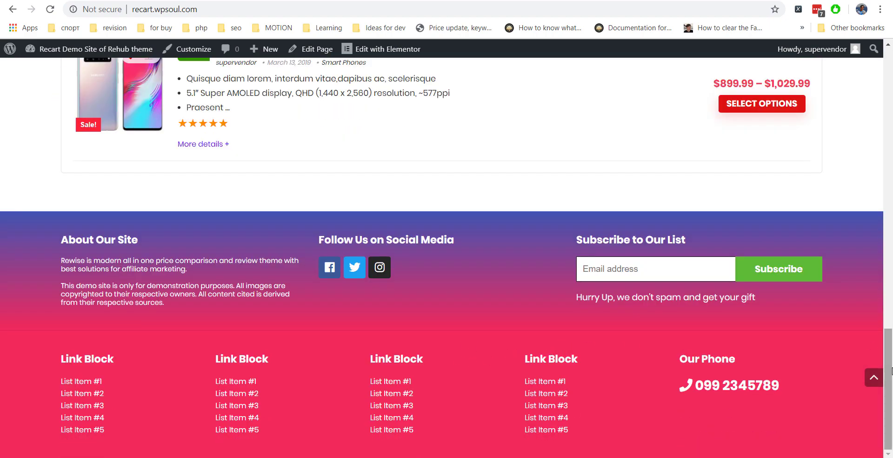
left_click_drag(891, 371, 889, 44)
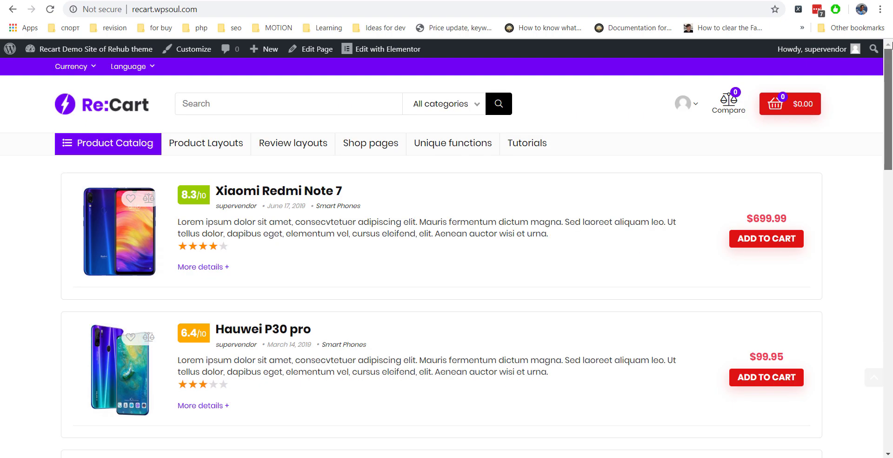
Create a new Section template named Header area.
key("alt+Left")
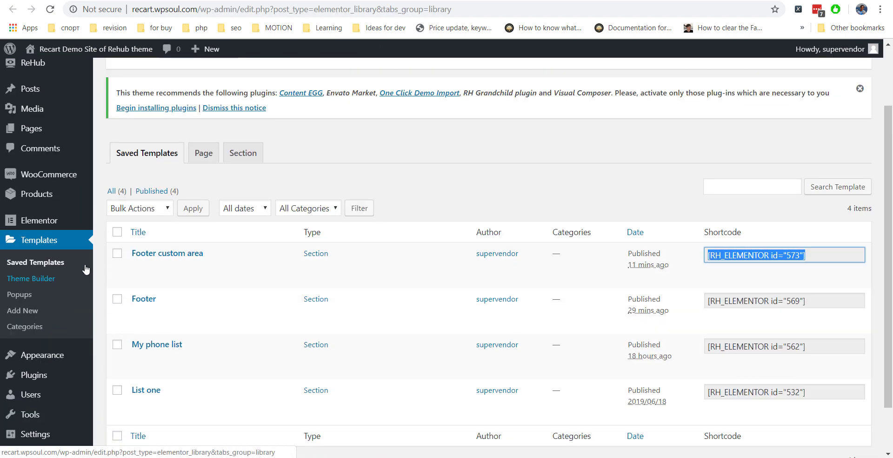
left_click(244, 79)
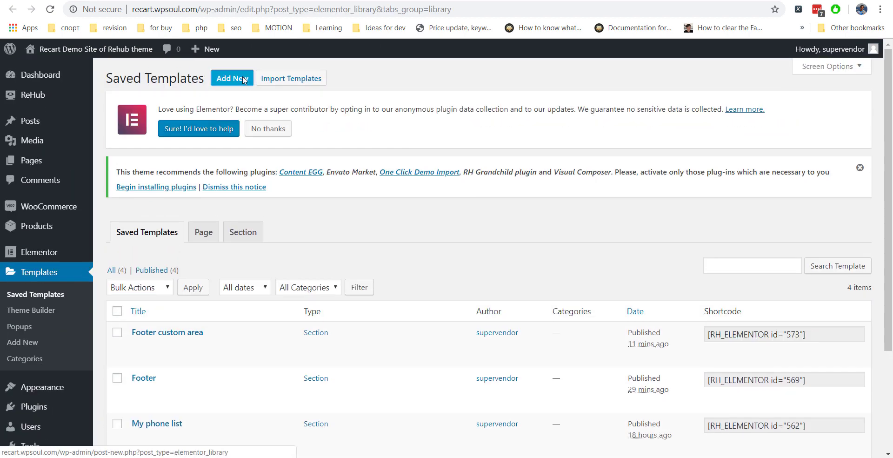
left_click(474, 235)
left_click(474, 253)
left_click(477, 290)
type("Header are")
type("ader are")
left_click(531, 328)
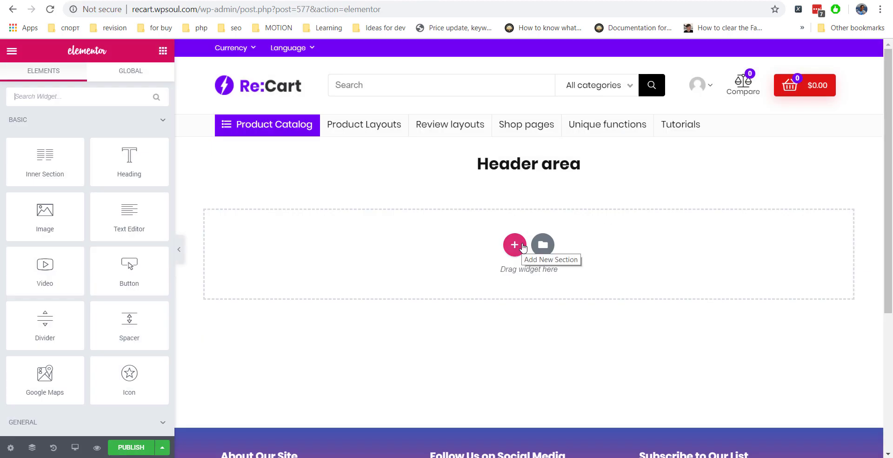
Add a two-column structure to the Header area template.
left_click(514, 244)
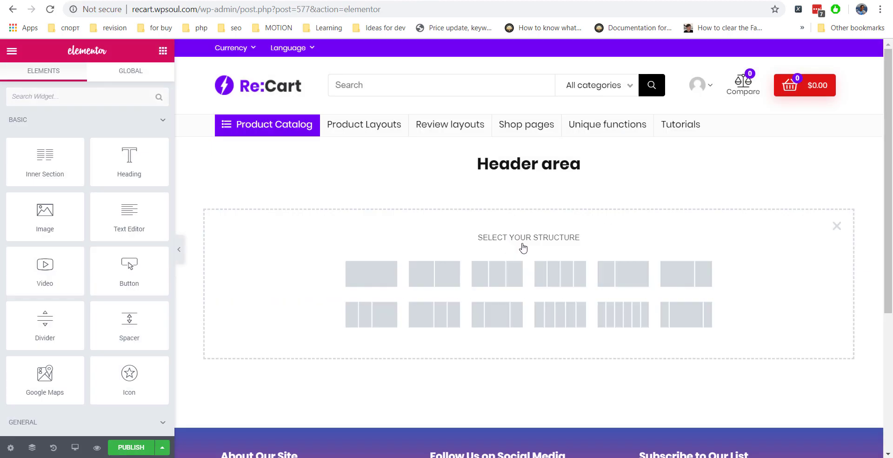
left_click(432, 275)
left_click(163, 51)
Place a heading in the first column, then delete it again.
left_click_drag(129, 160, 329, 203)
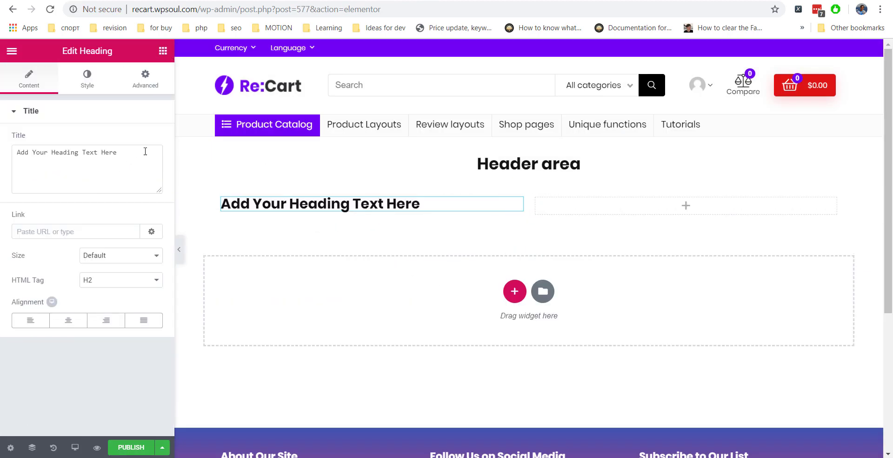
triple_click(131, 148)
right_click(449, 209)
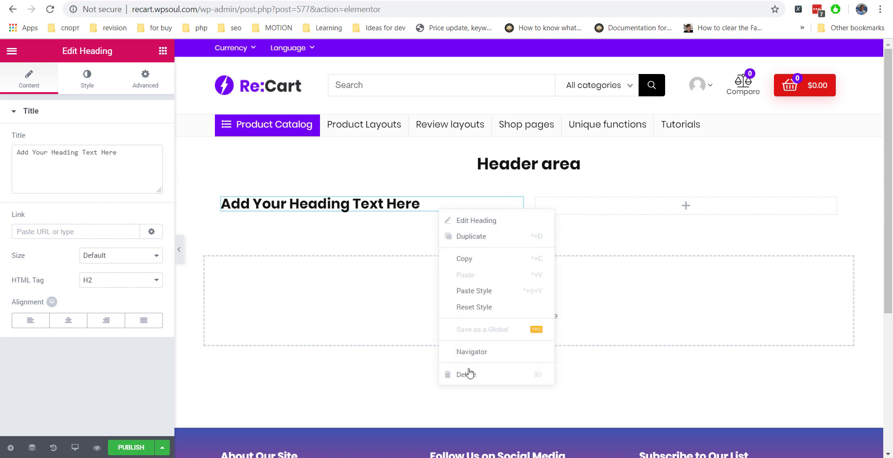
left_click(468, 372)
scroll(95, 174, "down", 15)
scroll(75, 165, "up", 5)
Put a single-item Icon List in the left column with the solid phone icon and a phone number.
left_click_drag(75, 166, 321, 205)
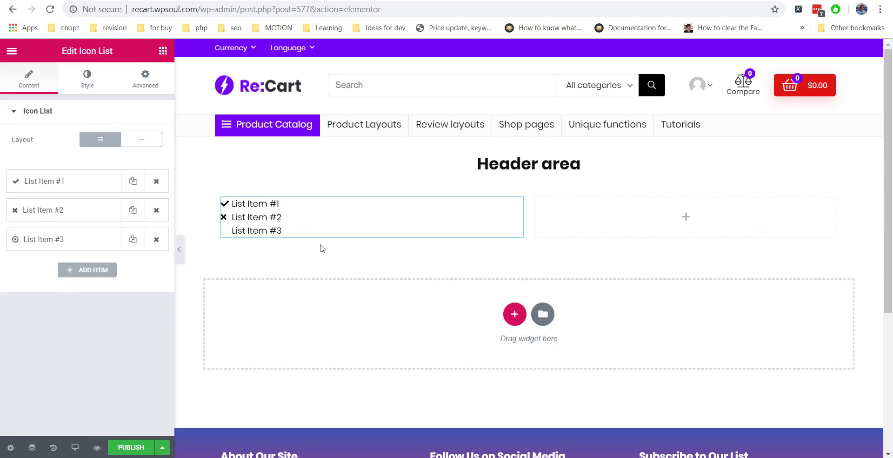
left_click(149, 205)
left_click(149, 205)
left_click(153, 190)
left_click(45, 258)
type("phone")
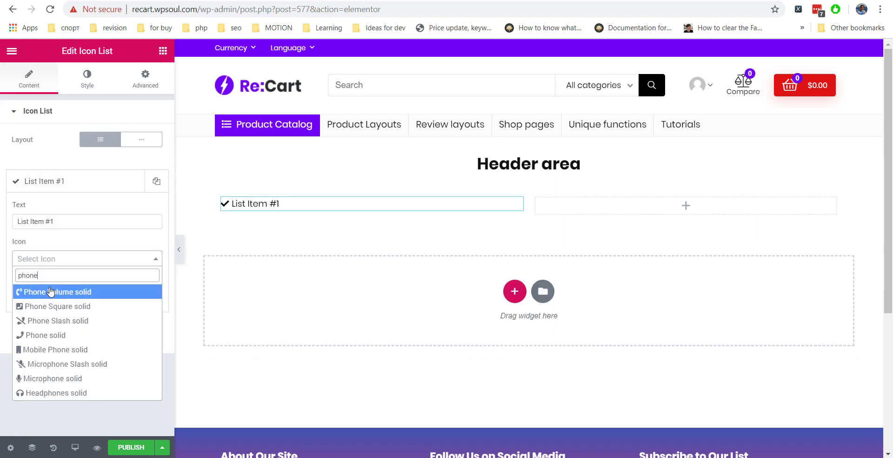
left_click(46, 334)
left_click_drag(54, 221, 13, 224)
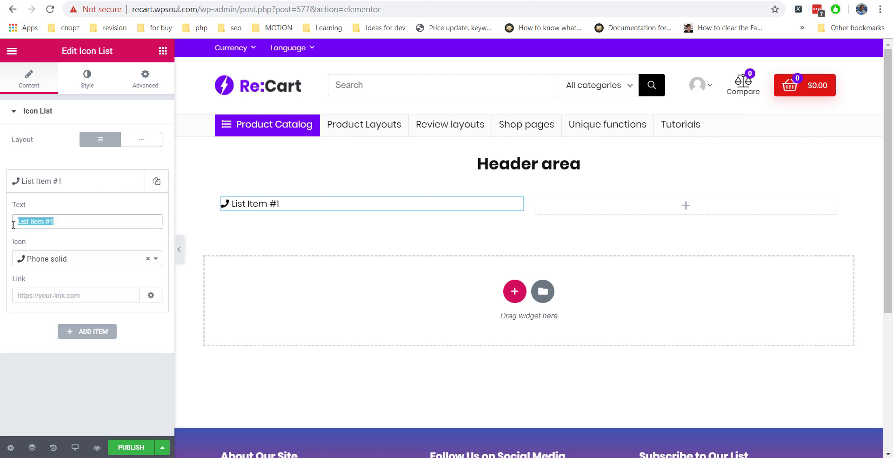
Enlarge the phone number text, set the icon size to 21, and colour the icon blue.
left_click(87, 79)
left_click(30, 169)
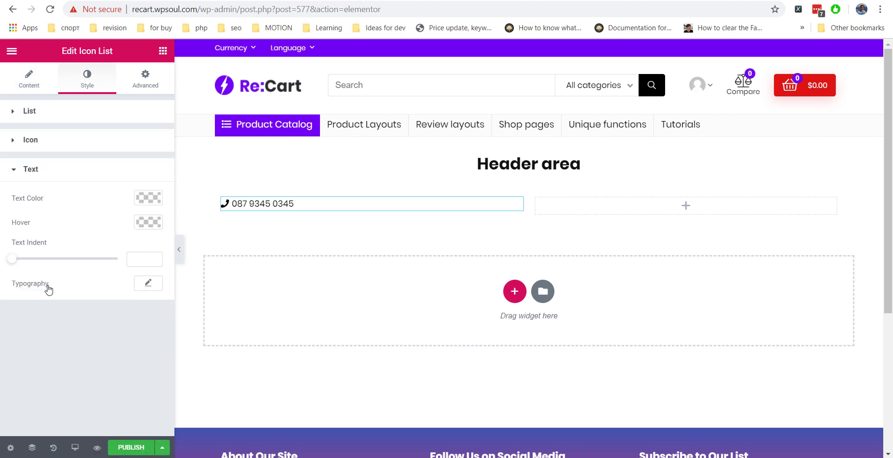
left_click(148, 283)
left_click_drag(14, 353, 34, 356)
left_click(48, 142)
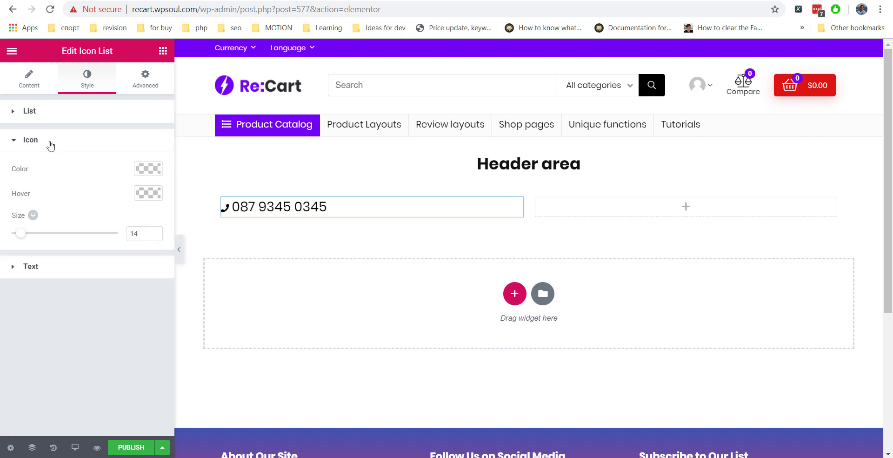
left_click_drag(16, 233, 28, 239)
left_click(137, 171)
left_click(75, 307)
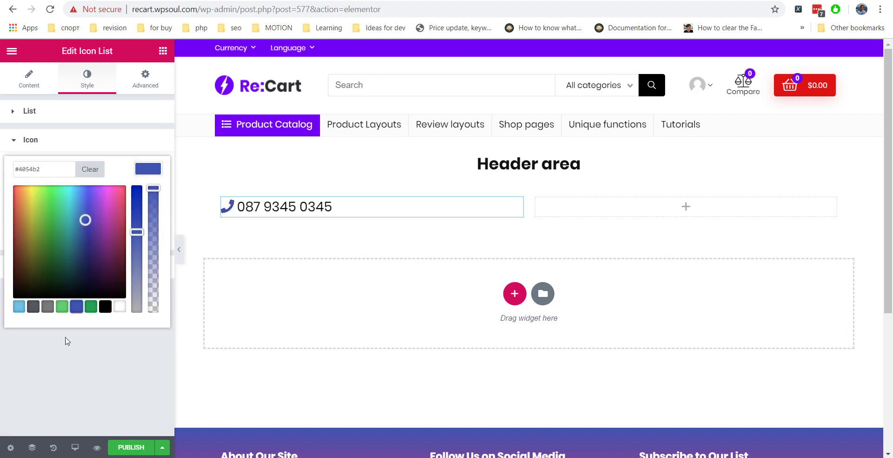
left_click(54, 146)
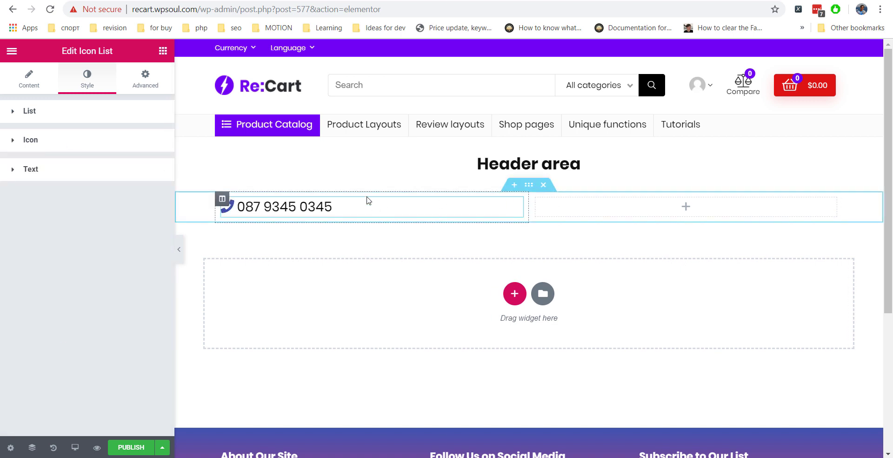
Add a Social Icons widget (Facebook, Twitter, Instagram) to the right column.
left_click(162, 51)
scroll(114, 171, "down", 7)
left_click_drag(42, 300, 651, 207)
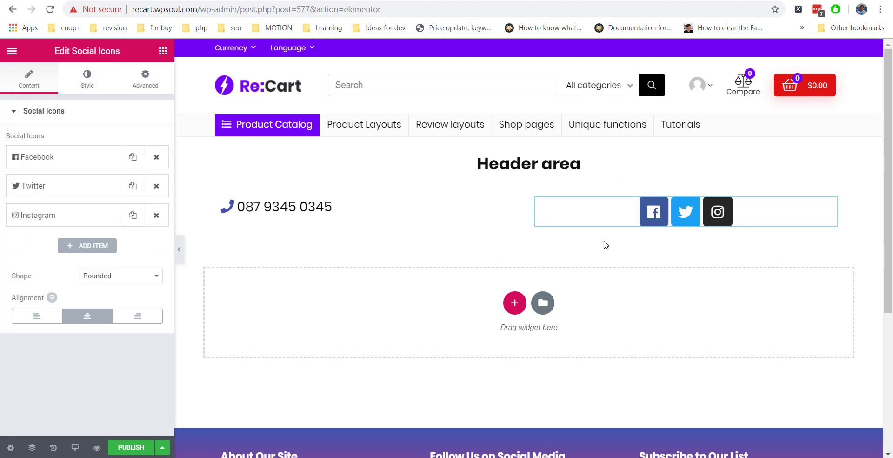
Right-align the social icons and shrink them to icon size 16.
left_click(137, 315)
left_click(87, 79)
left_click_drag(28, 179, 18, 200)
left_click(645, 372)
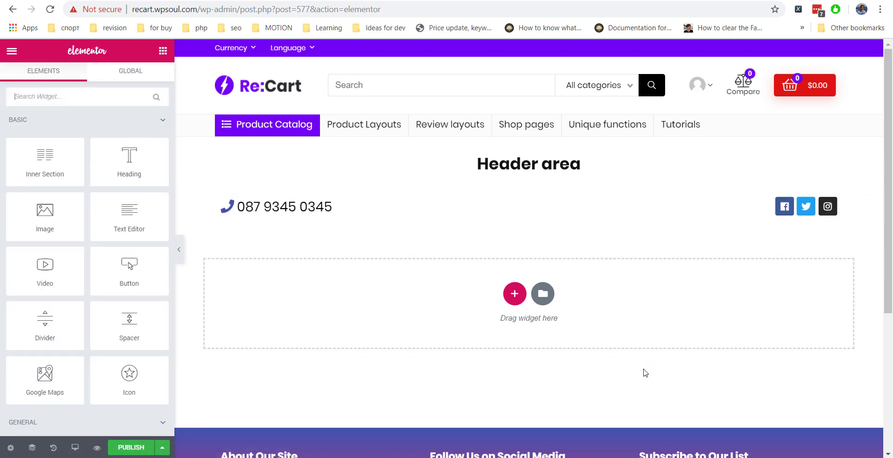
Insert a new empty column beside the phone number column.
right_click(507, 208)
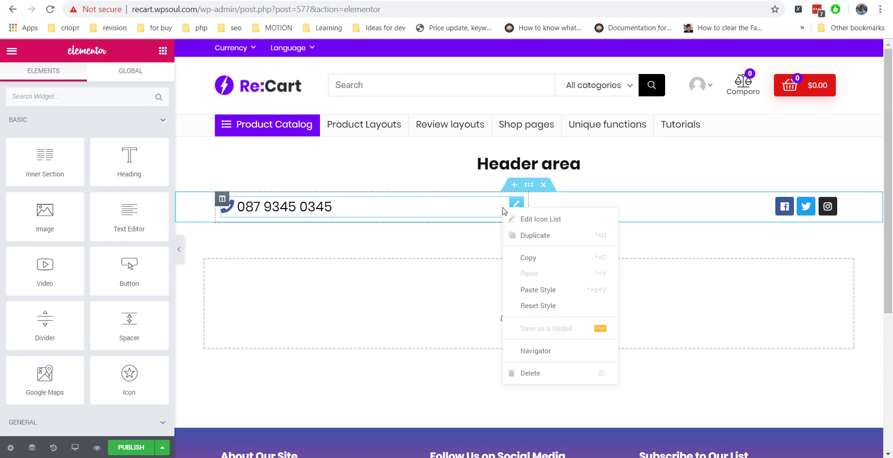
left_click(522, 233)
key("ctrl+z")
left_click(219, 195)
right_click(219, 195)
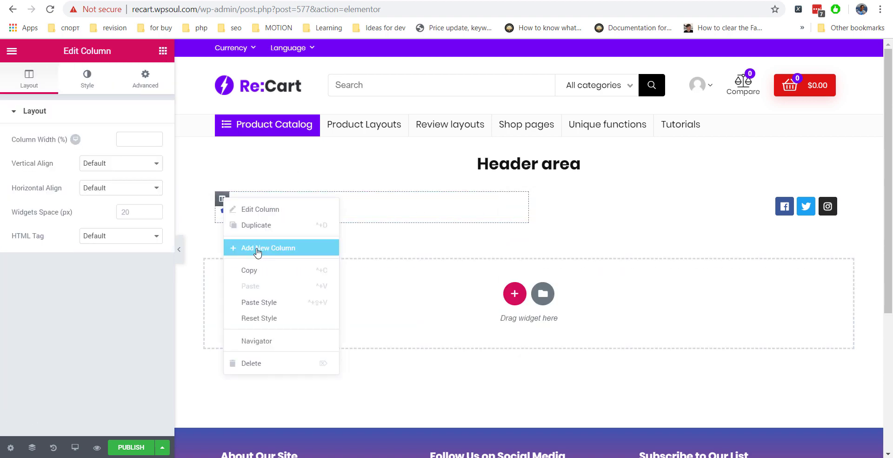
left_click(255, 248)
left_click(163, 51)
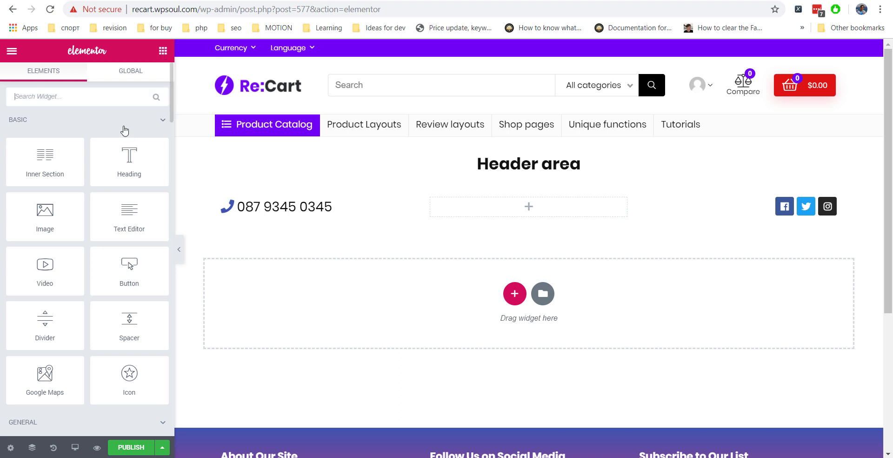
Add an inline Icon List to the middle column whose first item reads First Menu Item, without an icon.
scroll(123, 130, "down", 5)
left_click_drag(45, 279, 517, 210)
left_click(141, 139)
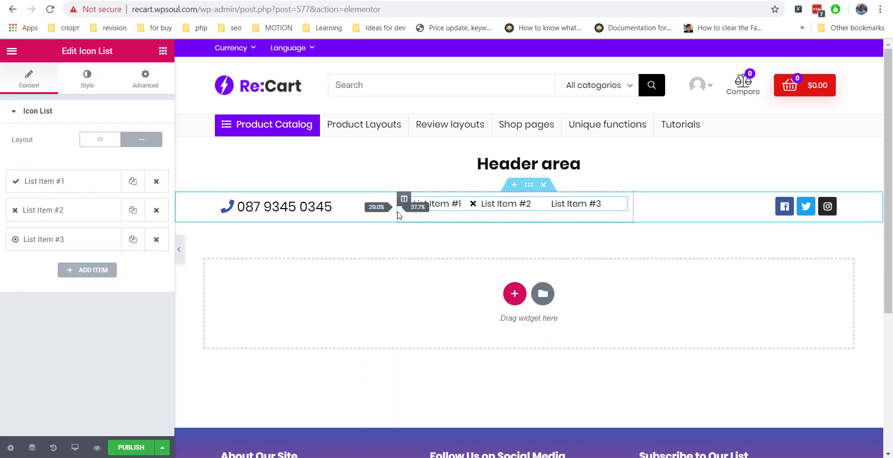
left_click(435, 203)
left_click(68, 259)
left_click(59, 305)
left_click(150, 258)
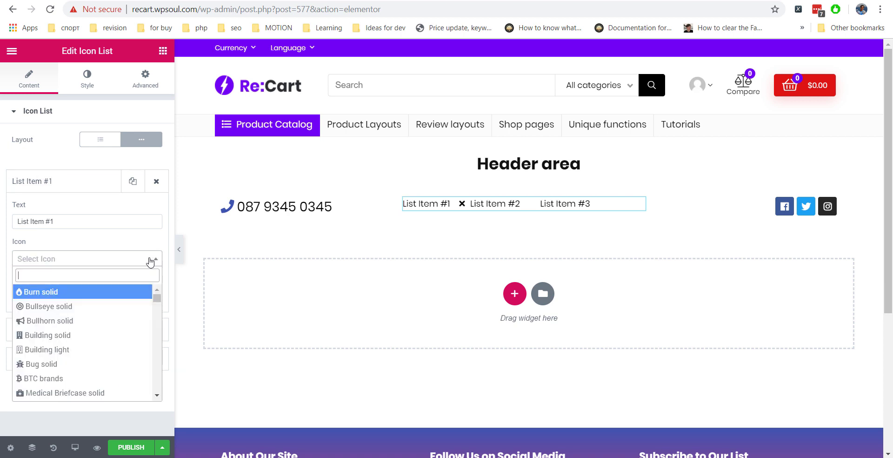
left_click(126, 247)
triple_click(16, 217)
type("First Menu Item")
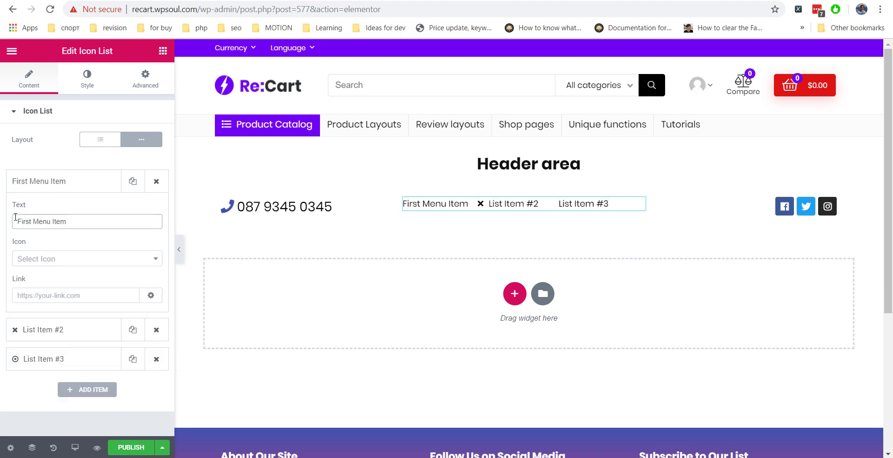
Replace the leftover items with two new ones: Second Menu and Third Menu.
left_click(54, 181)
left_click(157, 209)
left_click(157, 210)
left_click(87, 211)
left_click(99, 210)
left_click_drag(68, 250, 10, 253)
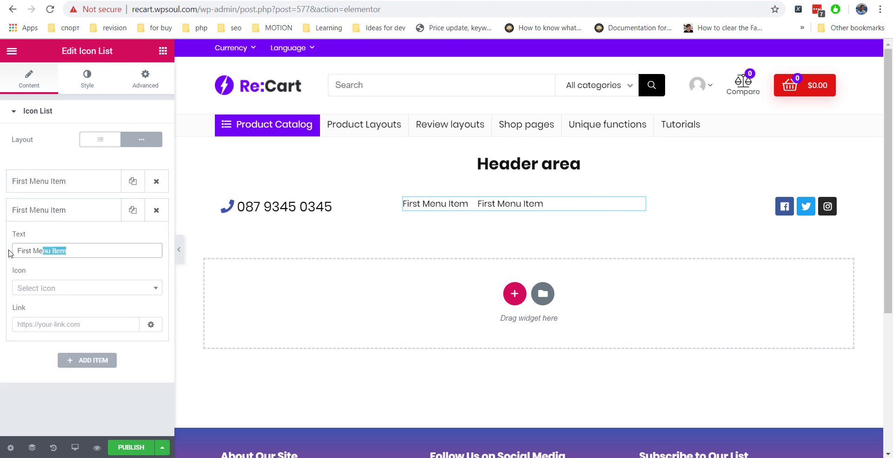
type("Second Menu")
left_click(125, 209)
left_click(133, 209)
left_click(10, 239)
left_click_drag(60, 279, 10, 279)
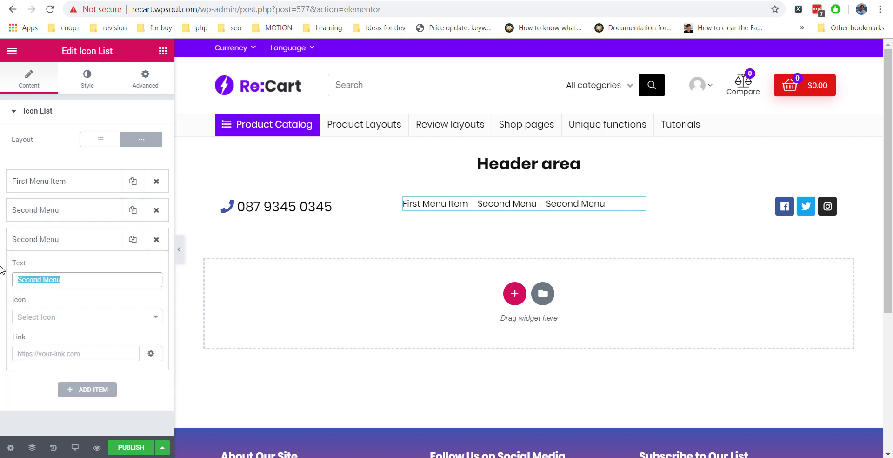
type("Third Menu")
left_click(28, 239)
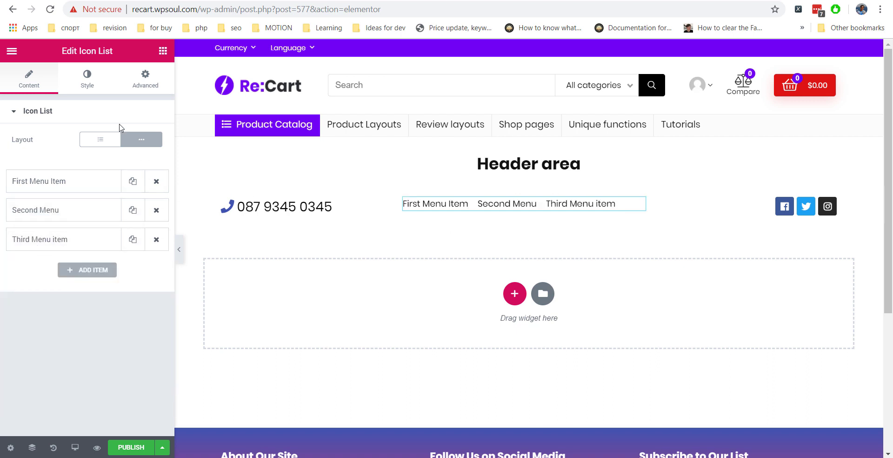
Make the menu text bold 700 at size 15 and publish the Header area section.
left_click(87, 78)
left_click(148, 283)
left_click(116, 378)
left_click(105, 316)
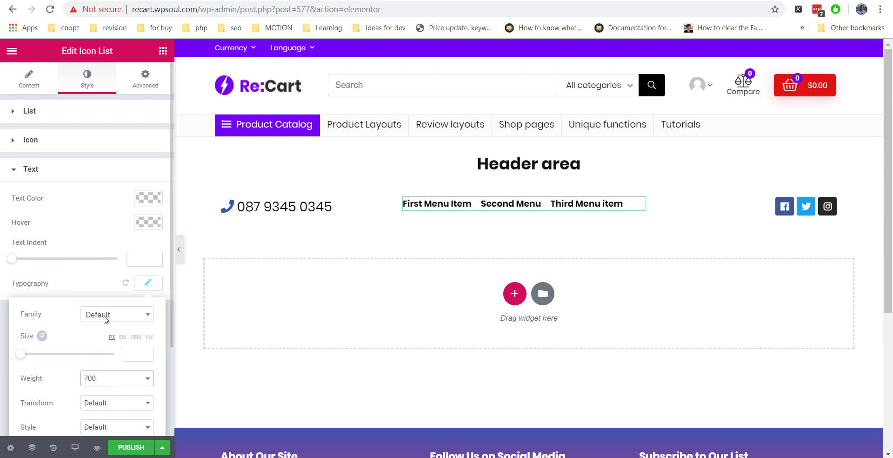
left_click_drag(20, 355, 26, 359)
left_click(45, 173)
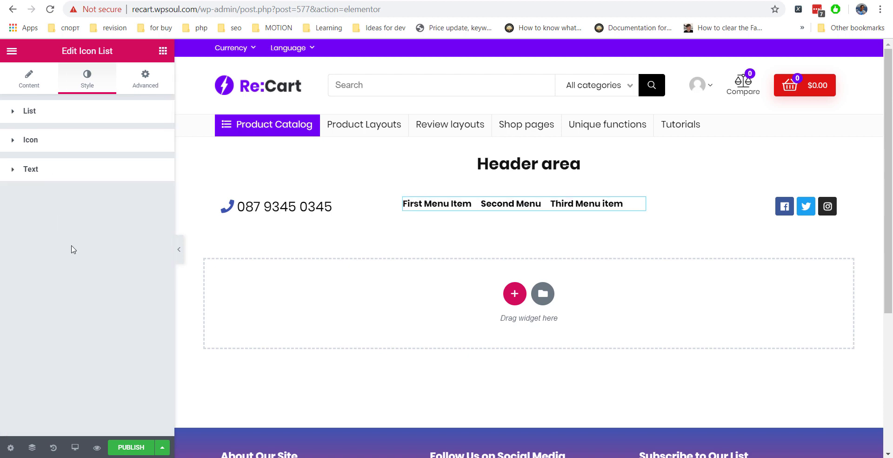
left_click(130, 446)
Publish the Header area template, centre its menu items, and select its [RH_ELEMENTOR id="577"] shortcode.
left_click(135, 414)
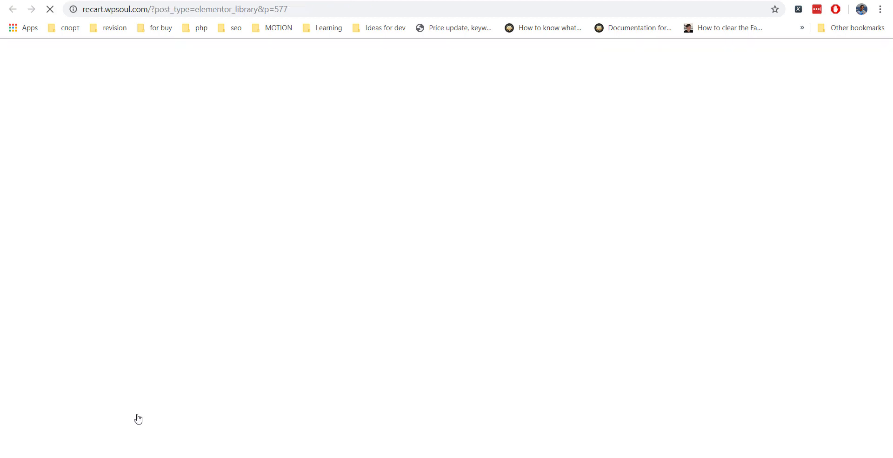
key("ctrl+w")
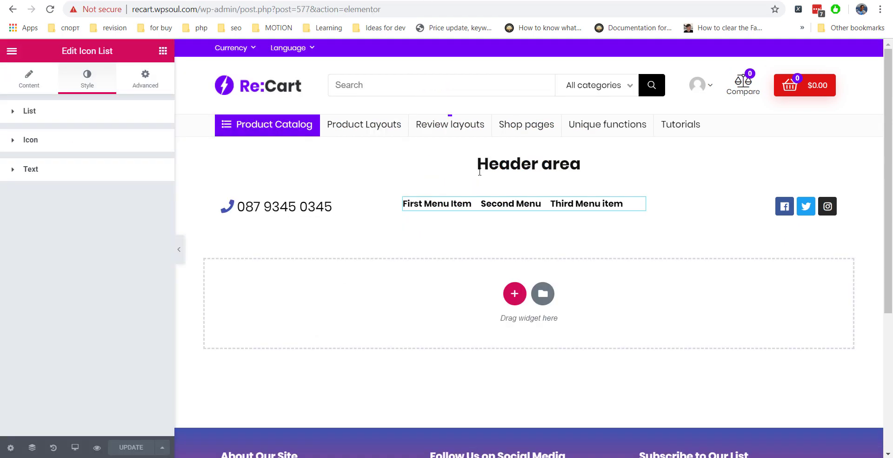
left_click(29, 111)
left_click(46, 287)
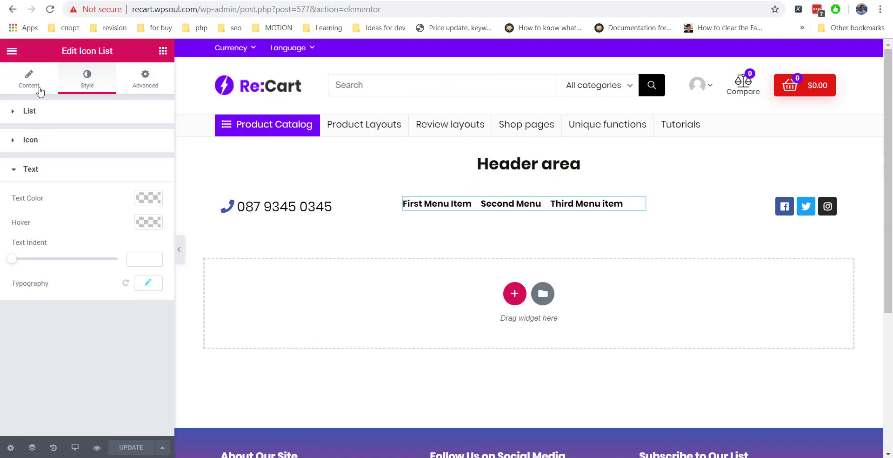
left_click(28, 80)
left_click(86, 80)
left_click(89, 199)
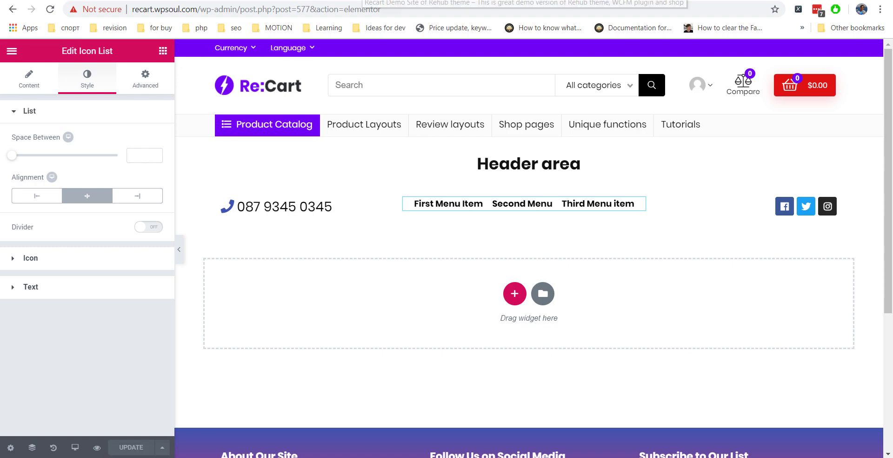
key("ctrl+w")
key("ctrl+w")
left_click(722, 264)
key("ctrl+c")
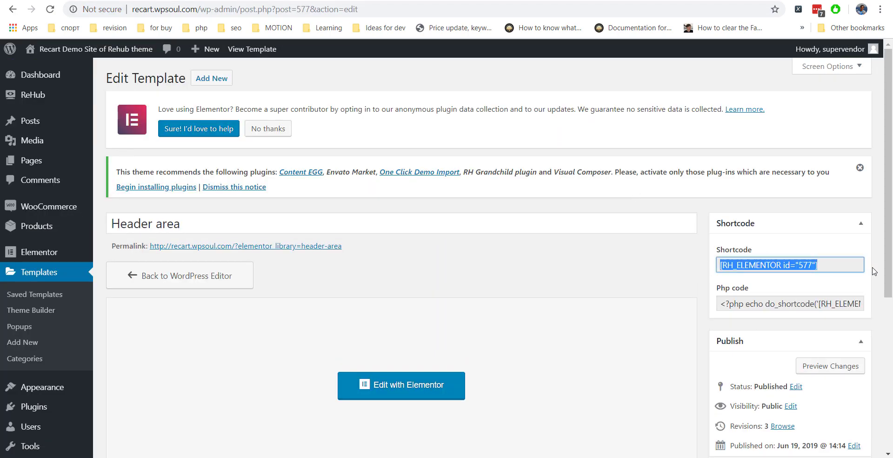
Paste [RH_ELEMENTOR id="577"] into the Ads Options Header area field and save the Theme Options.
scroll(79, 424, "down", 3)
key("ctrl+w")
scroll(123, 381, "down", 2)
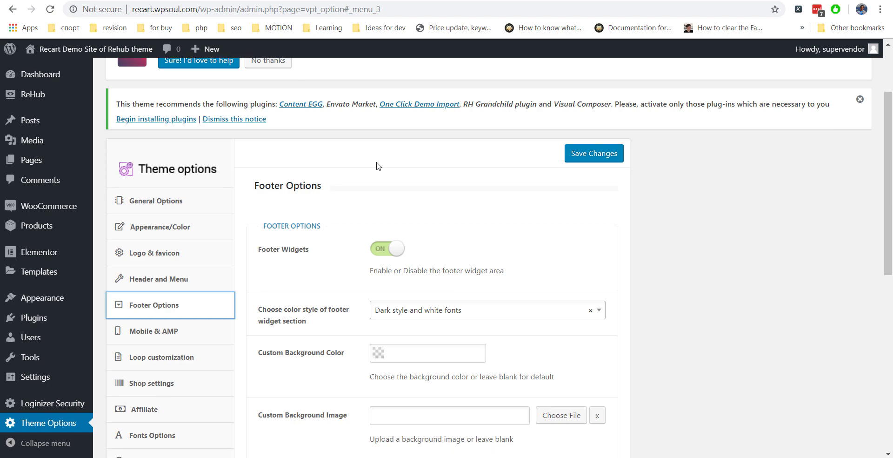
scroll(175, 218, "down", 3)
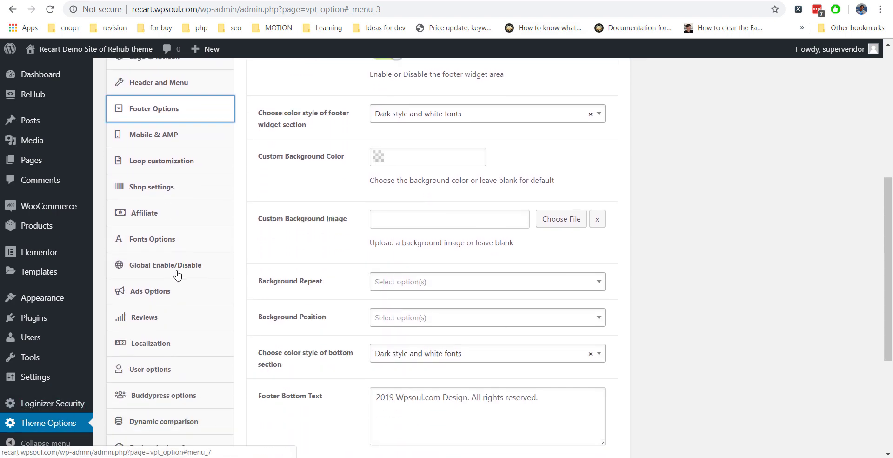
left_click(184, 267)
scroll(327, 246, "up", 3)
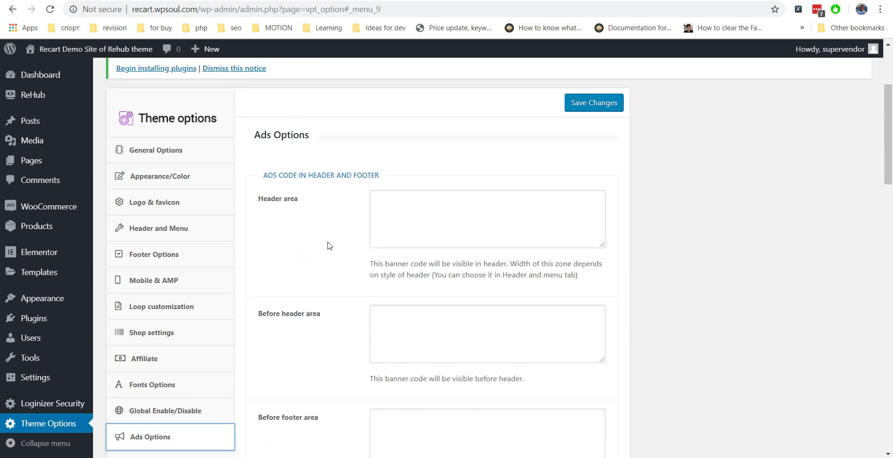
left_click(412, 210)
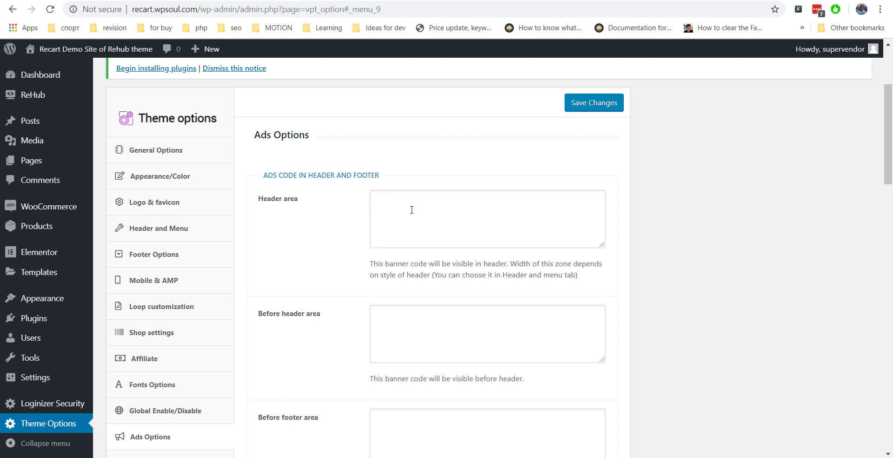
key("ctrl+v")
left_click(583, 104)
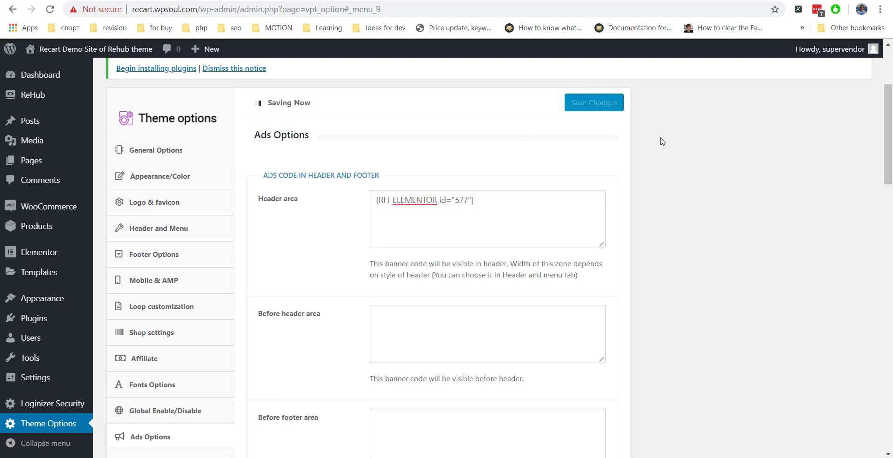
left_click(190, 229)
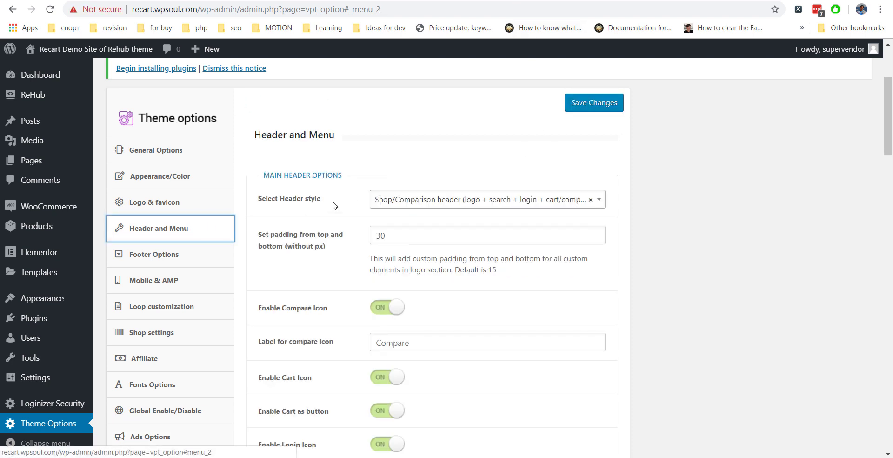
Save 'Logo + code zone 728X90' as the header style and view the front page.
left_click(379, 200)
scroll(416, 274, "up", 2)
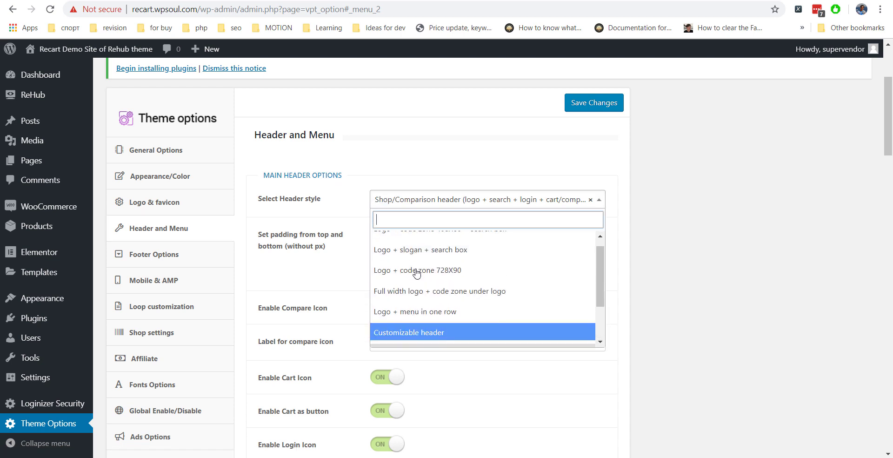
scroll(416, 273, "up", 1)
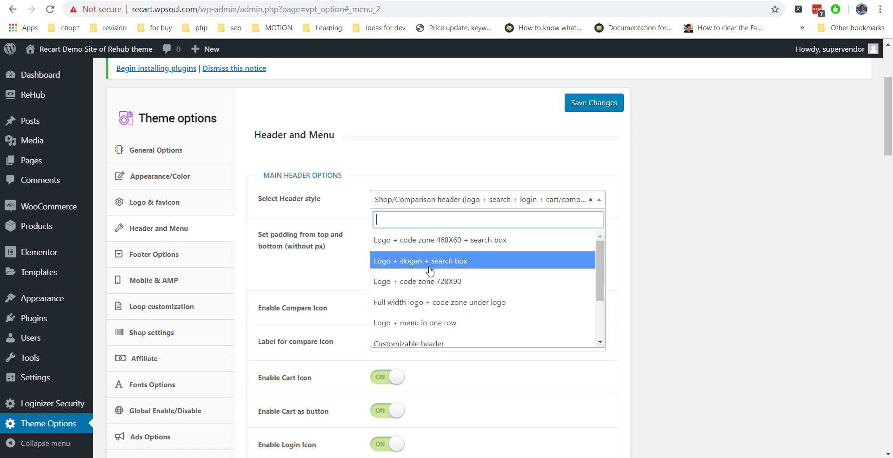
left_click(430, 282)
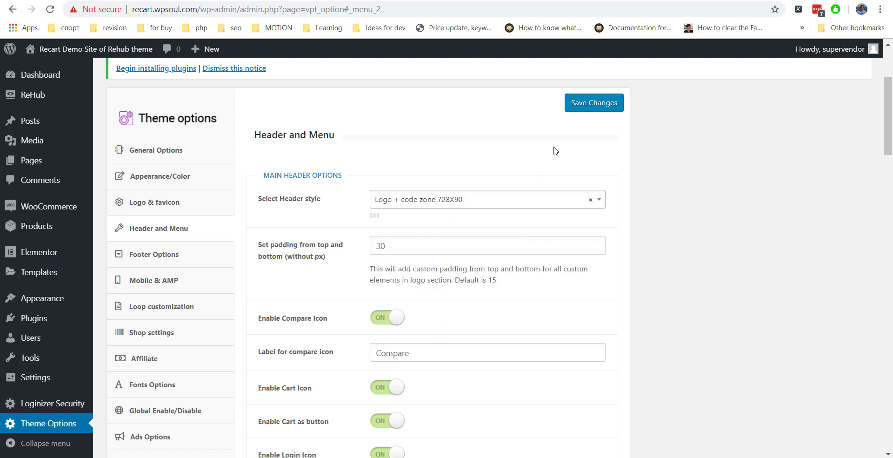
left_click(584, 104)
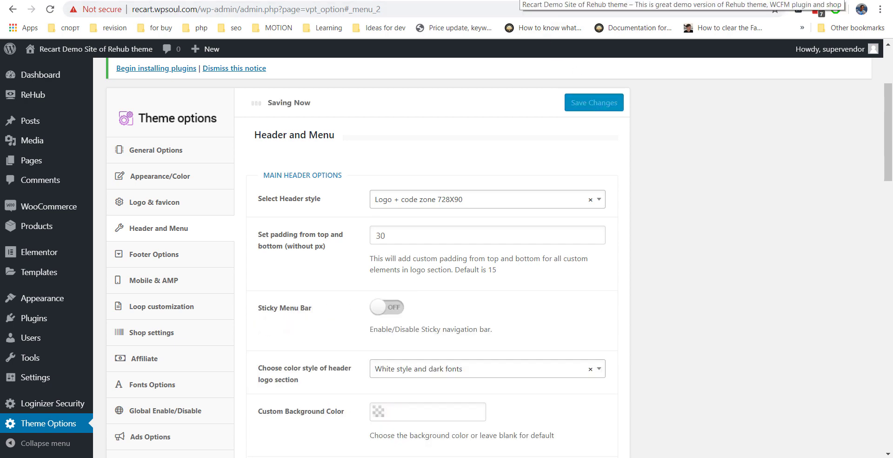
left_click(521, 0)
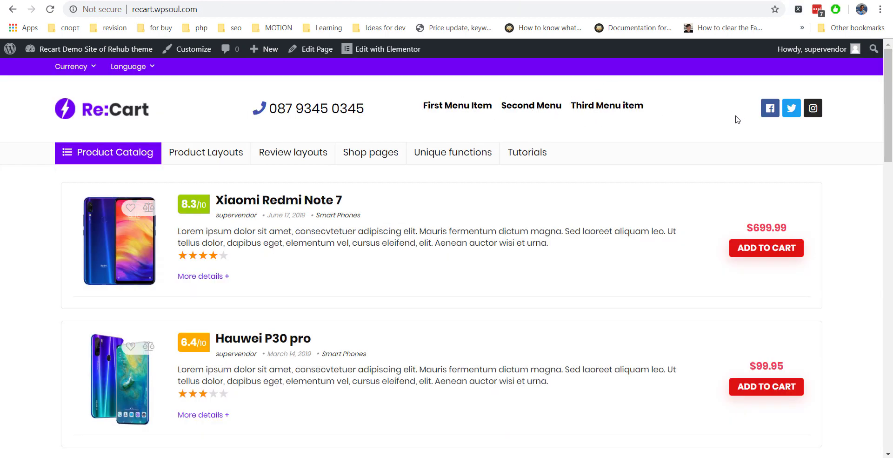
In Elementor, delete the Header area's menu and social icons columns and update the template.
left_click(582, 0)
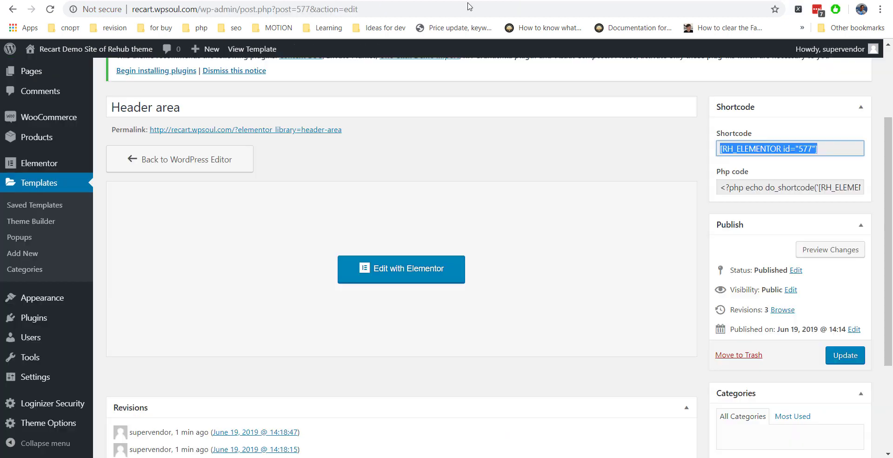
left_click(475, 0)
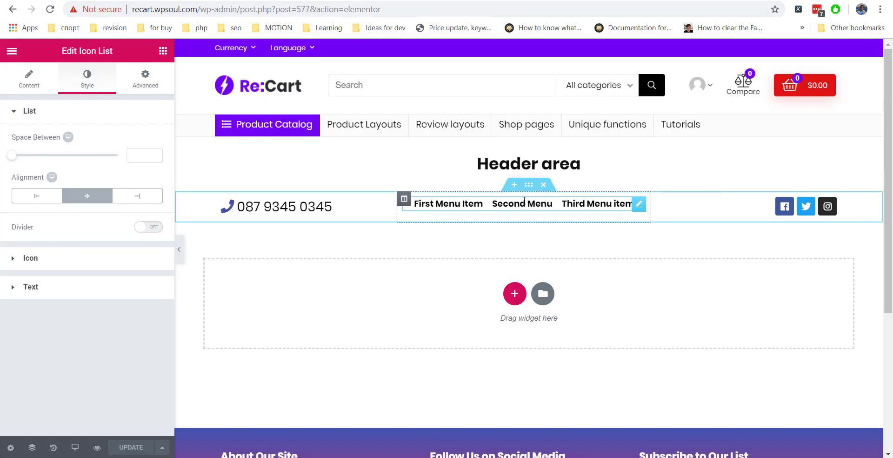
right_click(405, 200)
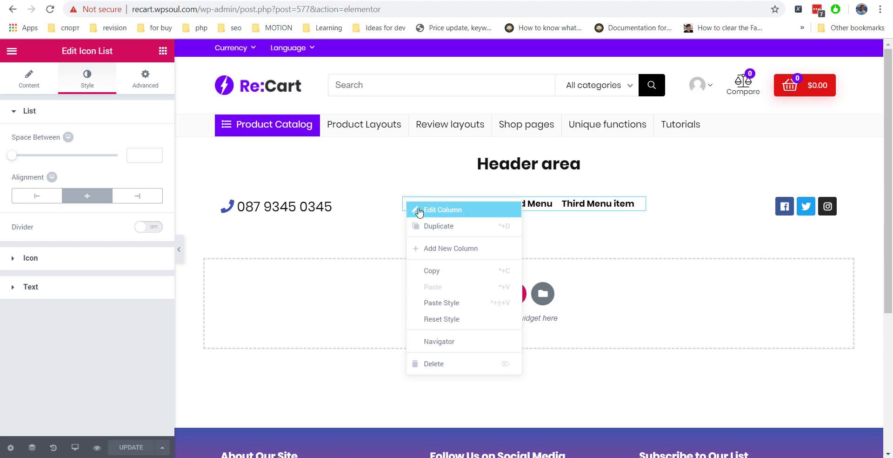
left_click(435, 364)
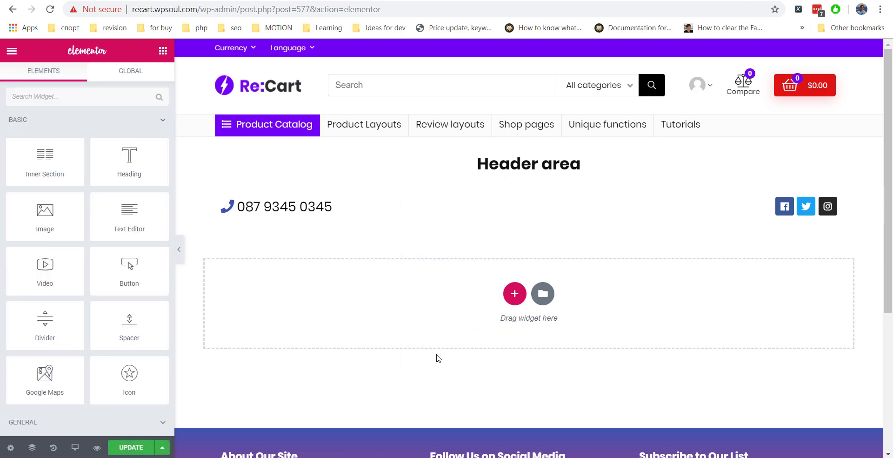
right_click(536, 200)
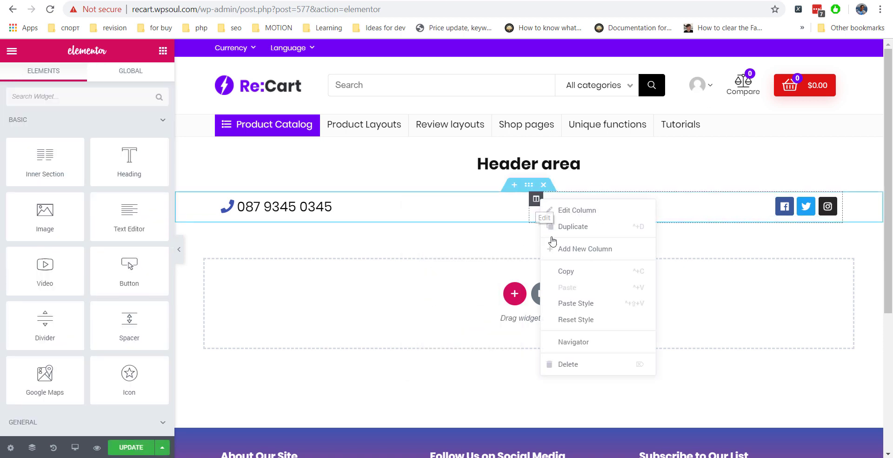
left_click(575, 365)
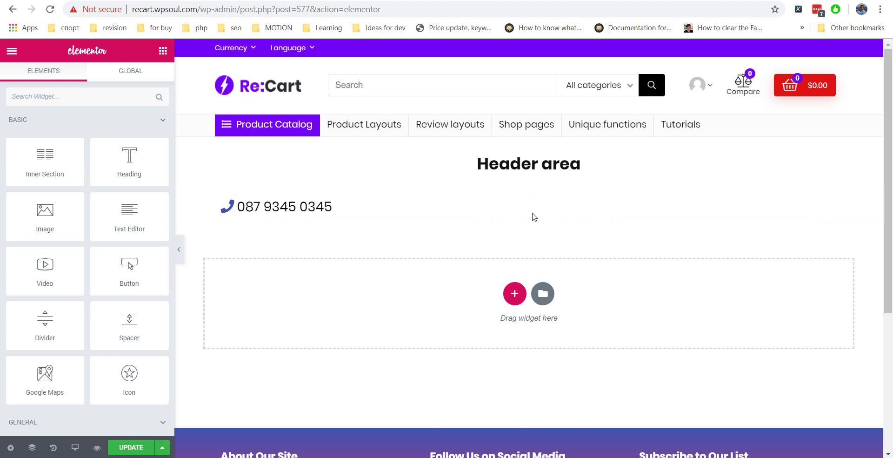
left_click(127, 447)
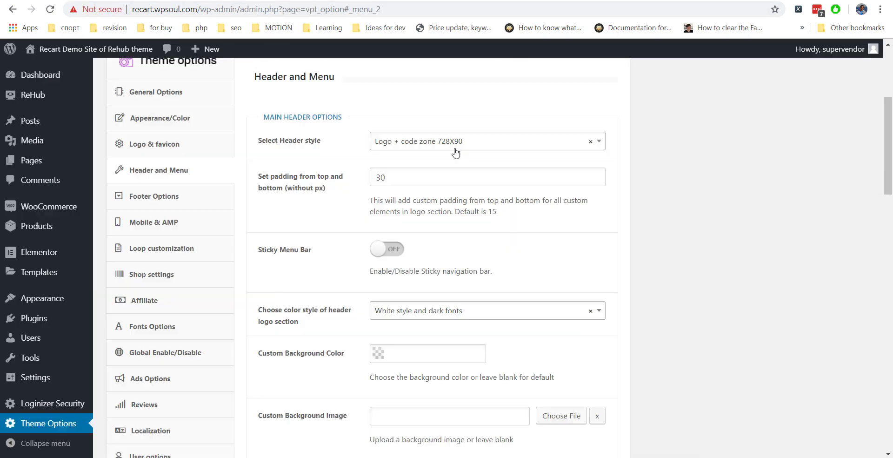
Set the header style to Shop/Comparison with the template shortcode as an additional element, and save.
left_click(458, 142)
scroll(469, 196, "down", 2)
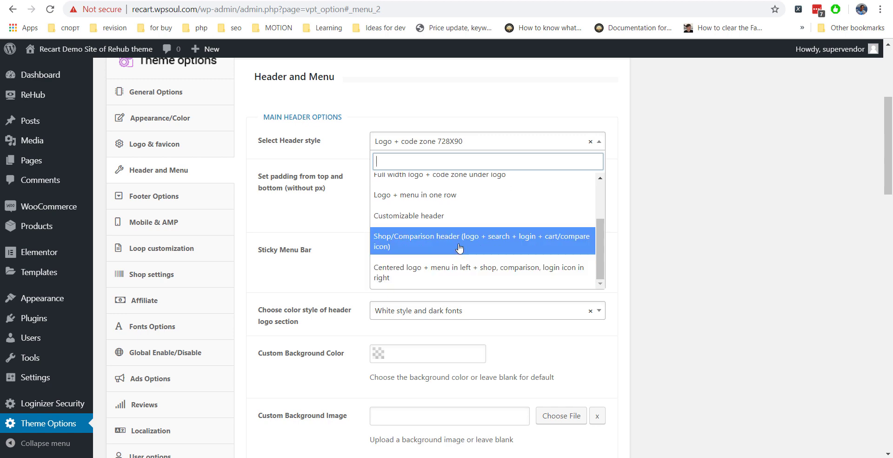
left_click(476, 244)
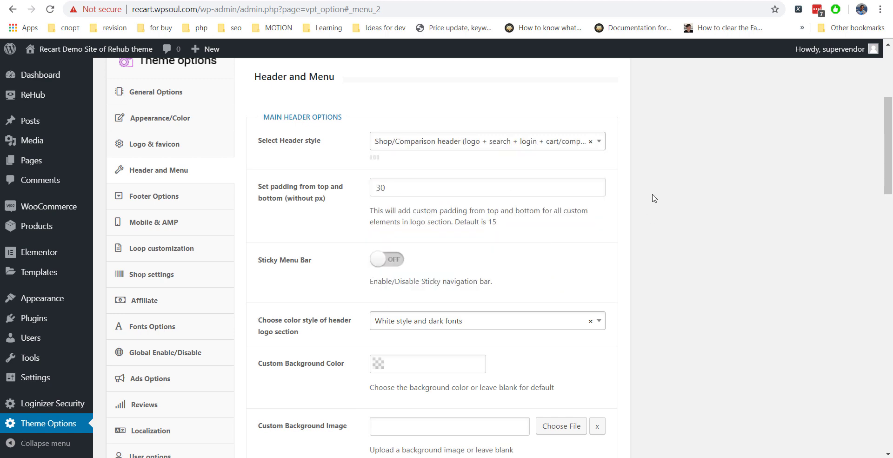
scroll(654, 198, "down", 4)
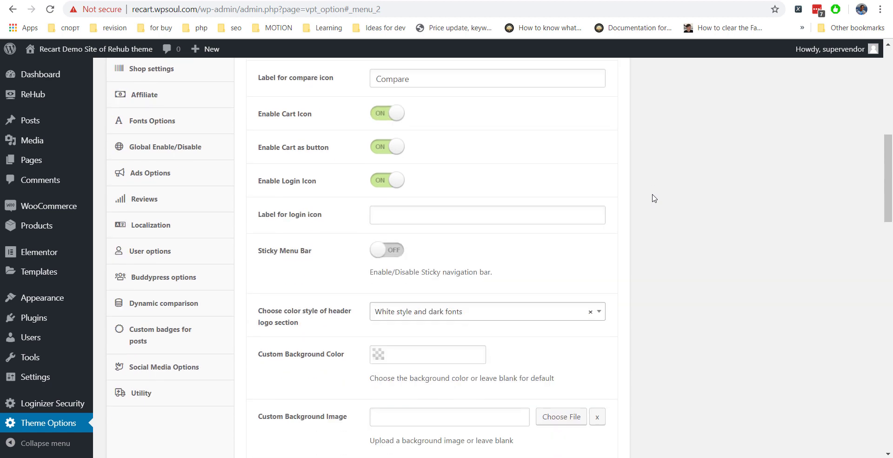
scroll(653, 197, "down", 6)
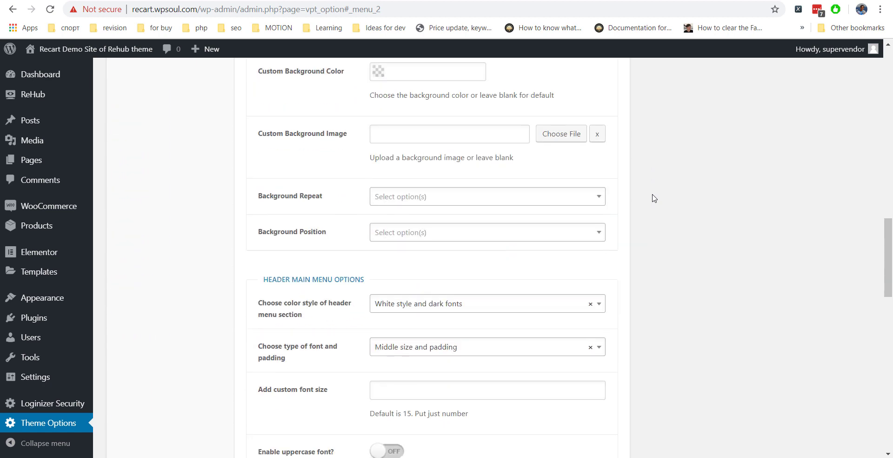
scroll(654, 198, "up", 7)
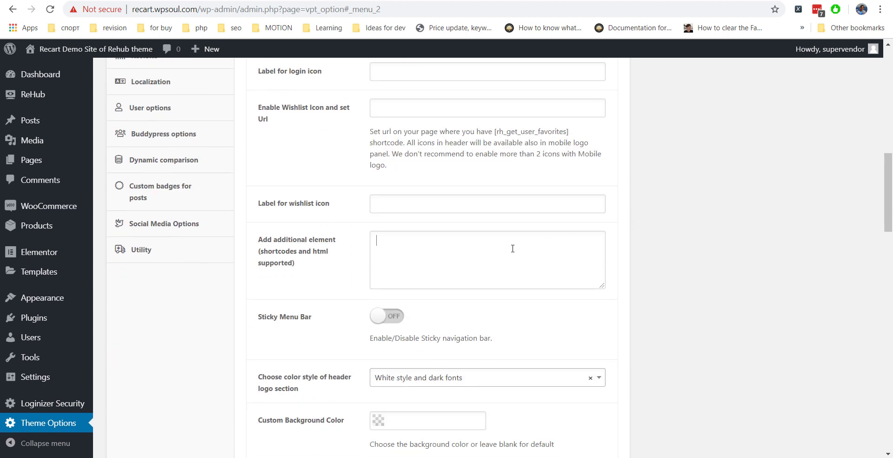
type("[RH_ELEMENTOR id=\"577\"]")
scroll(512, 248, "up", 10)
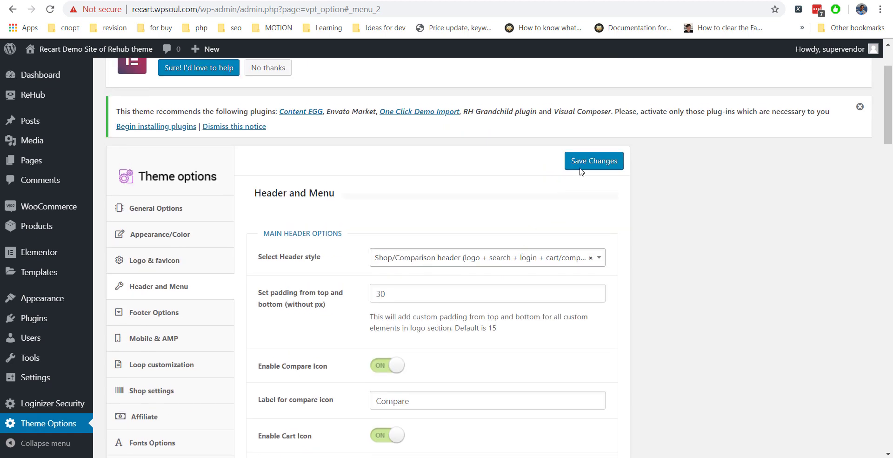
left_click(580, 168)
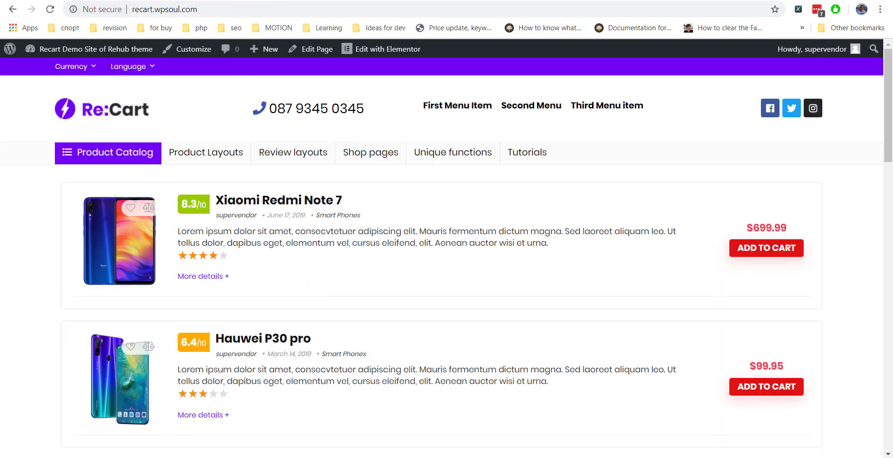
Reload the front page to check the new Shop/Comparison header.
key("F5")
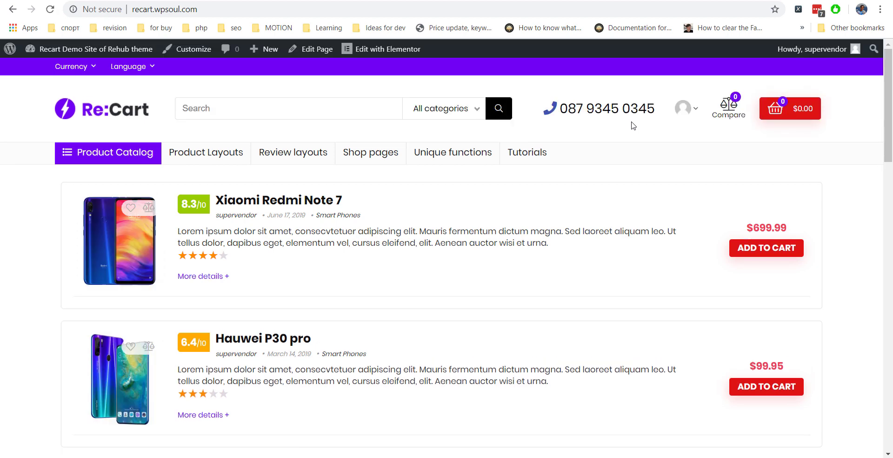
scroll(876, 203, "down", 3)
scroll(843, 208, "up", 3)
key("ctrl+t")
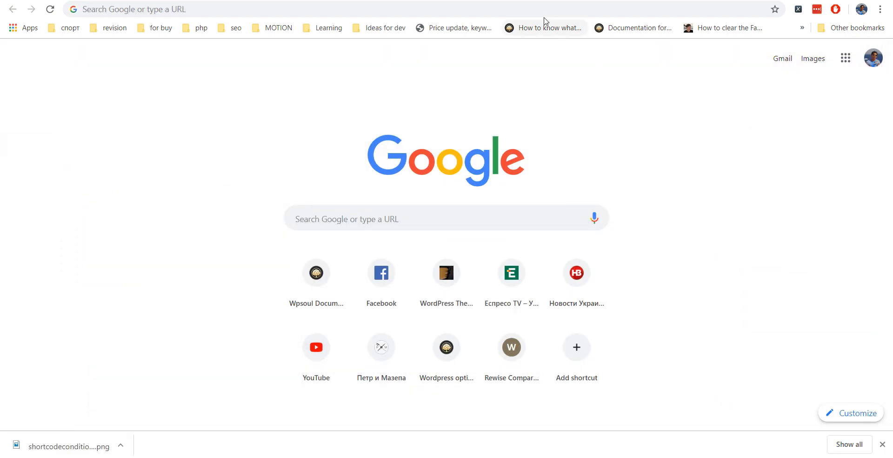
Go to wpsoul.com and search the site for 'conditional shortcodes'.
left_click(543, 12)
type("wpsolu")
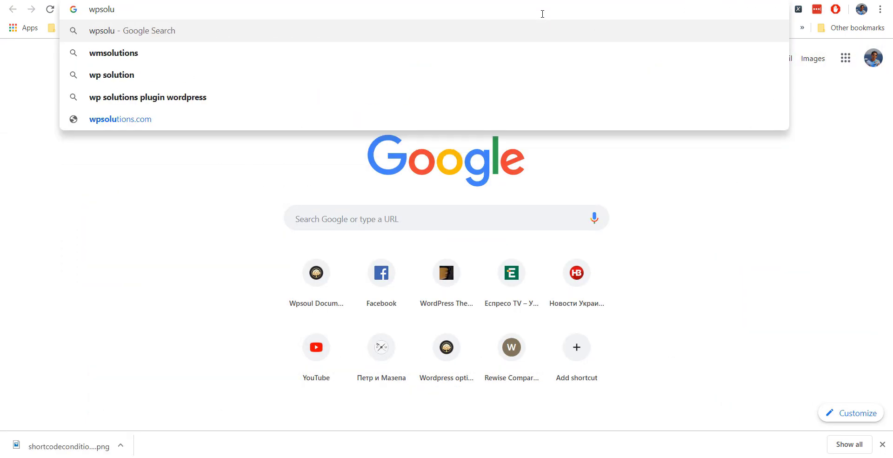
key("BackSpace")
key("BackSpace")
type("ul")
key("Return")
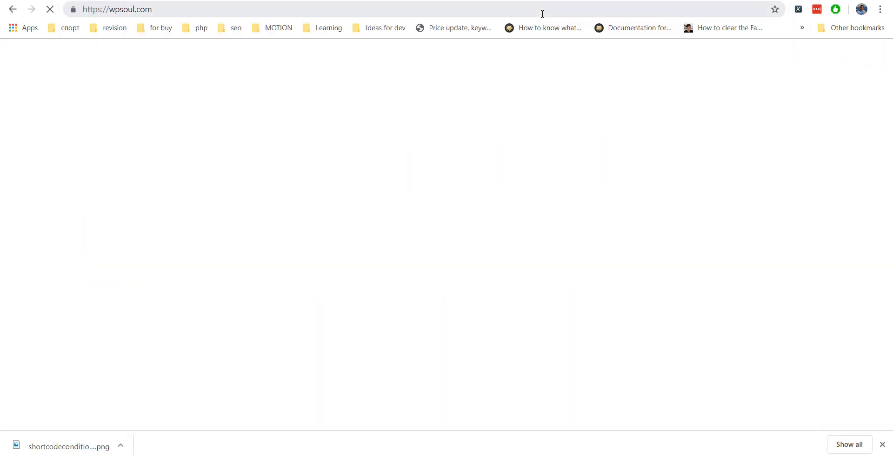
left_click(622, 195)
type("cond")
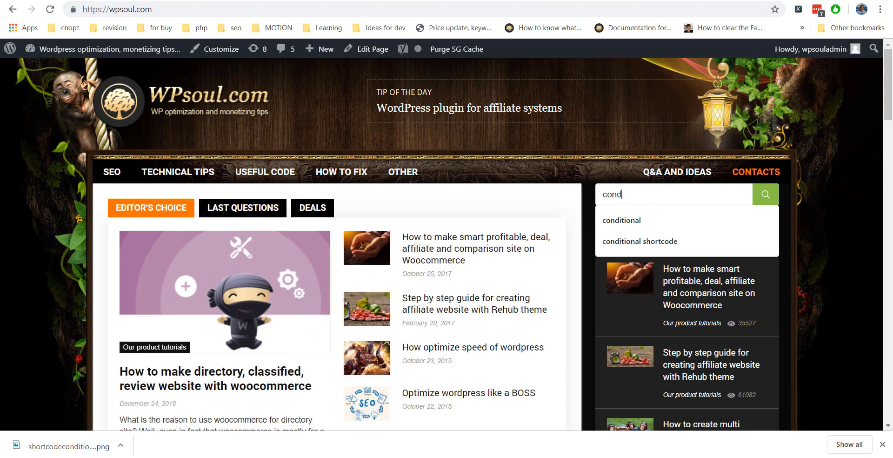
type("itional shortcodes")
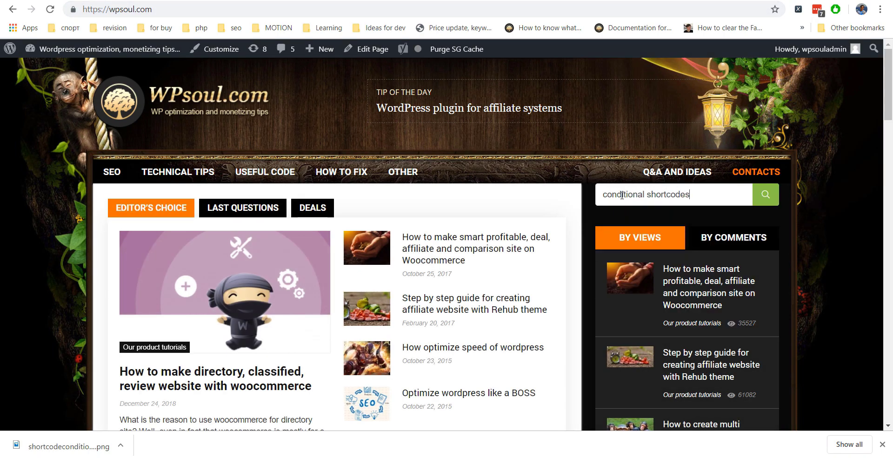
key("Return")
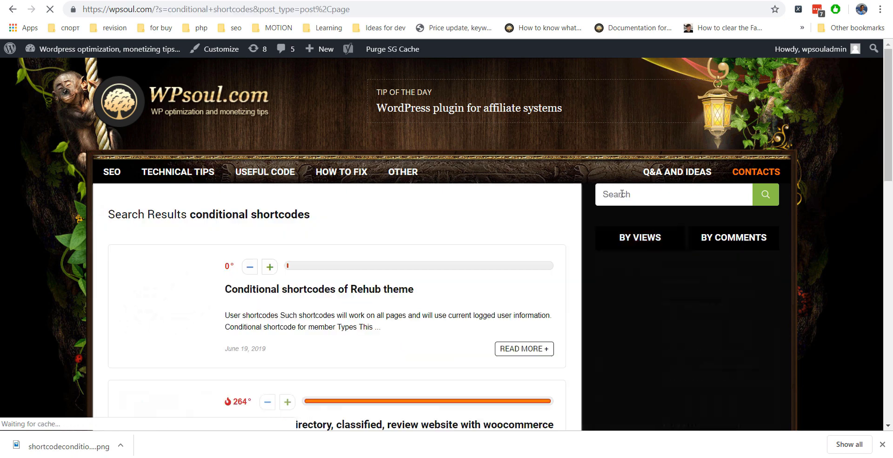
Copy the logged-in users example from 'Conditional shortcodes of Rehub theme' into the menu description.
scroll(407, 266, "down", 1)
left_click(391, 235)
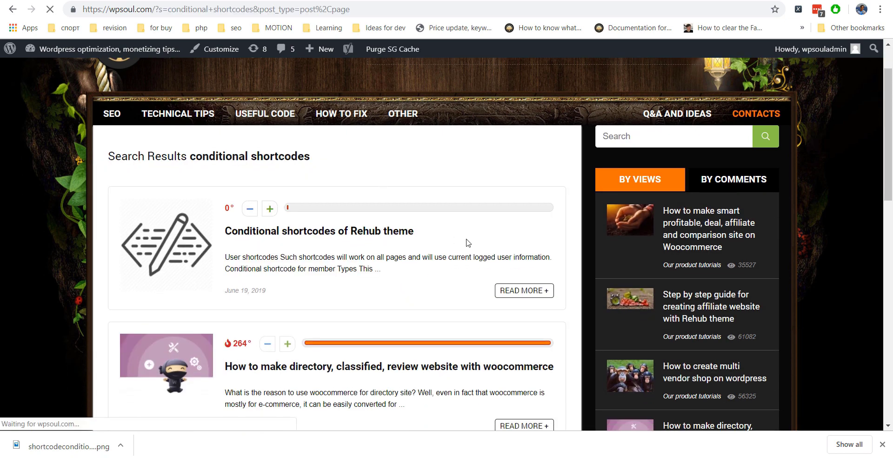
scroll(465, 230, "down", 5)
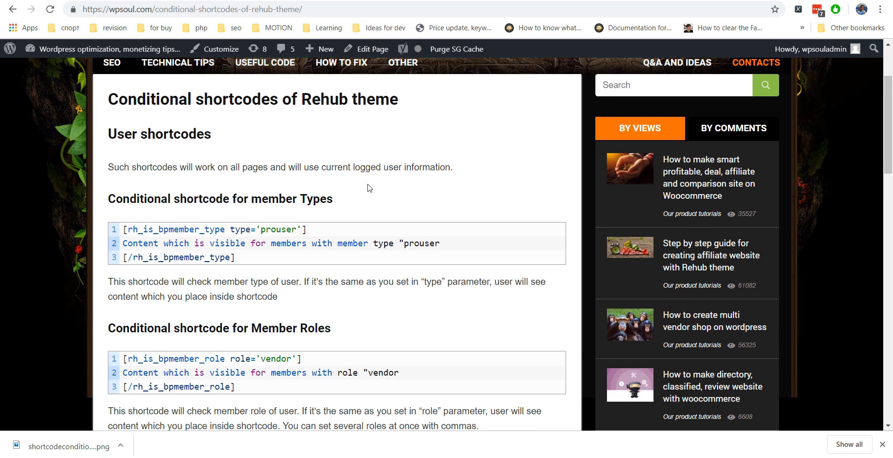
scroll(408, 180, "down", 2)
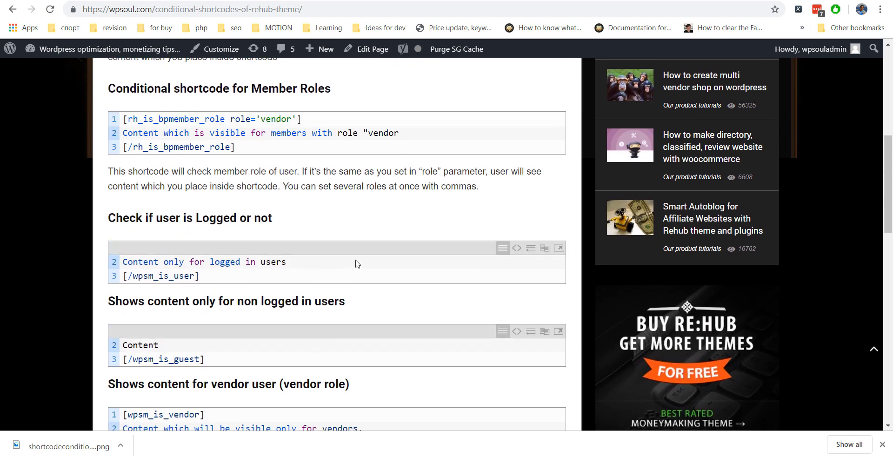
left_click(545, 250)
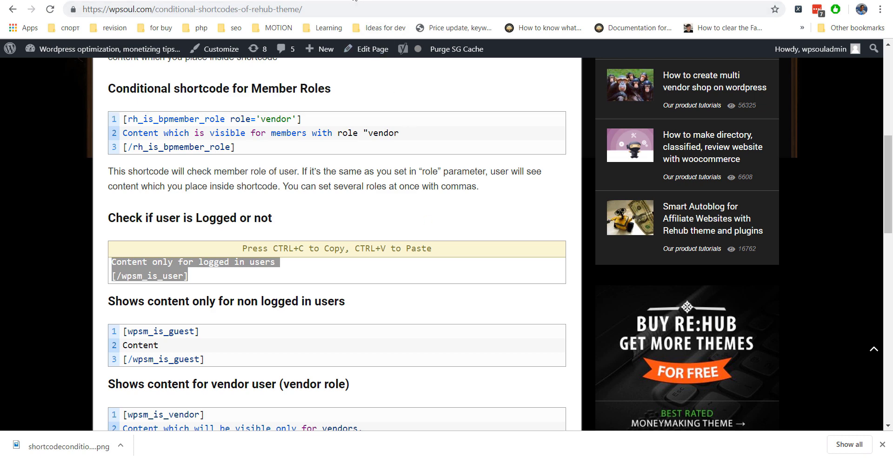
key("ctrl+Tab")
left_click(446, 282)
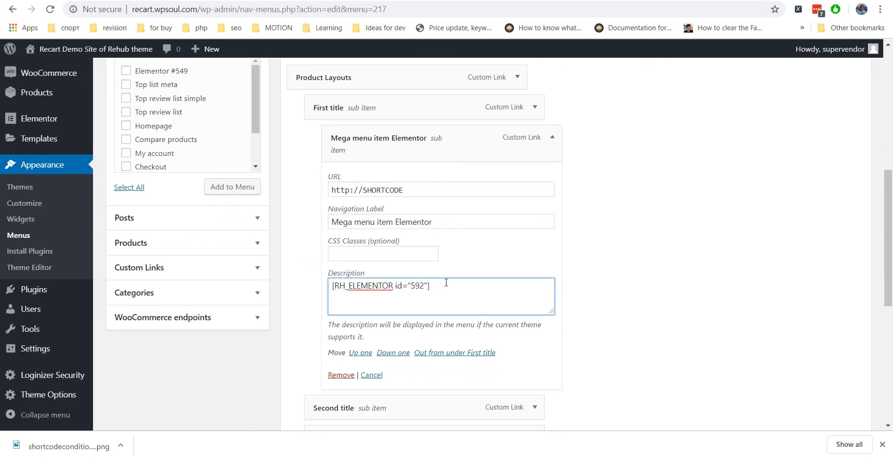
Wrap [RH_ELEMENTOR id="592"] in the wpsm_is_user block in the Mega menu item's description.
key("ctrl+v")
scroll(445, 292, "up", 1)
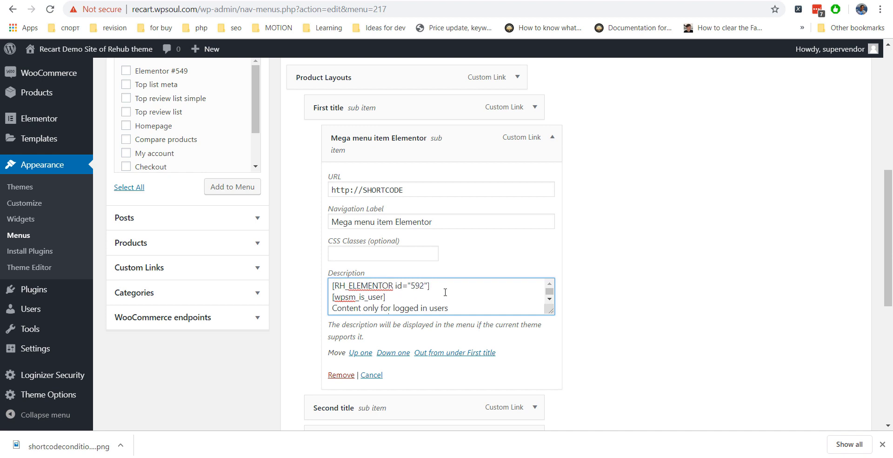
left_click_drag(428, 286, 325, 288)
key("BackSpace")
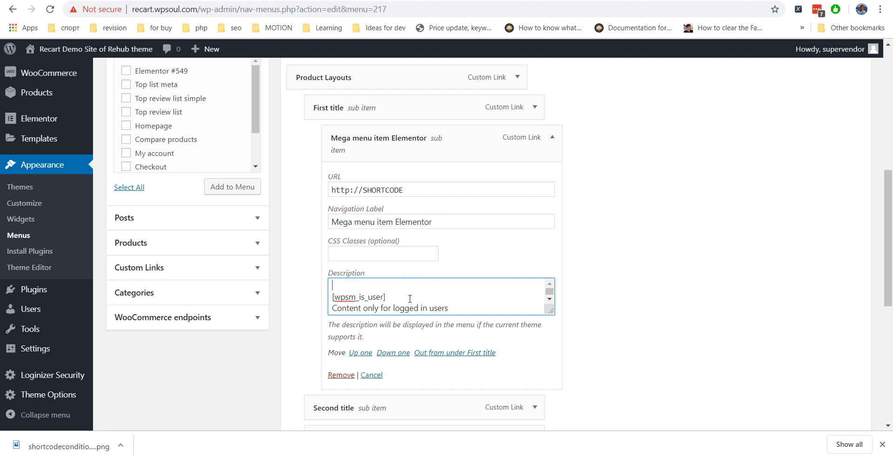
key("BackSpace")
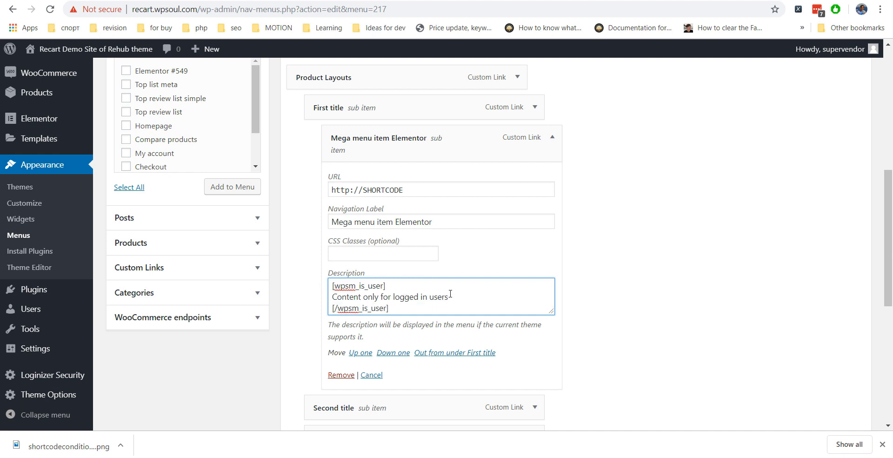
left_click_drag(401, 296, 329, 297)
key("ctrl+v")
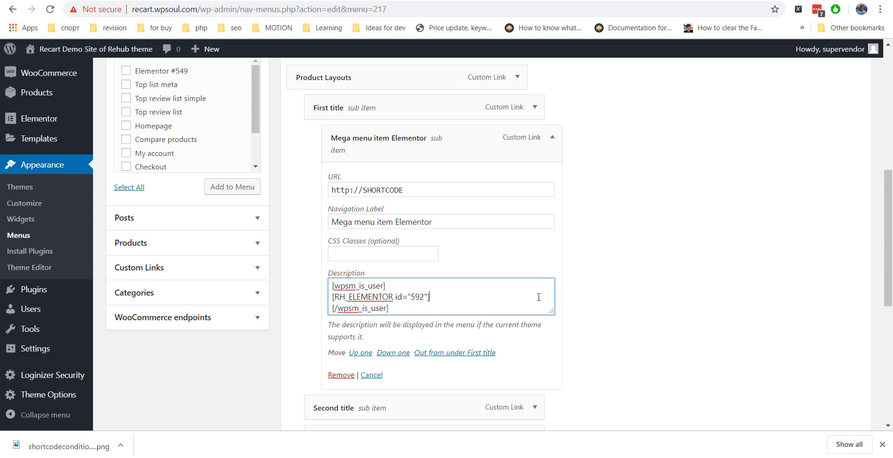
left_click_drag(554, 314, 567, 435)
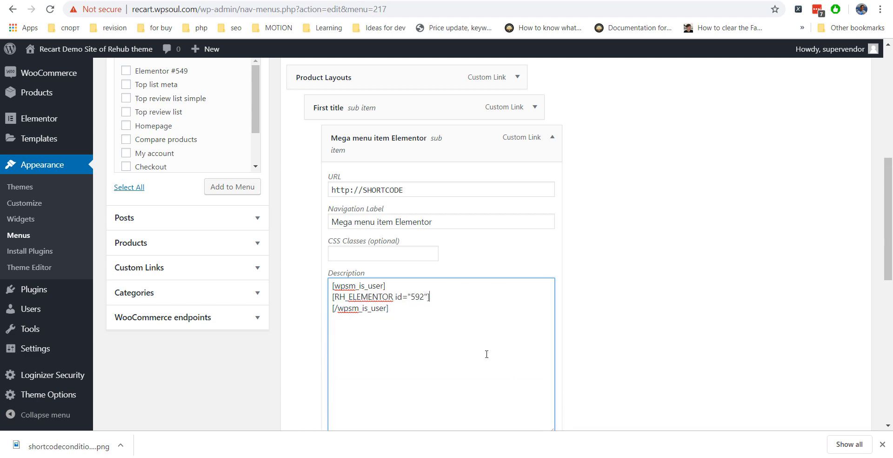
Add the wpsm_is_guest block below it, replacing its Content placeholder with [RH_ELEMENTOR id="593"].
key("ctrl+Tab")
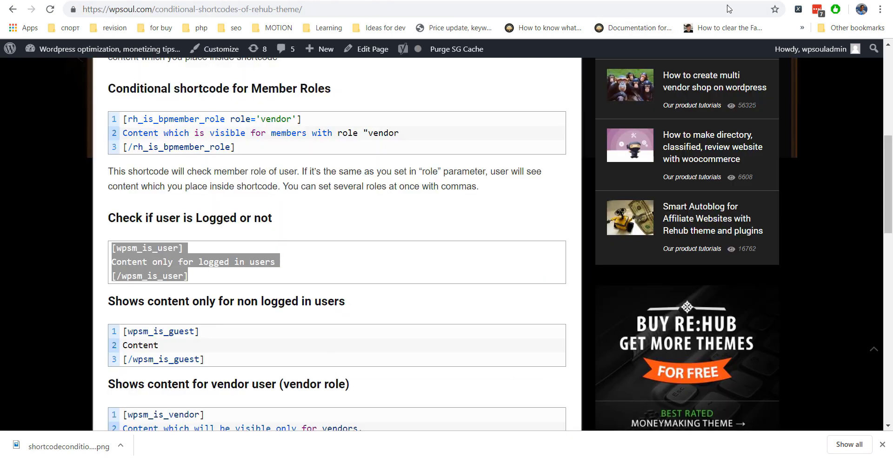
scroll(321, 214, "down", 1)
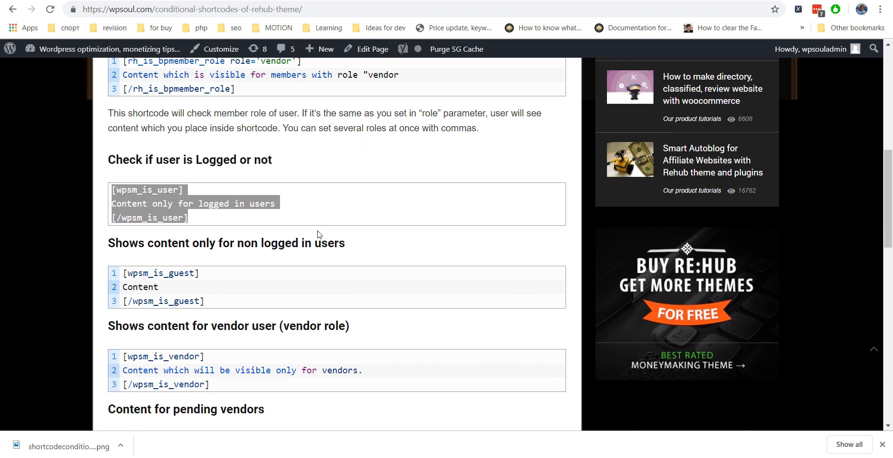
left_click(546, 277)
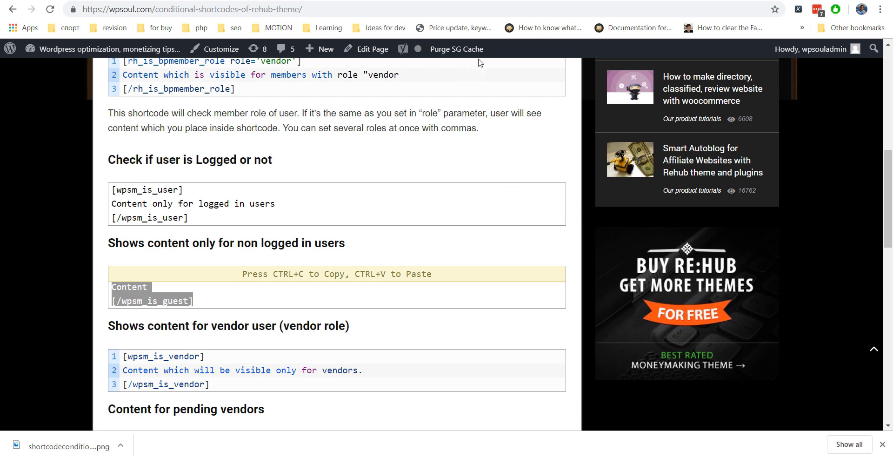
left_click(351, 0)
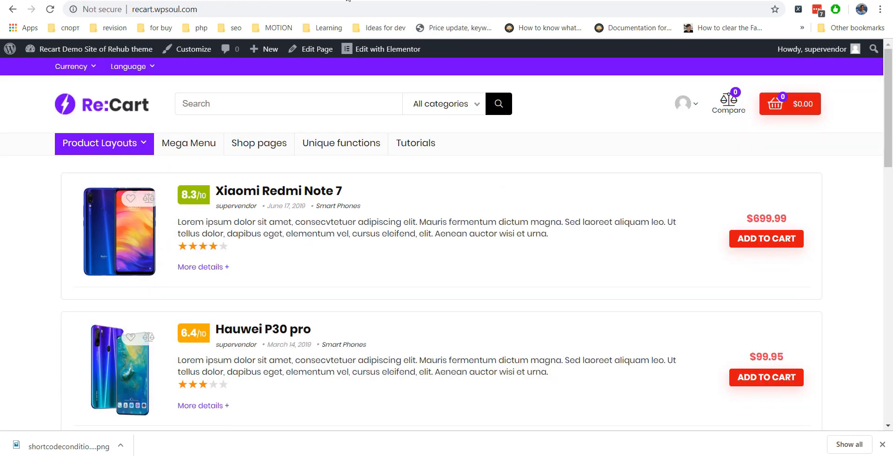
left_click(331, 0)
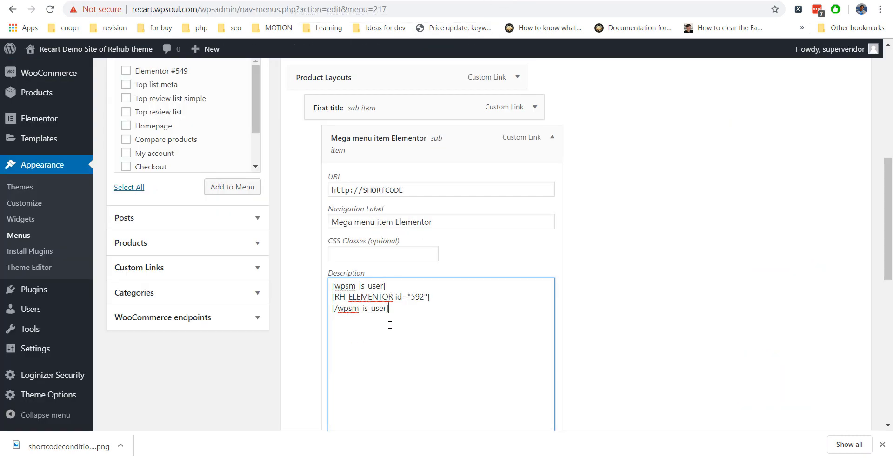
key("ctrl+v")
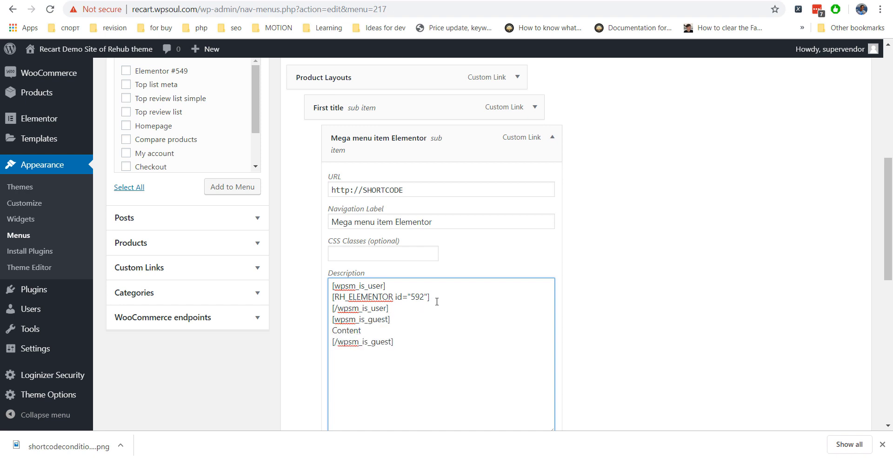
left_click_drag(425, 296, 325, 299)
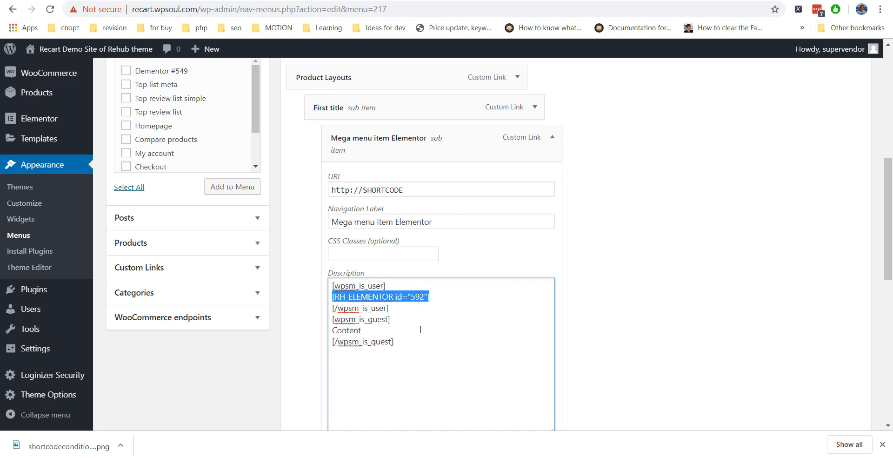
left_click_drag(384, 331, 309, 338)
key("ctrl+v")
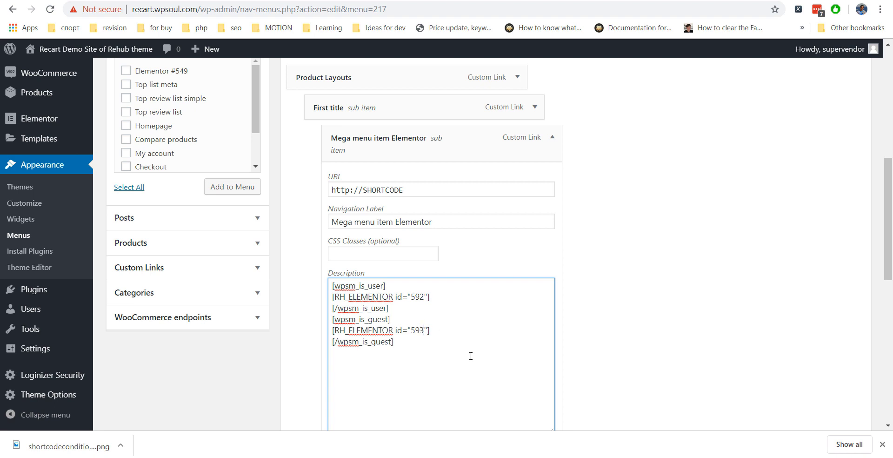
left_click(629, 333)
scroll(365, 296, "down", 2)
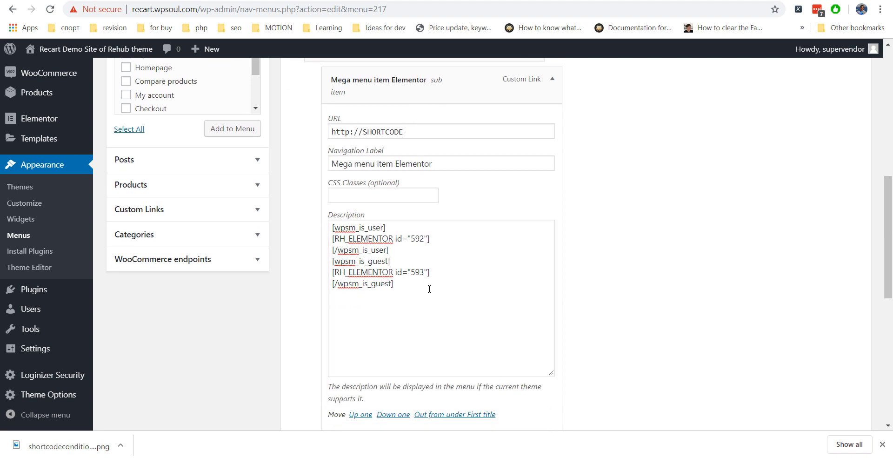